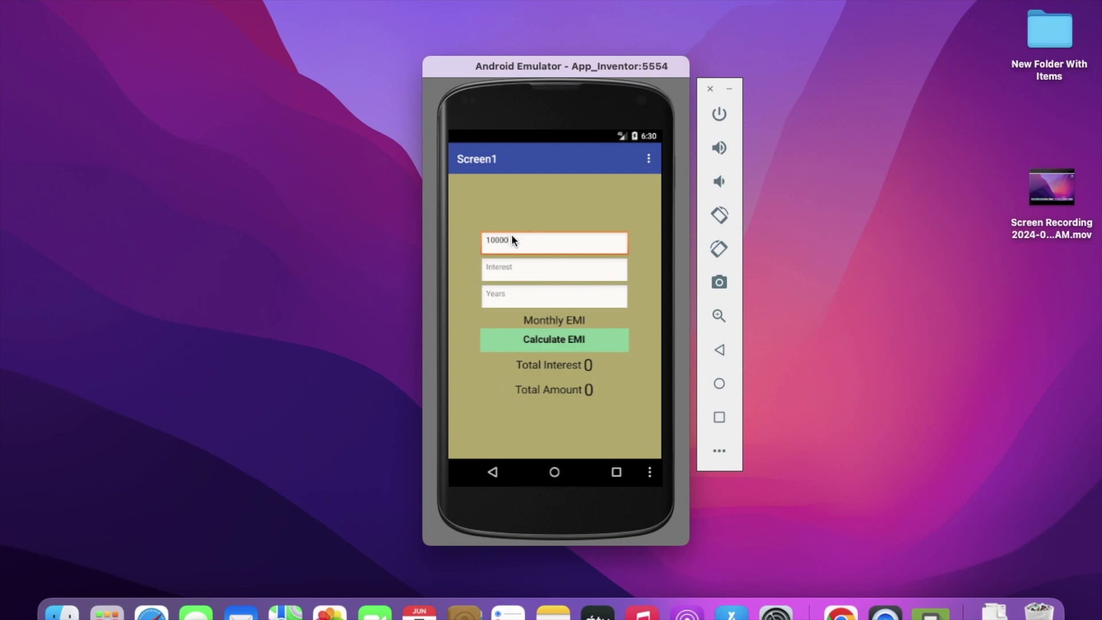
Enter principal 100000, interest 10 and 2 years in the emulator app, then calculate the EMI
click(497, 272)
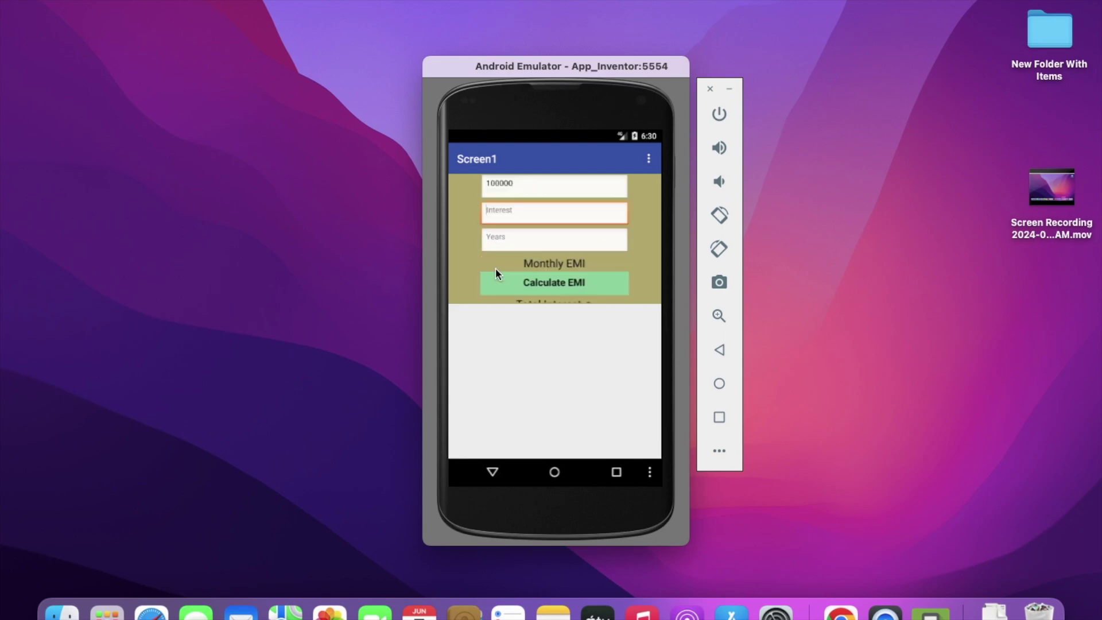
text(10)
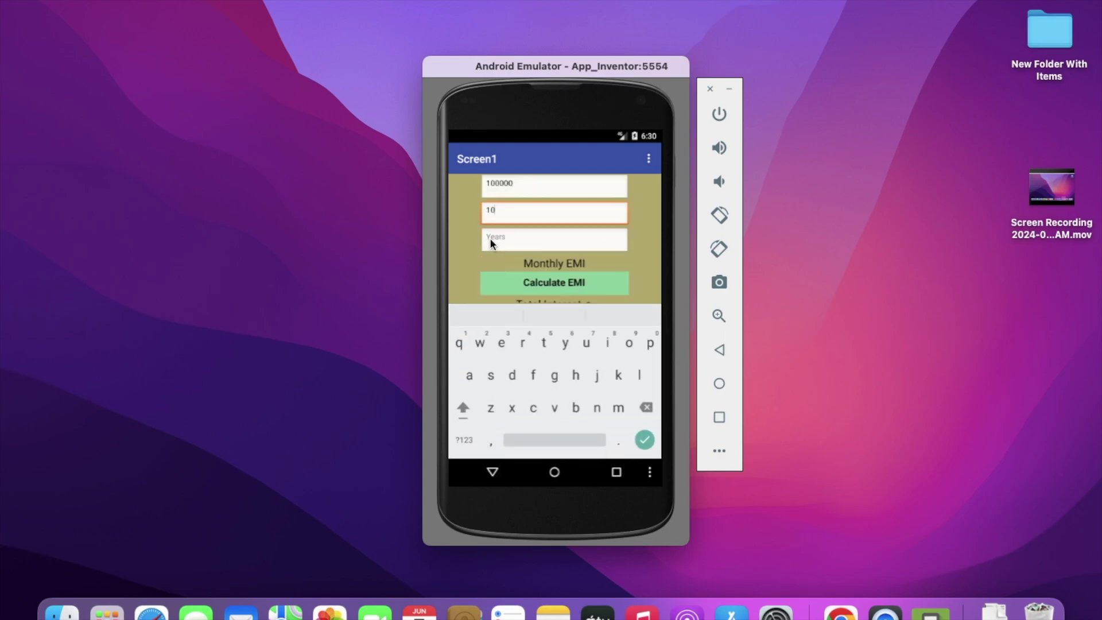
click(491, 245)
text(2)
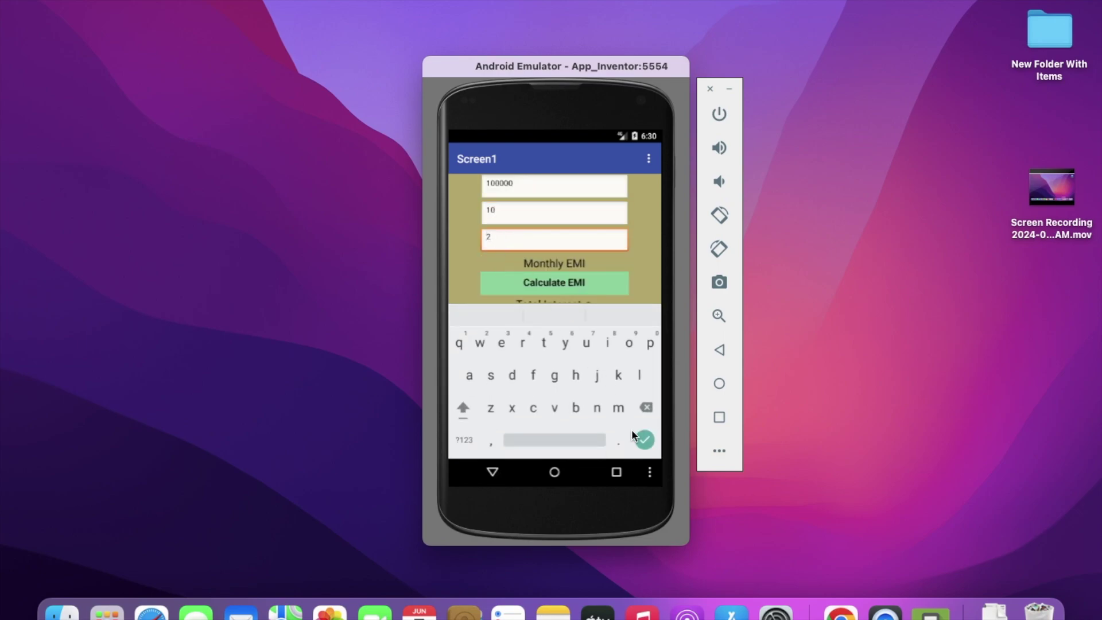
click(645, 440)
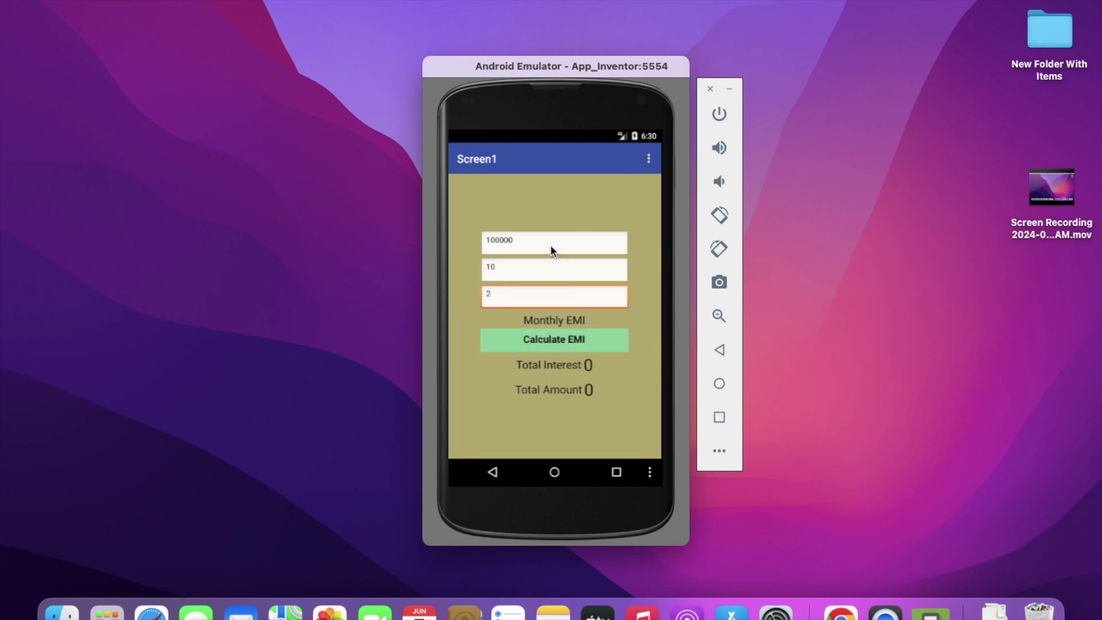
click(560, 343)
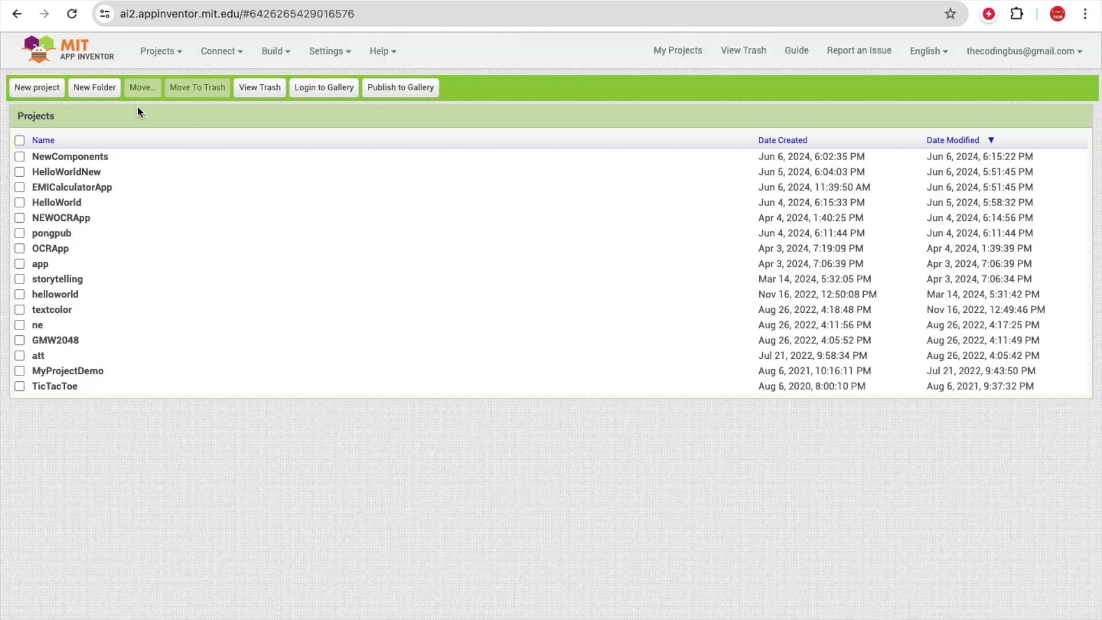
Start a new App Inventor project named EMICal
click(54, 91)
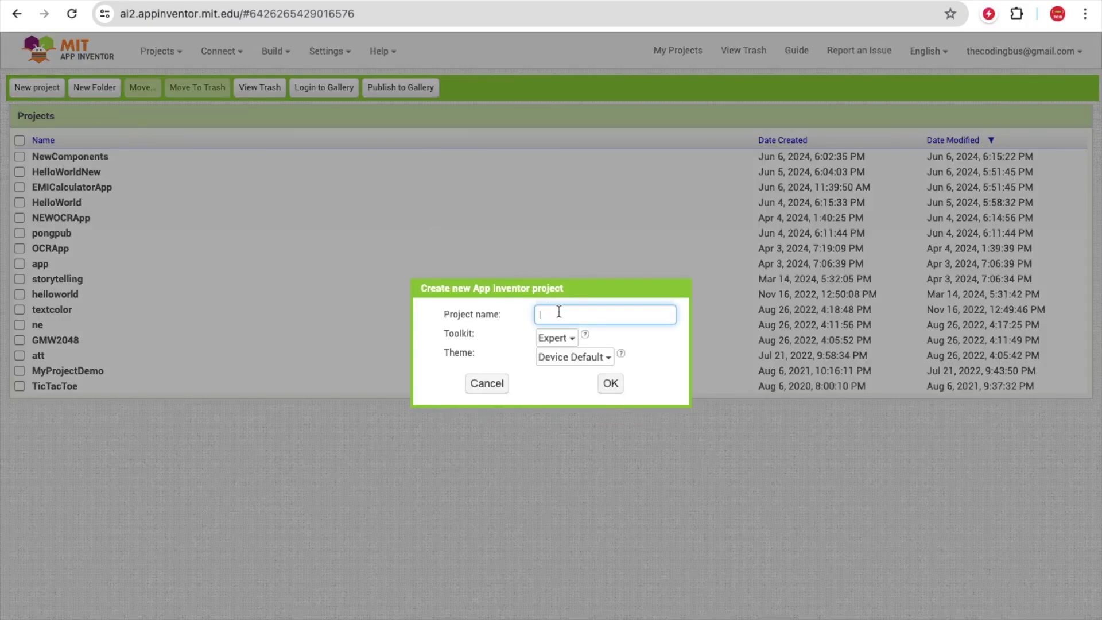
text(EM)
text(ICal)
click(608, 386)
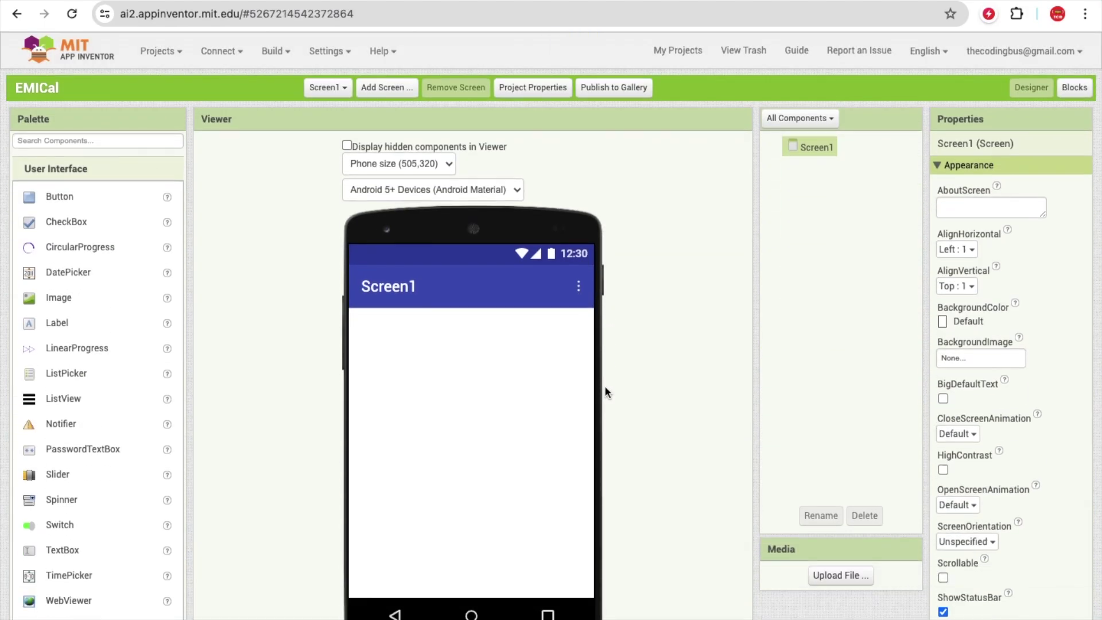
scroll(319, 292, down, 2)
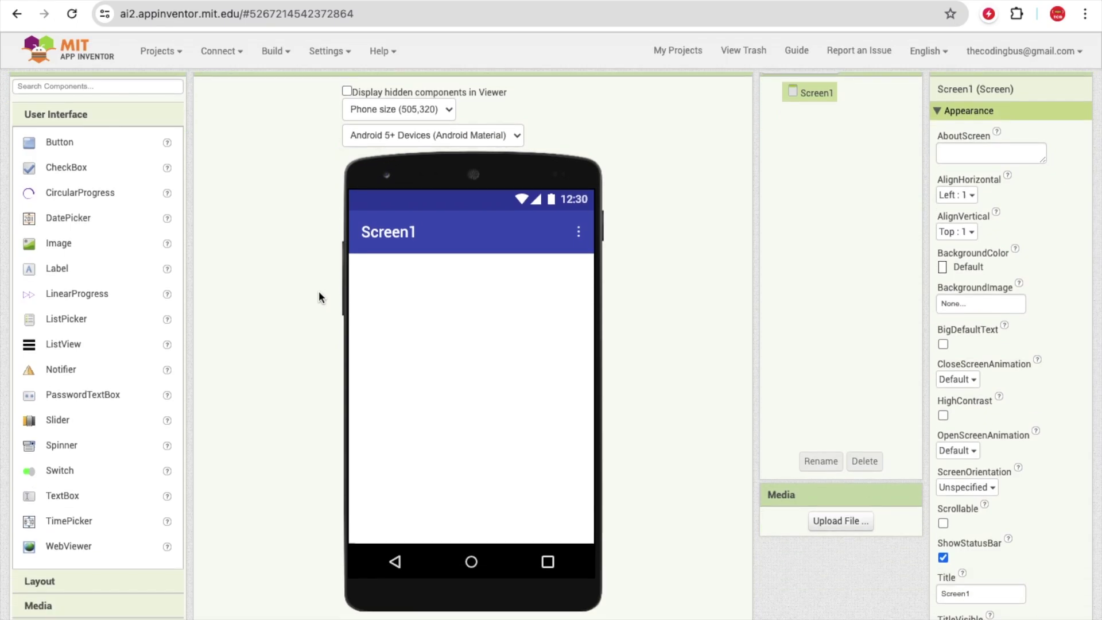
scroll(311, 302, down, 2)
Add VerticalArrangement1 to Screen1 with Height and Width both set to Fill parent
click(35, 480)
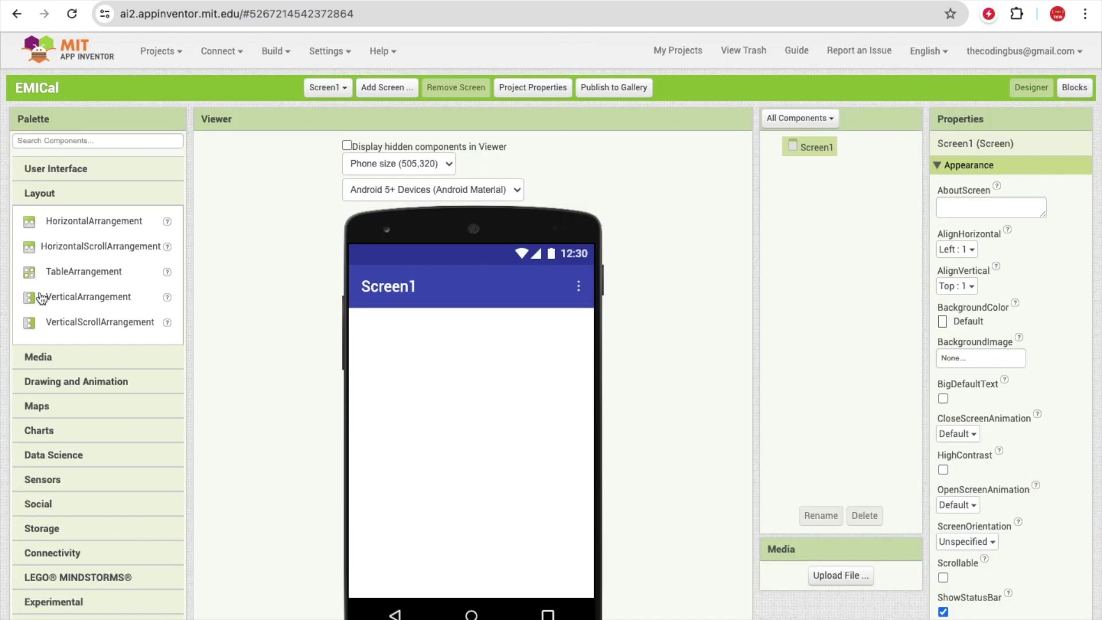
drag(74, 297, 364, 372)
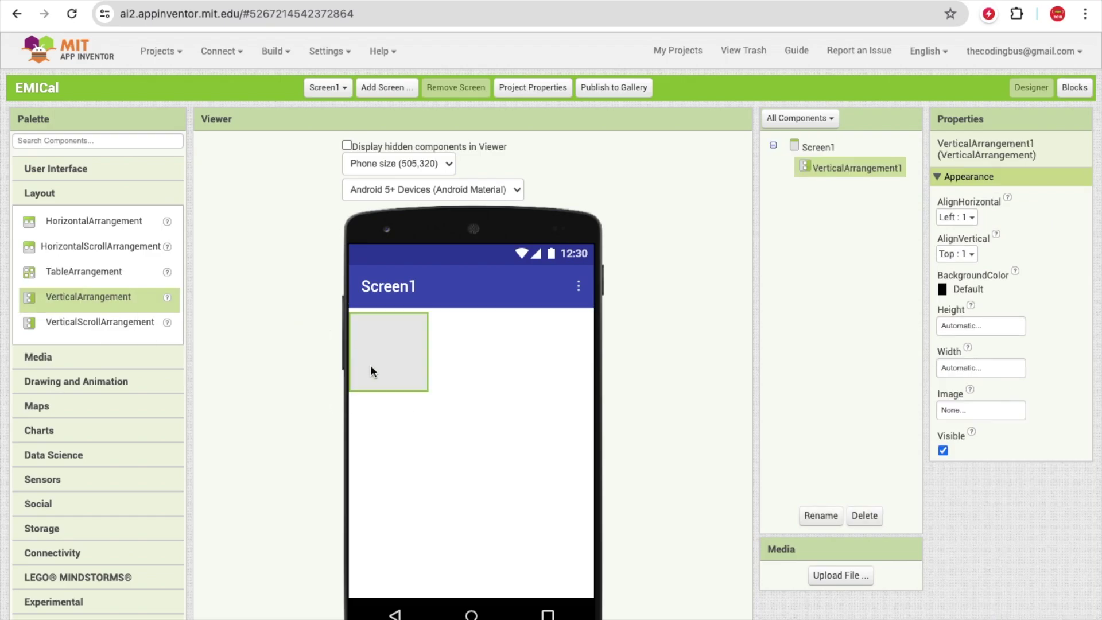
click(961, 328)
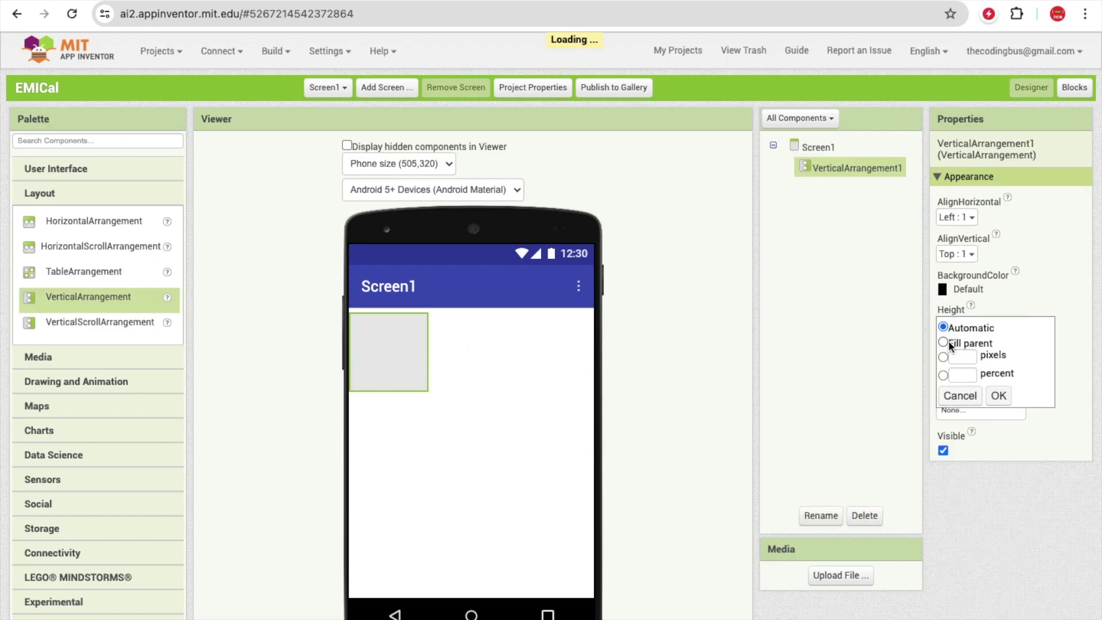
click(945, 343)
click(999, 396)
click(966, 371)
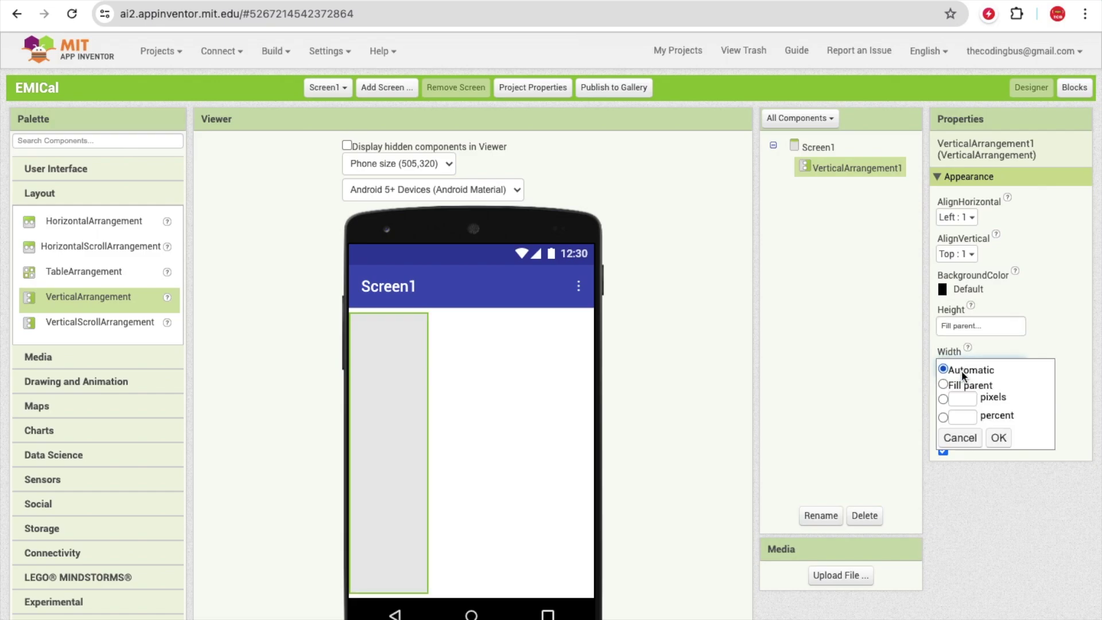
click(944, 385)
click(998, 438)
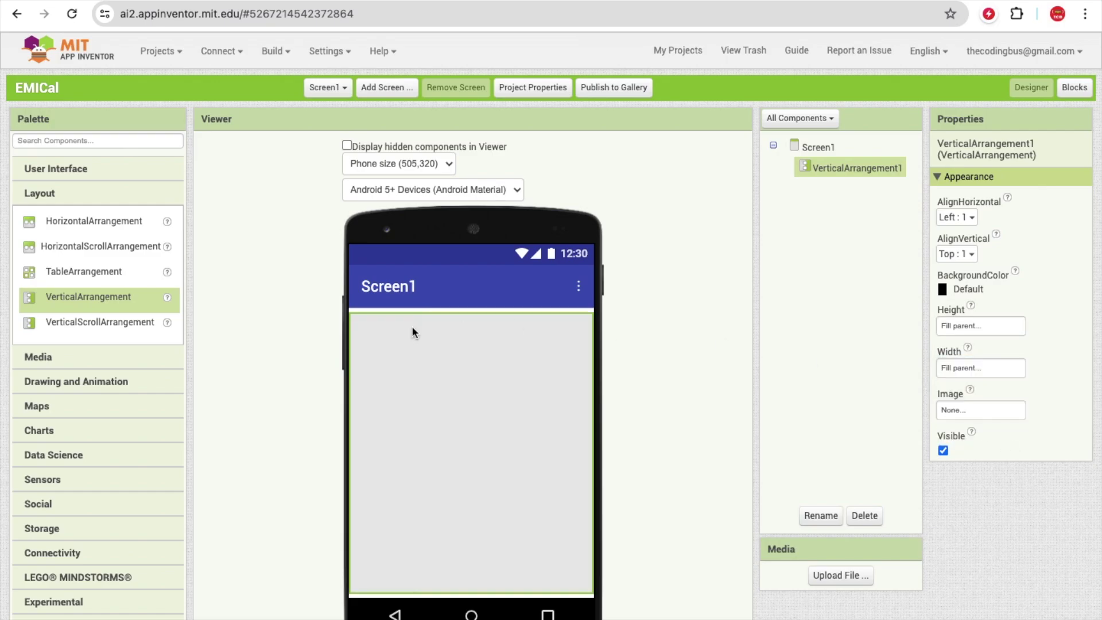
click(74, 174)
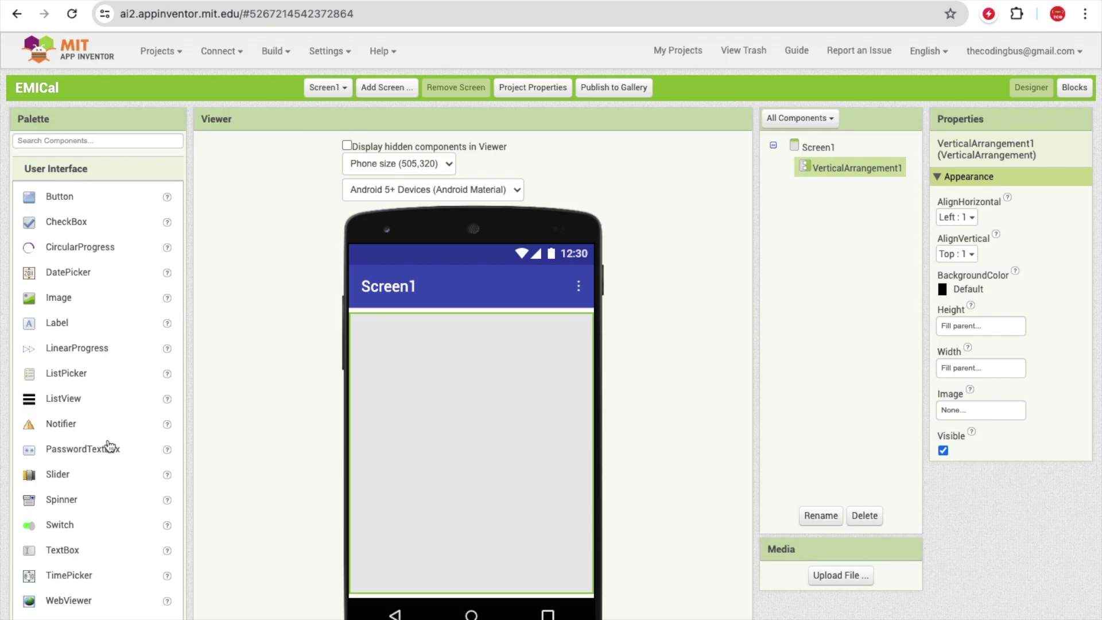
scroll(107, 444, down, 3)
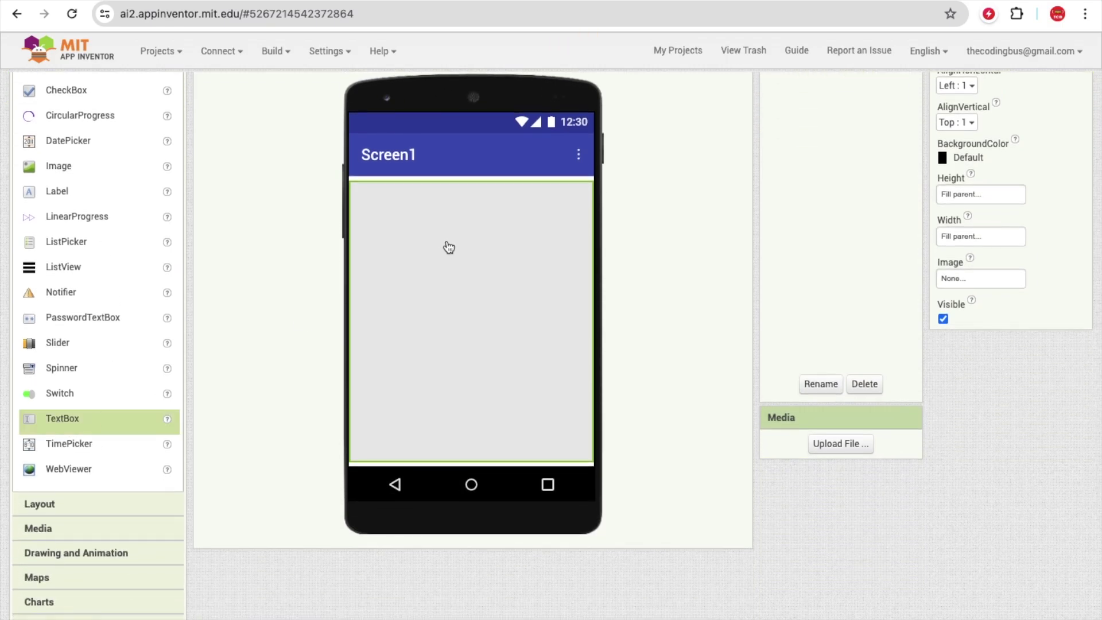
Drop TextBox1 into VerticalArrangement1 and centre the arrangement horizontally and vertically
drag(58, 424, 447, 241)
scroll(517, 344, up, 3)
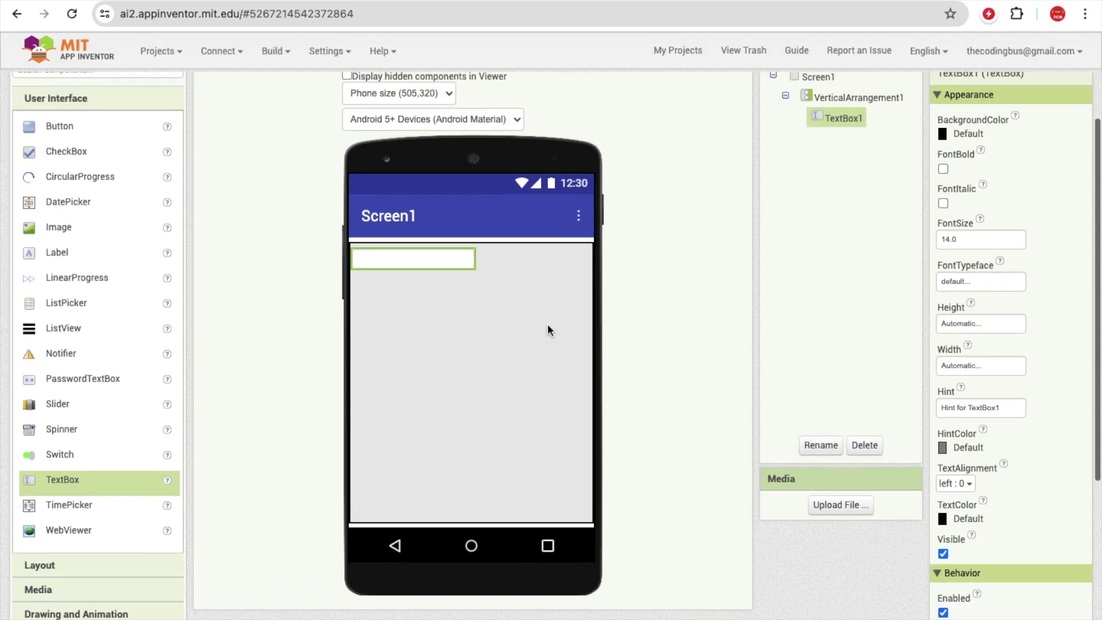
click(858, 149)
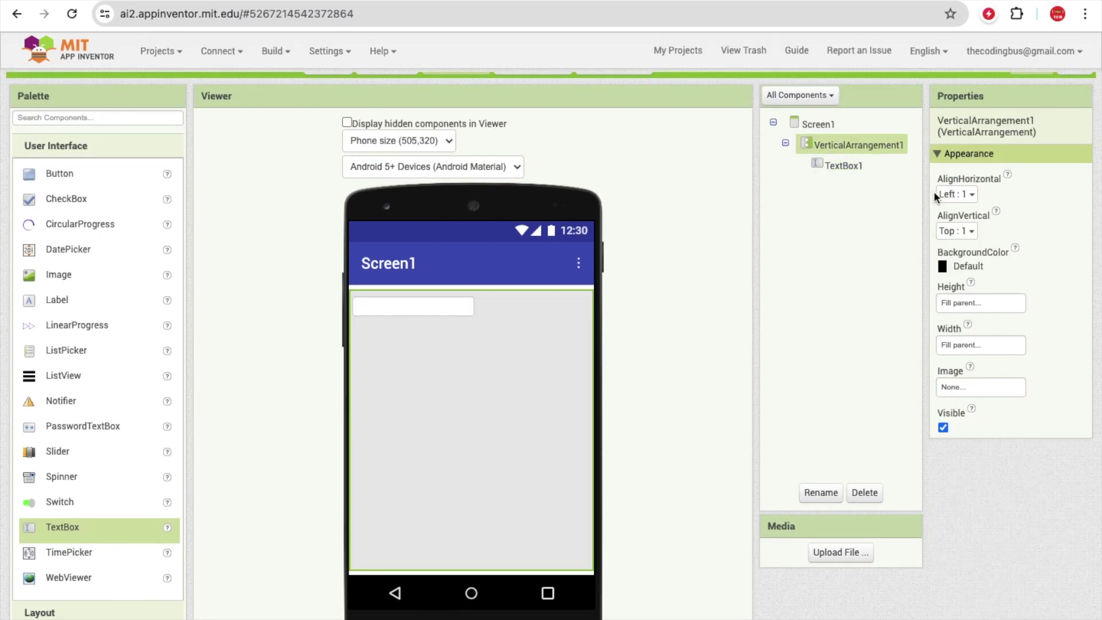
click(951, 193)
click(961, 237)
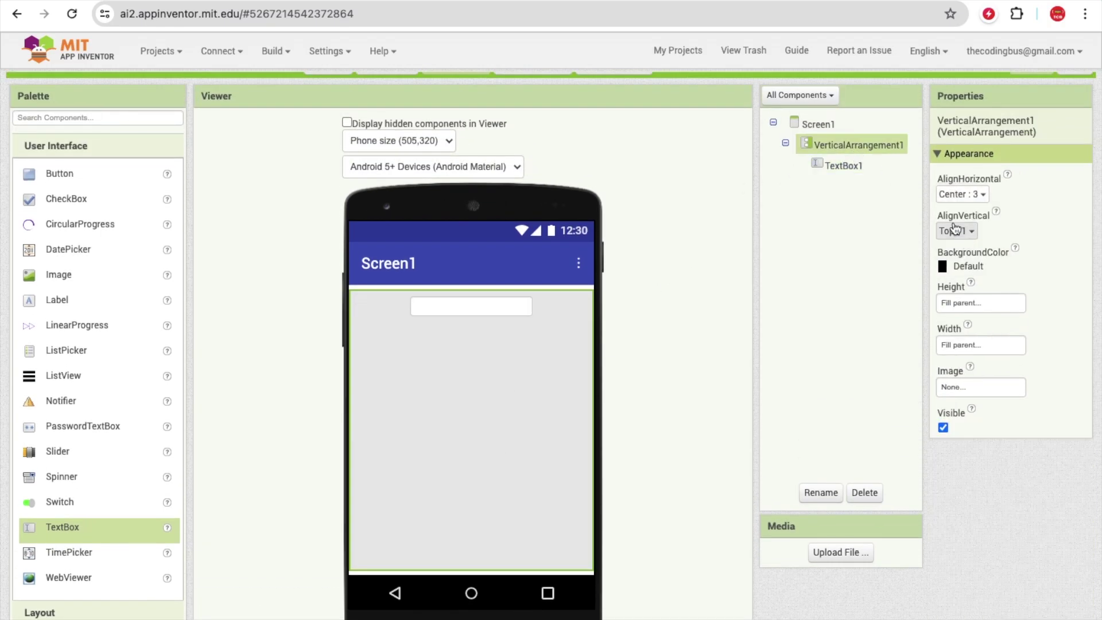
click(959, 231)
click(951, 273)
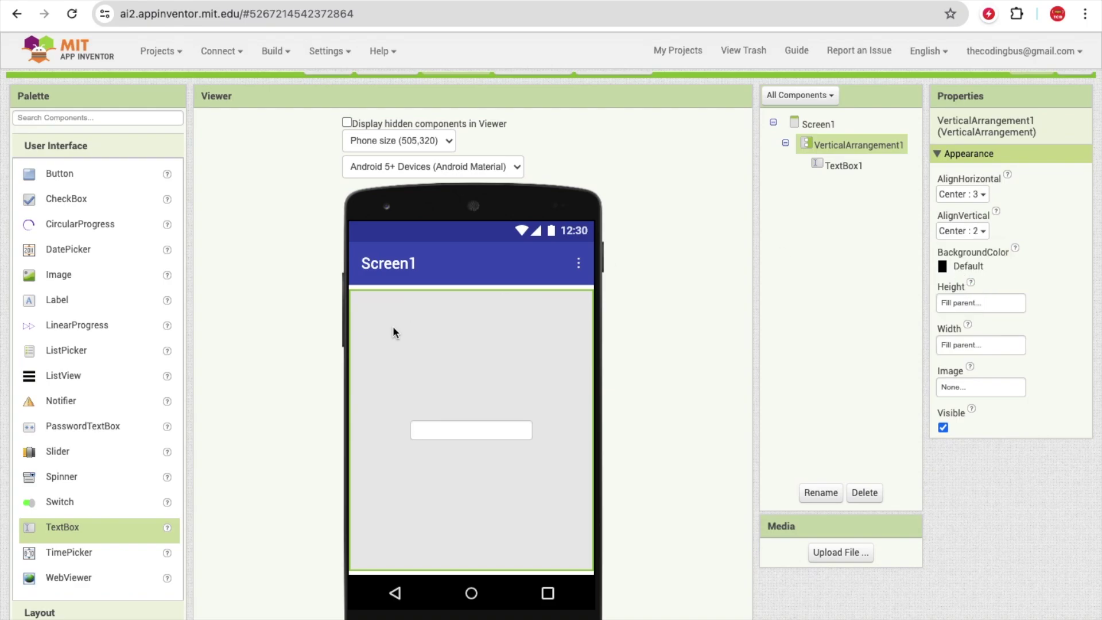
Set TextBox1's width to 70 percent
click(457, 426)
scroll(458, 426, down, 1)
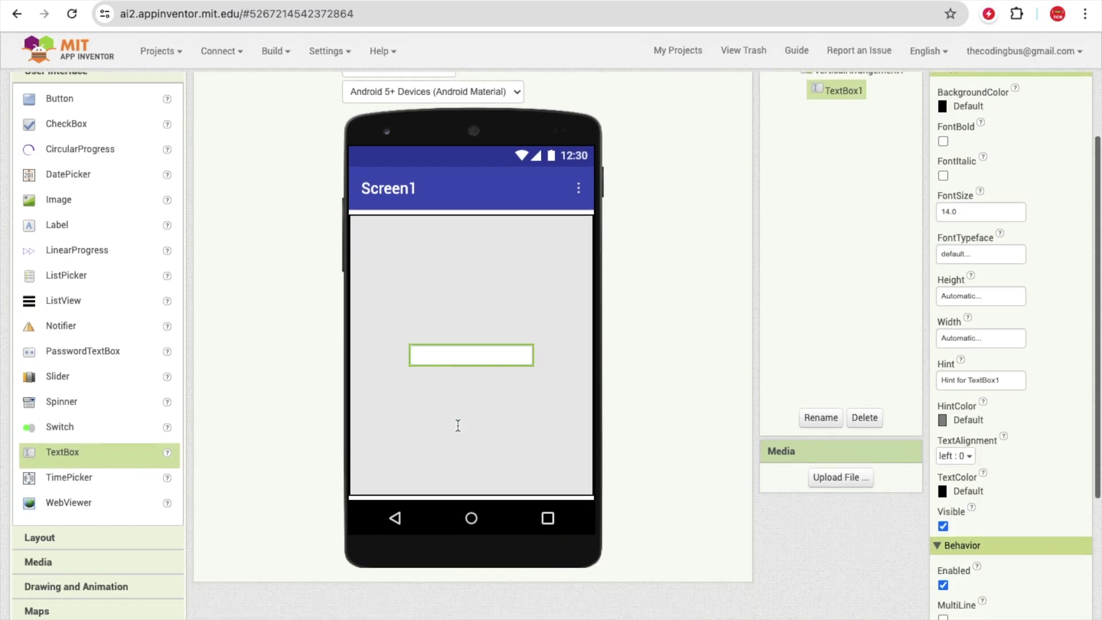
click(974, 337)
click(963, 384)
text(7)
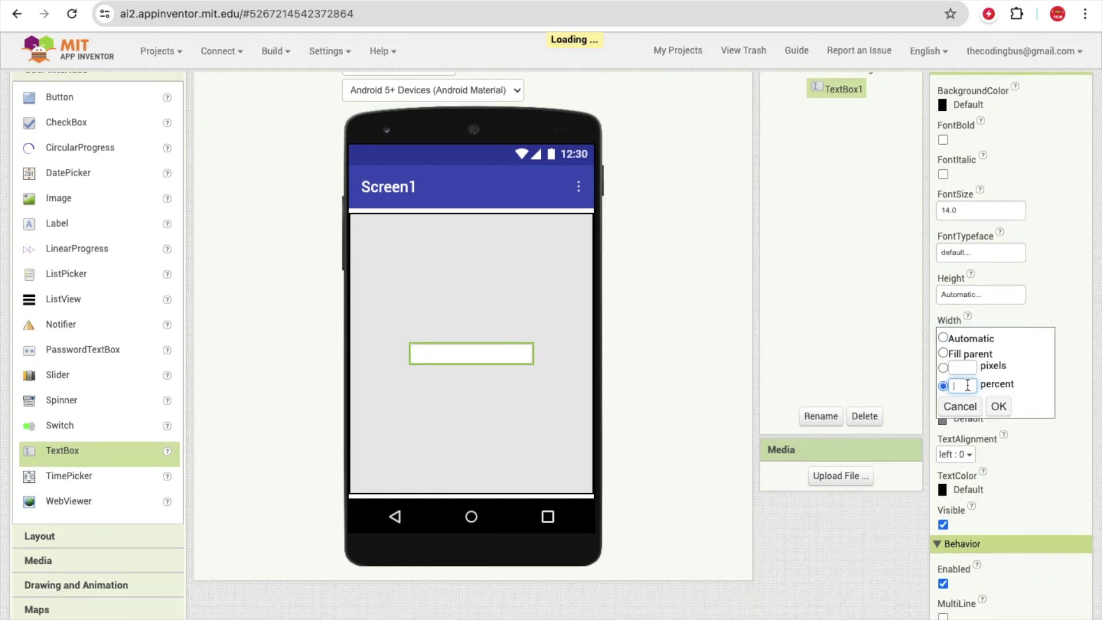
text(0)
key(Return)
key(Tab)
text(A)
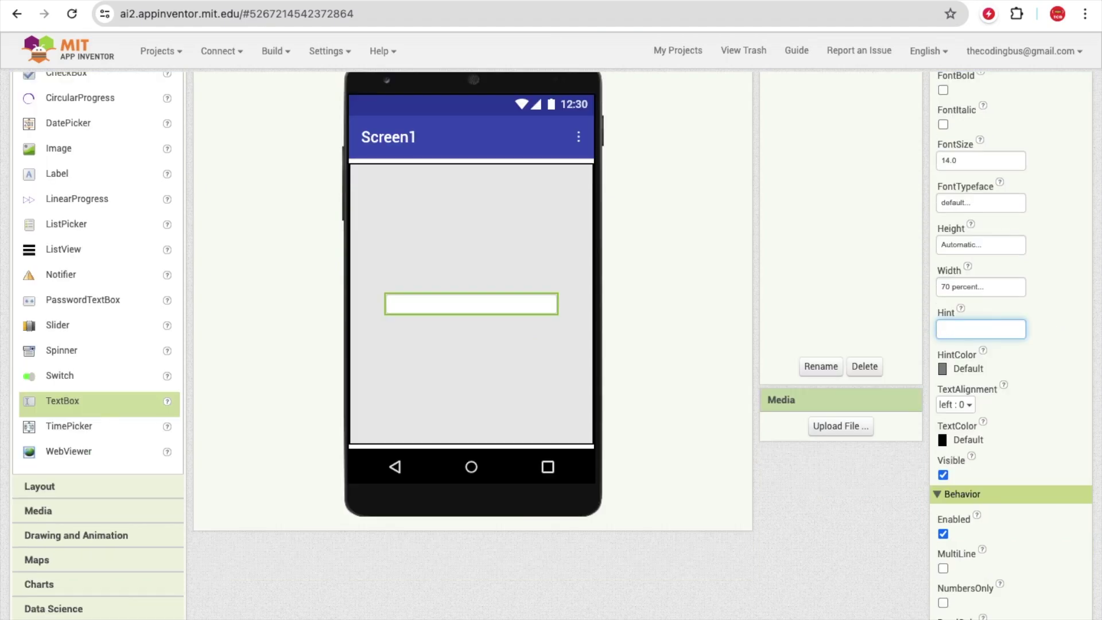
text(tal A)
text(mount)
scroll(694, 356, up, 1)
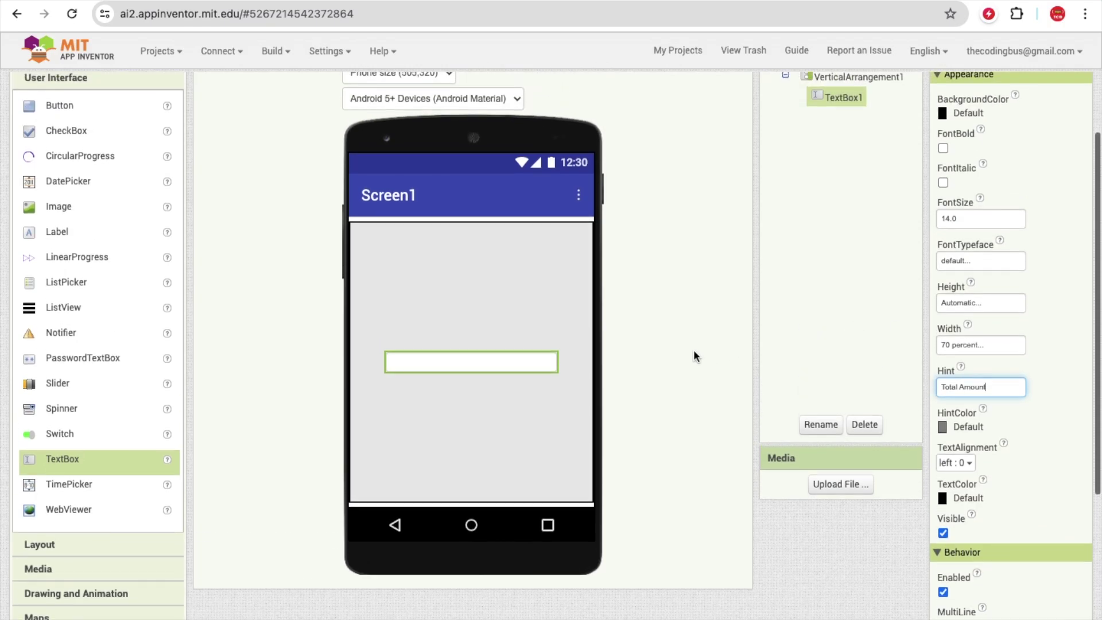
Duplicate TextBox1 with copy and paste to add more input boxes
click(454, 319)
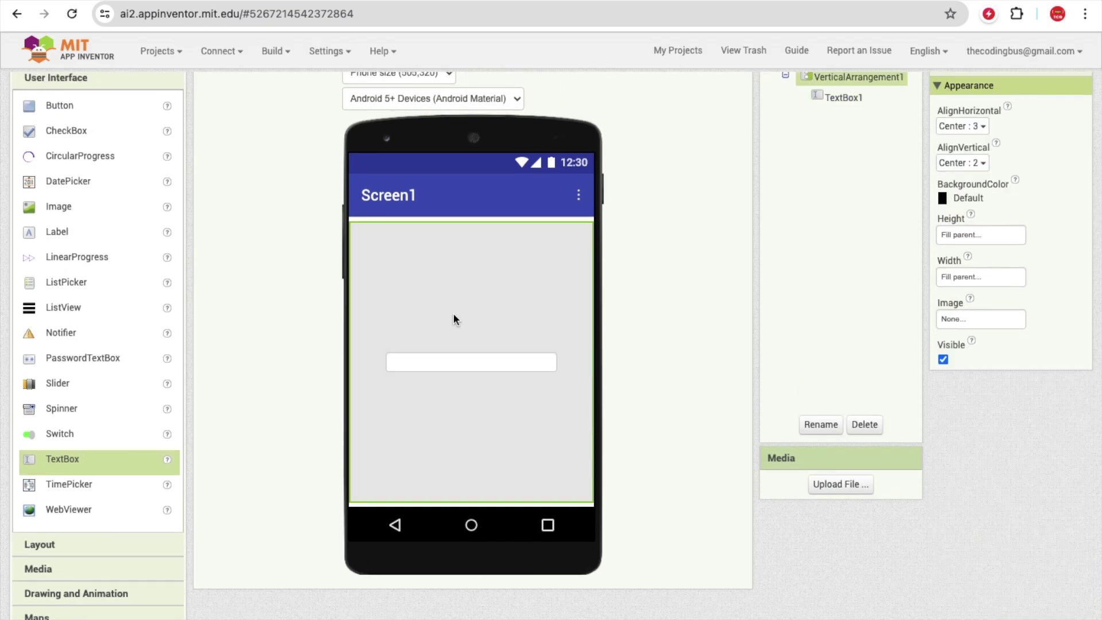
click(479, 356)
key(ctrl+c)
key(ctrl+v)
key(ctrl+v)
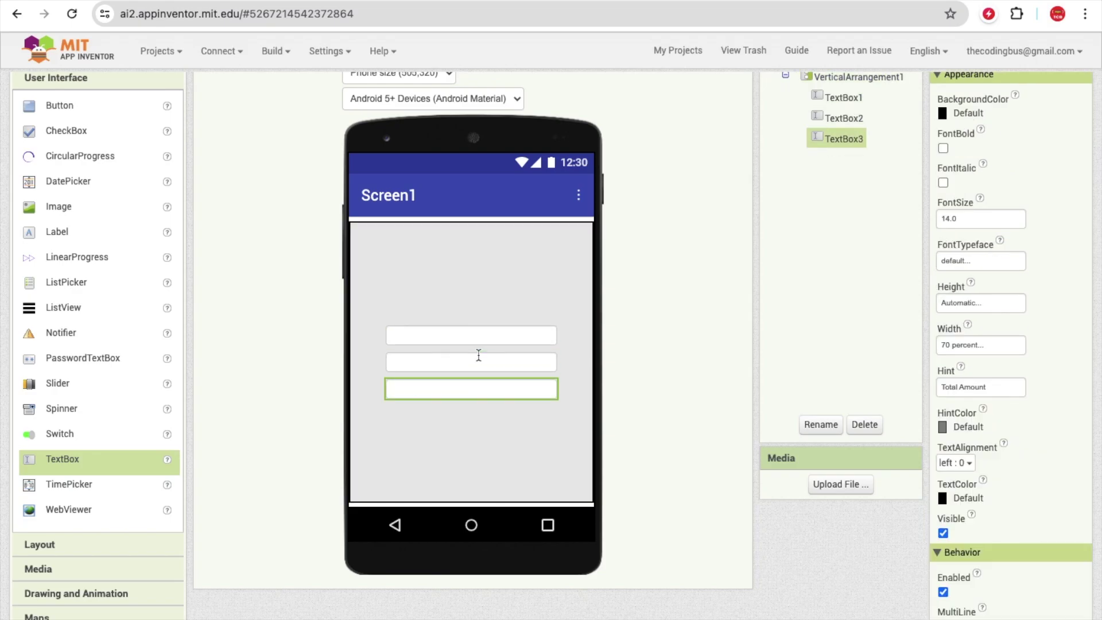
Replace the hints of TextBox2 and TextBox3, giving the third the hint 'Years'
click(501, 362)
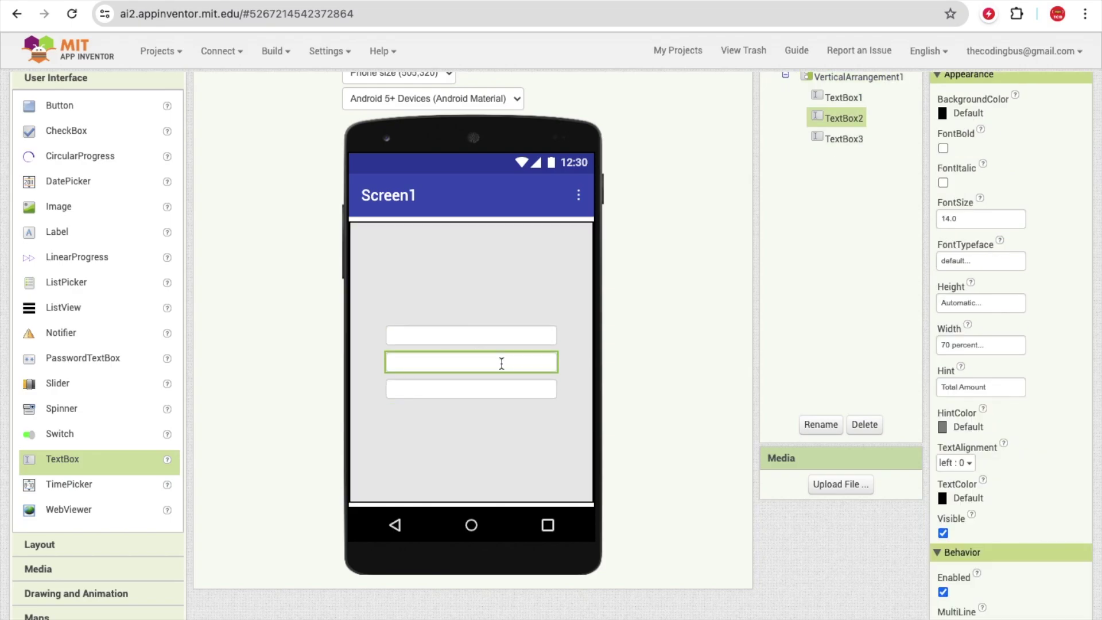
click(975, 392)
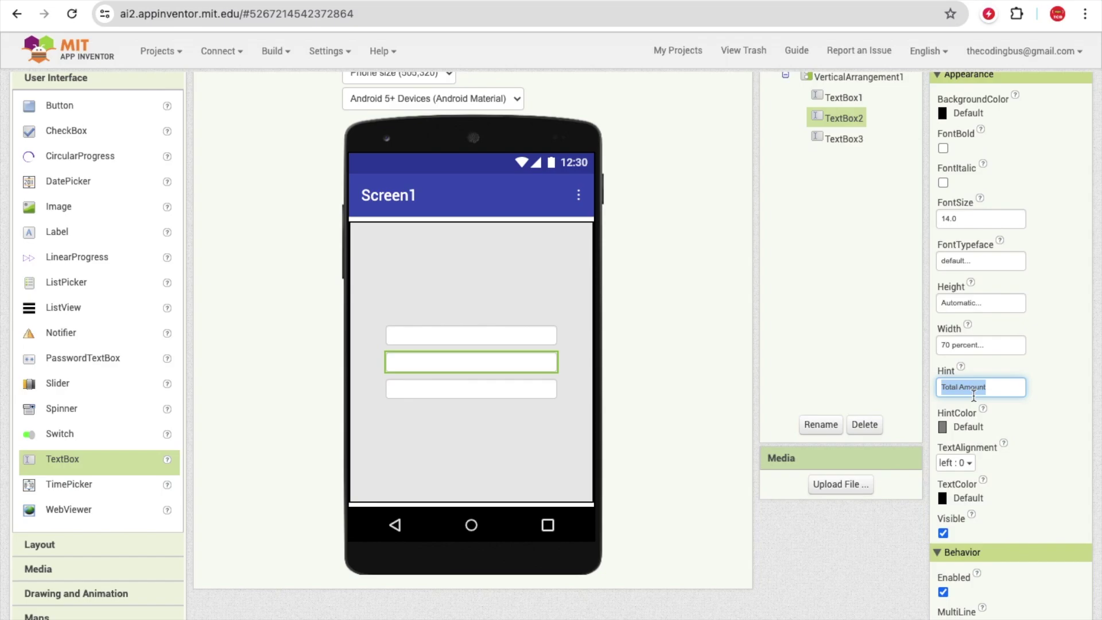
text(Intere)
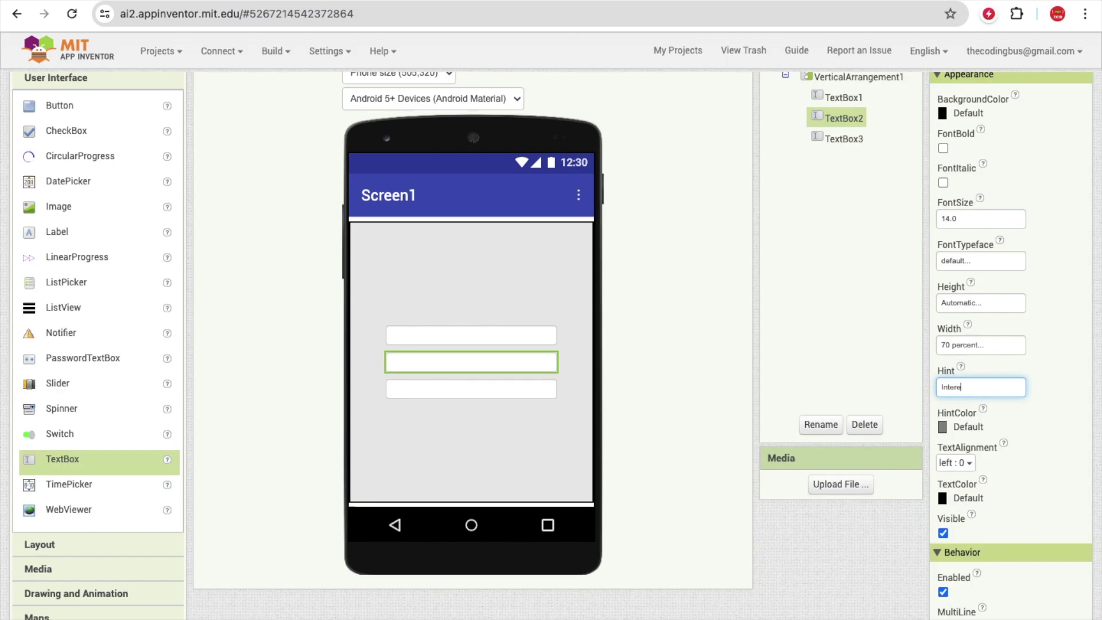
click(490, 389)
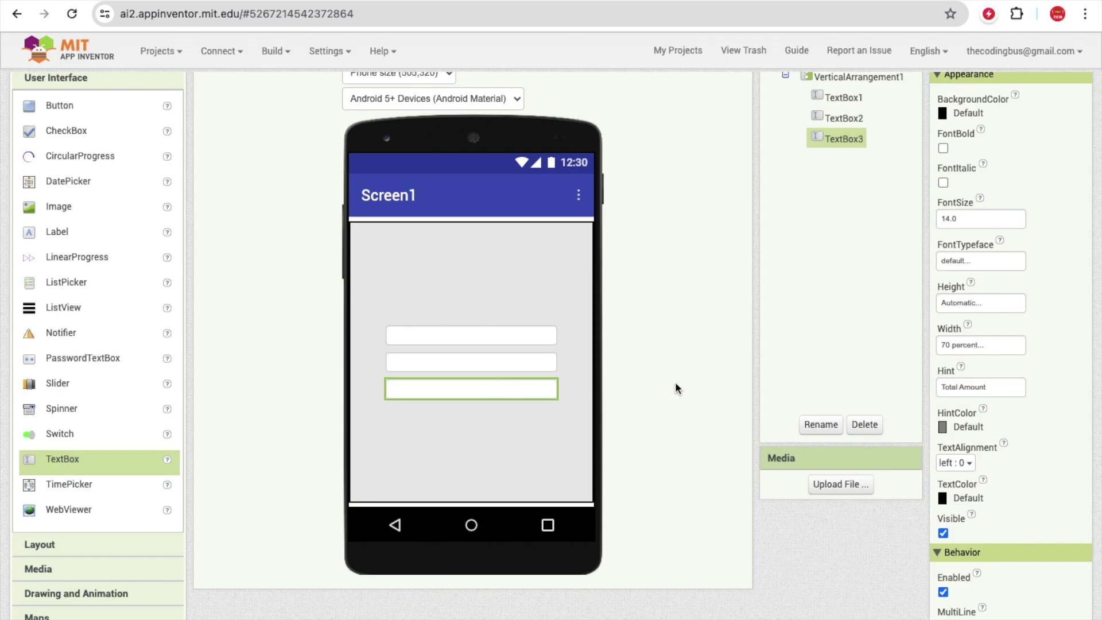
click(983, 386)
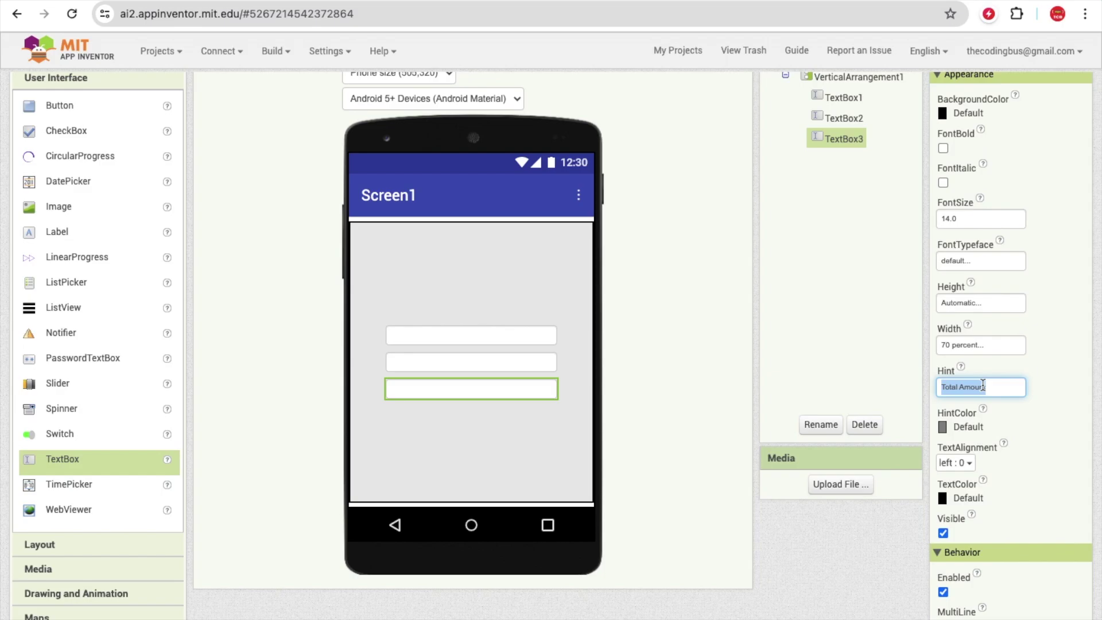
text(Years)
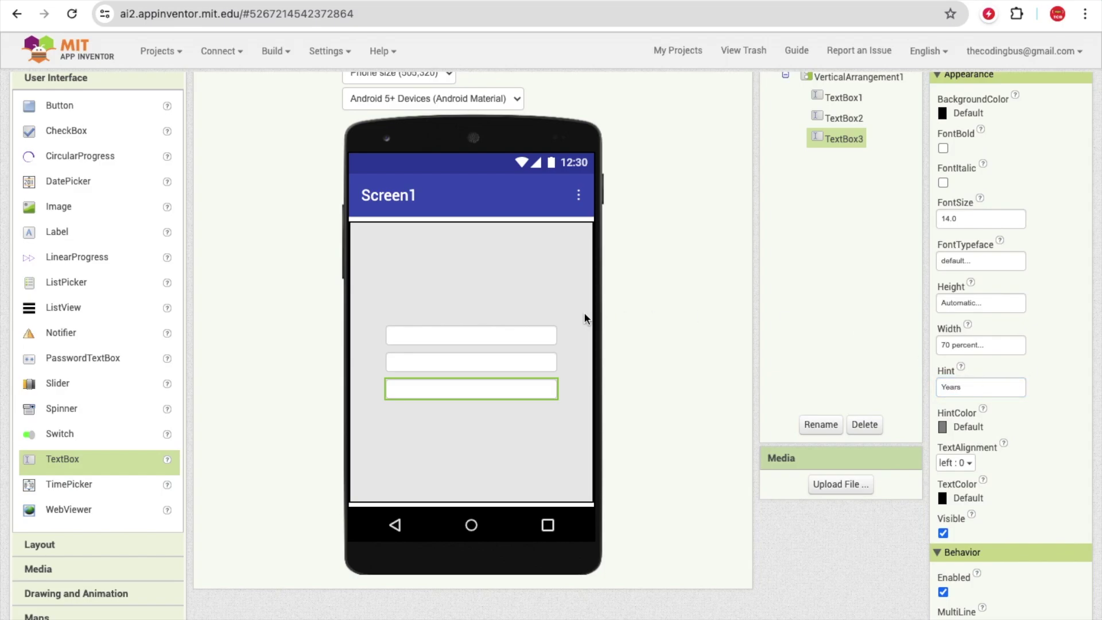
click(533, 408)
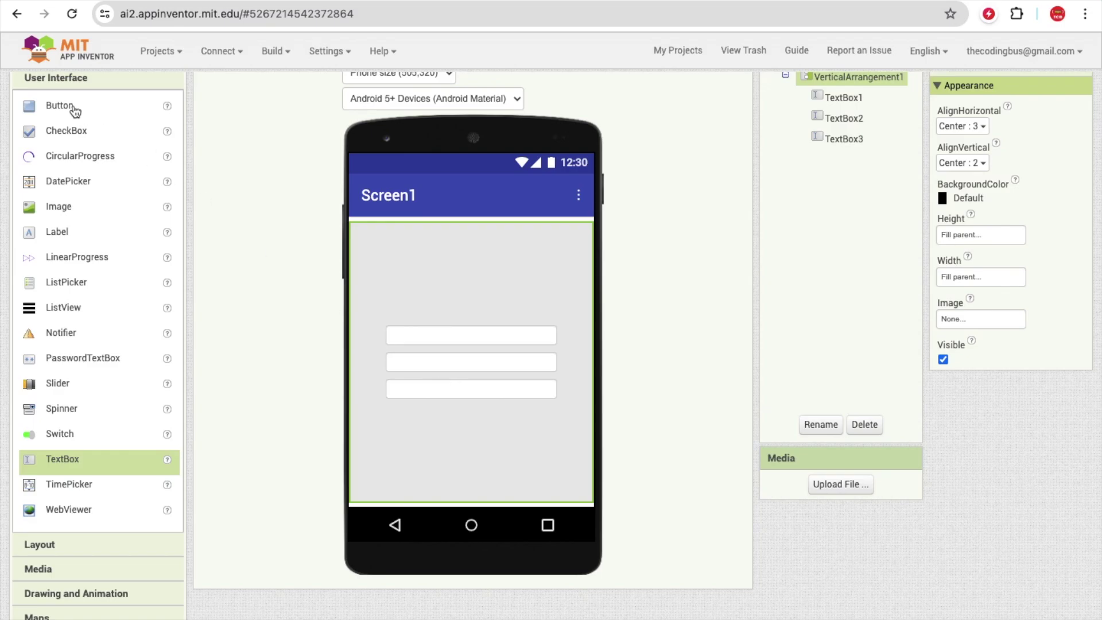
Add Button1 below the input boxes, labelled 'Calculate EMI' and 70 percent wide
drag(74, 110, 449, 448)
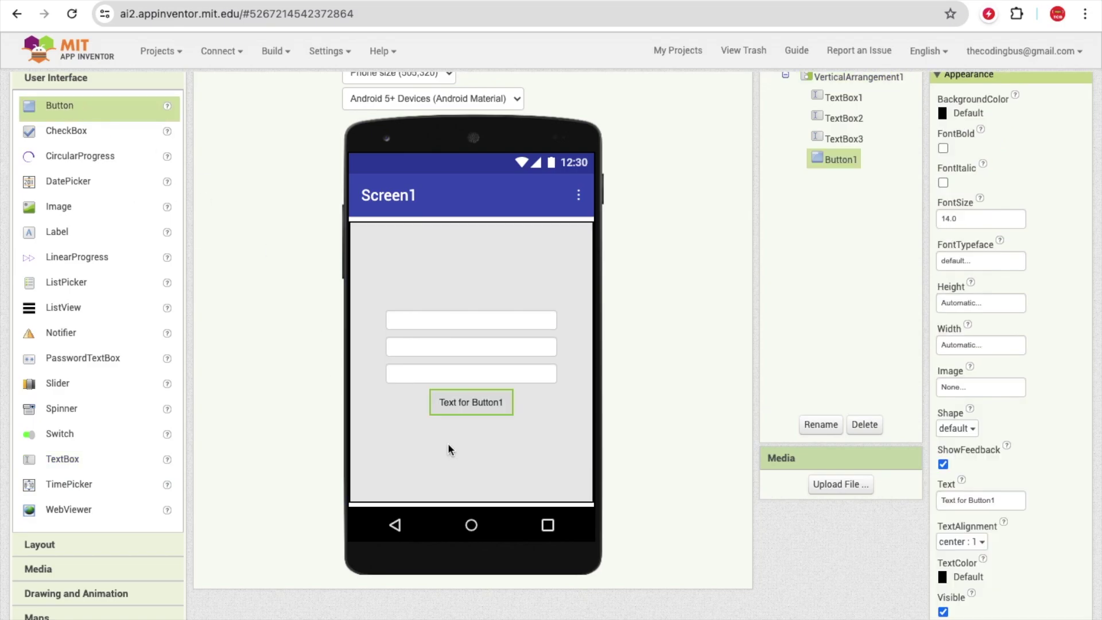
click(983, 499)
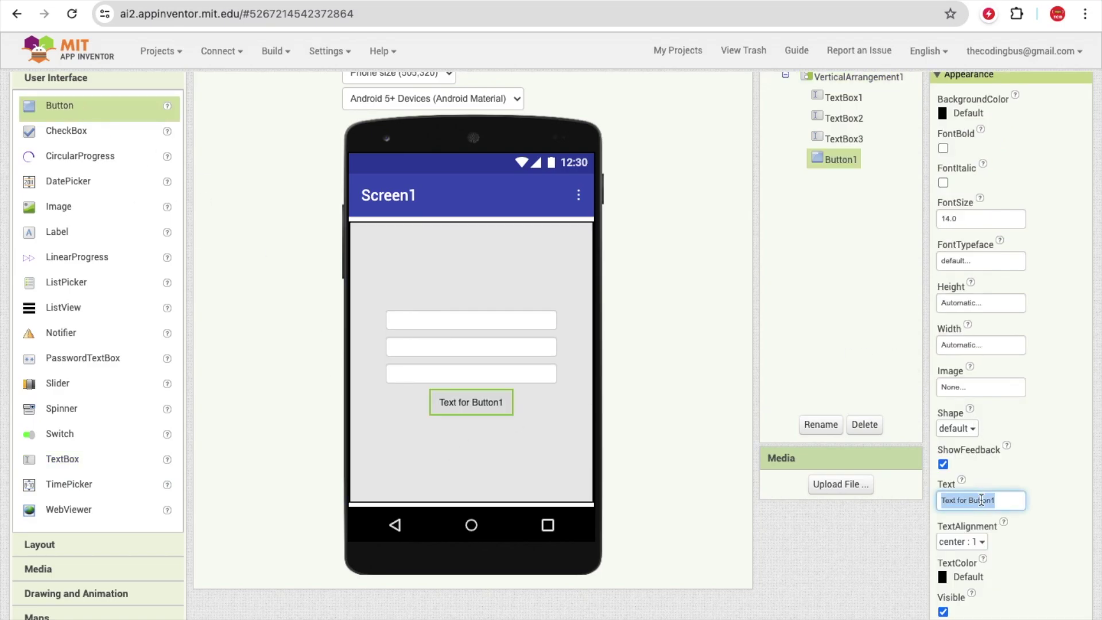
text(Calculate EMI)
key(Return)
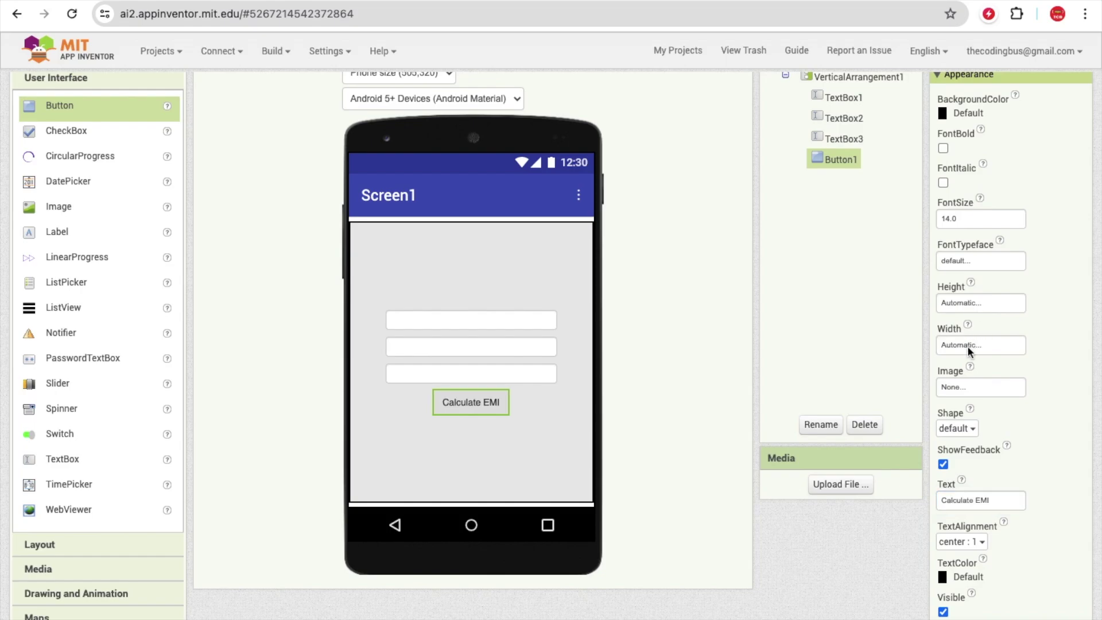
click(972, 346)
click(962, 393)
text(70)
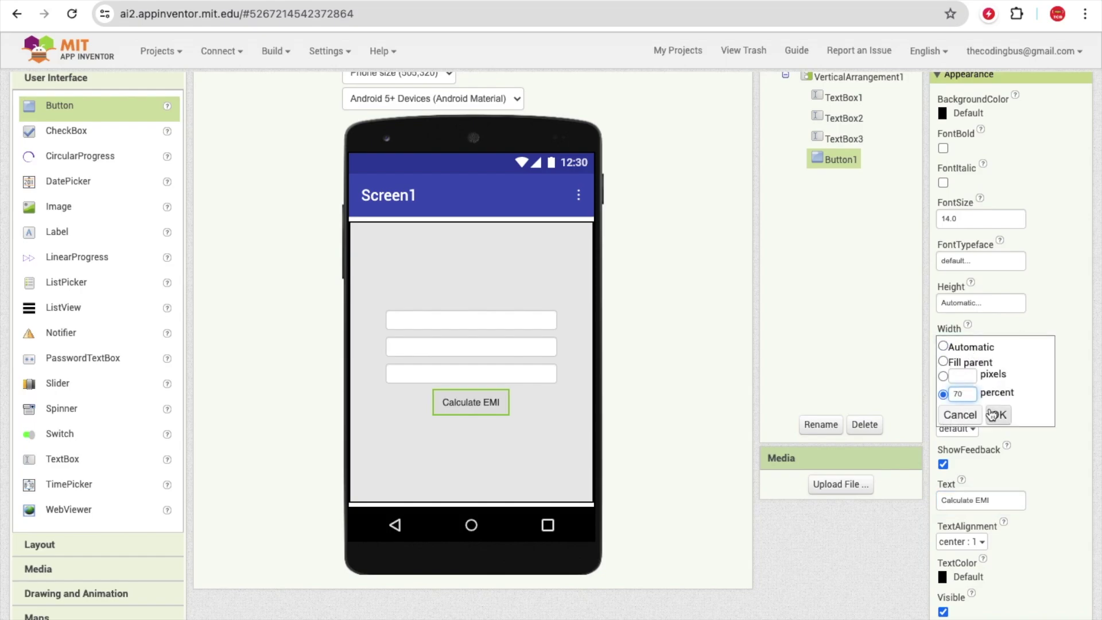
click(999, 415)
Style Button1 with bold font size 18, a grey background and white text
click(959, 215)
text(18)
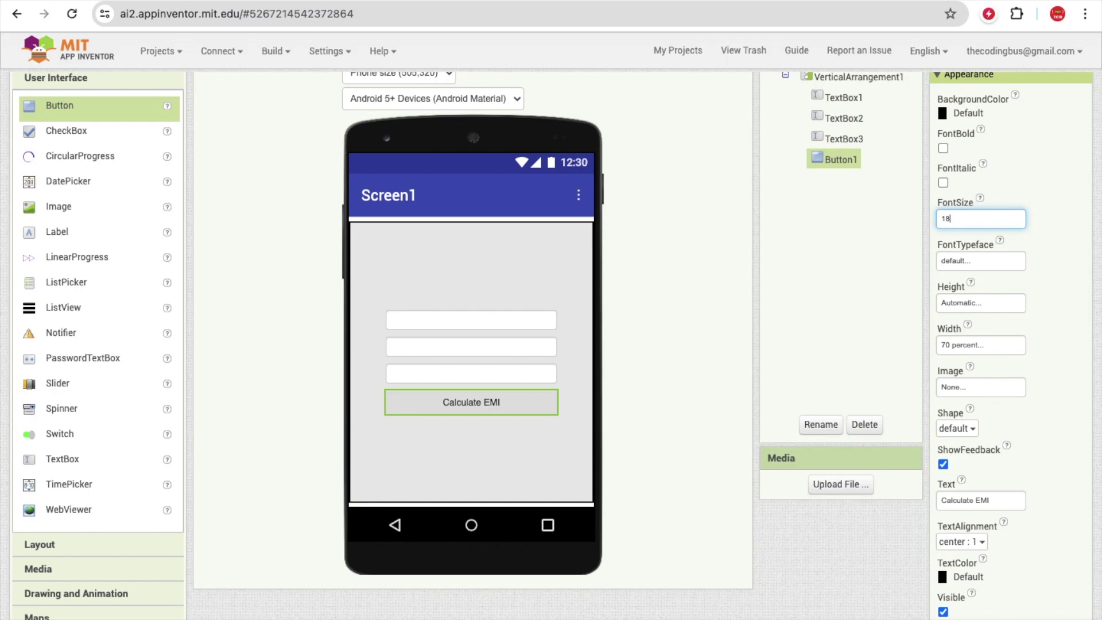
key(Return)
click(943, 148)
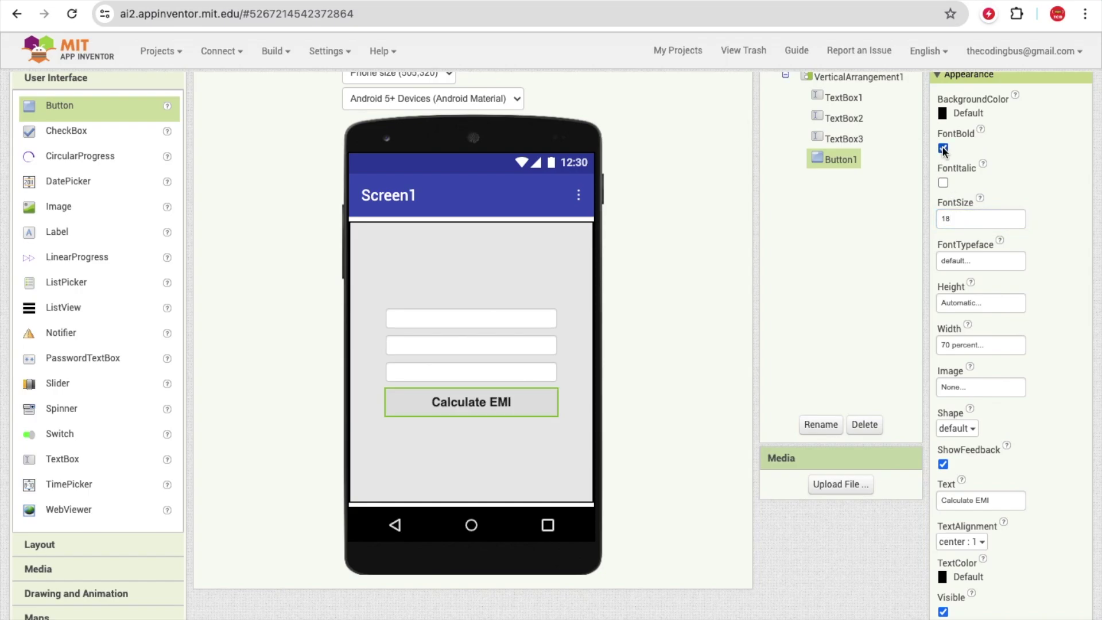
click(956, 117)
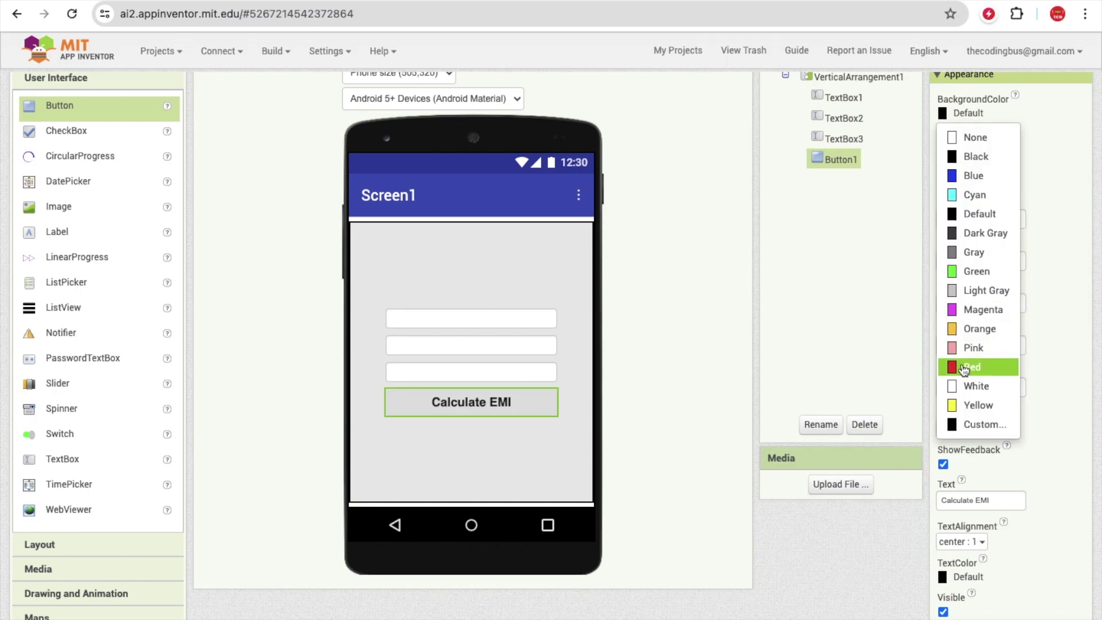
click(984, 424)
scroll(976, 431, down, 2)
click(963, 459)
click(962, 399)
scroll(962, 399, up, 3)
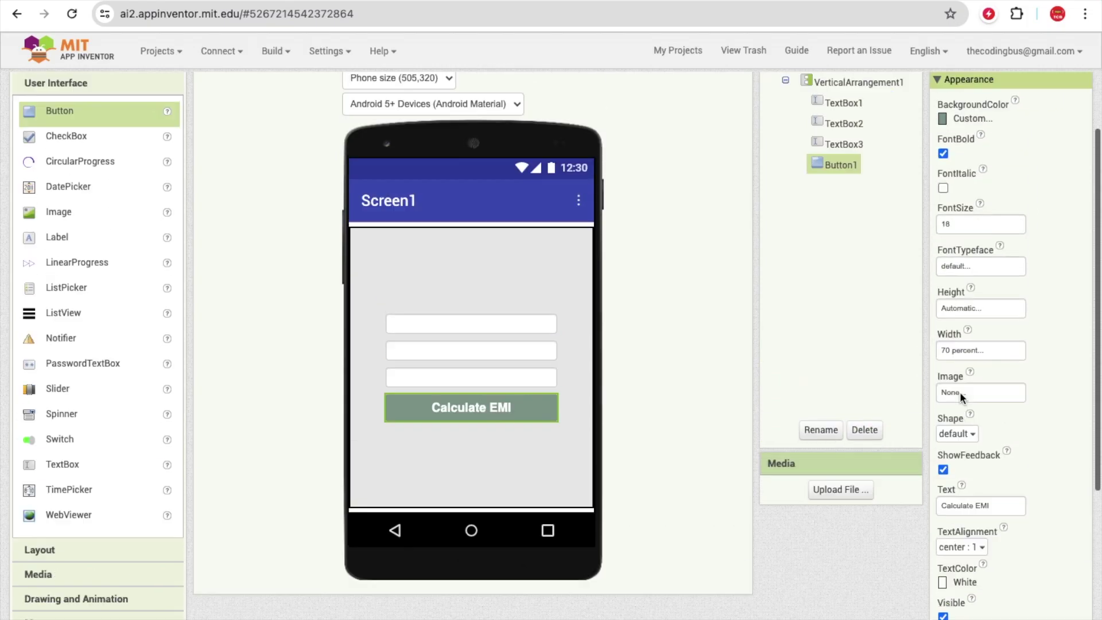
click(498, 331)
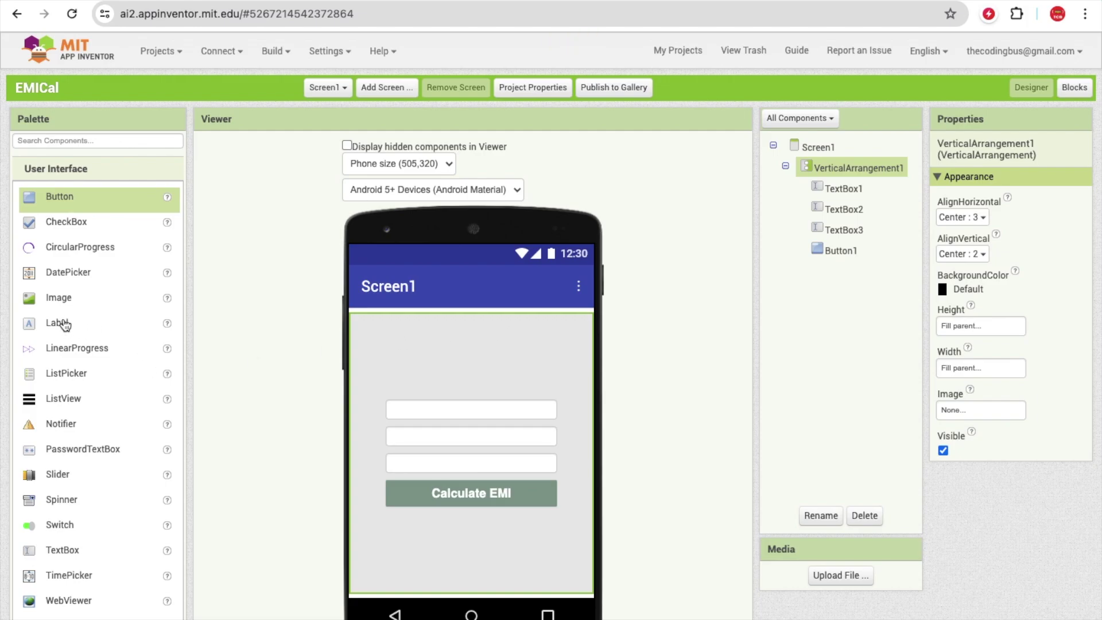
Place Label1 above Button1, reading 'Monthly EMI' at font size 20
drag(60, 323, 424, 472)
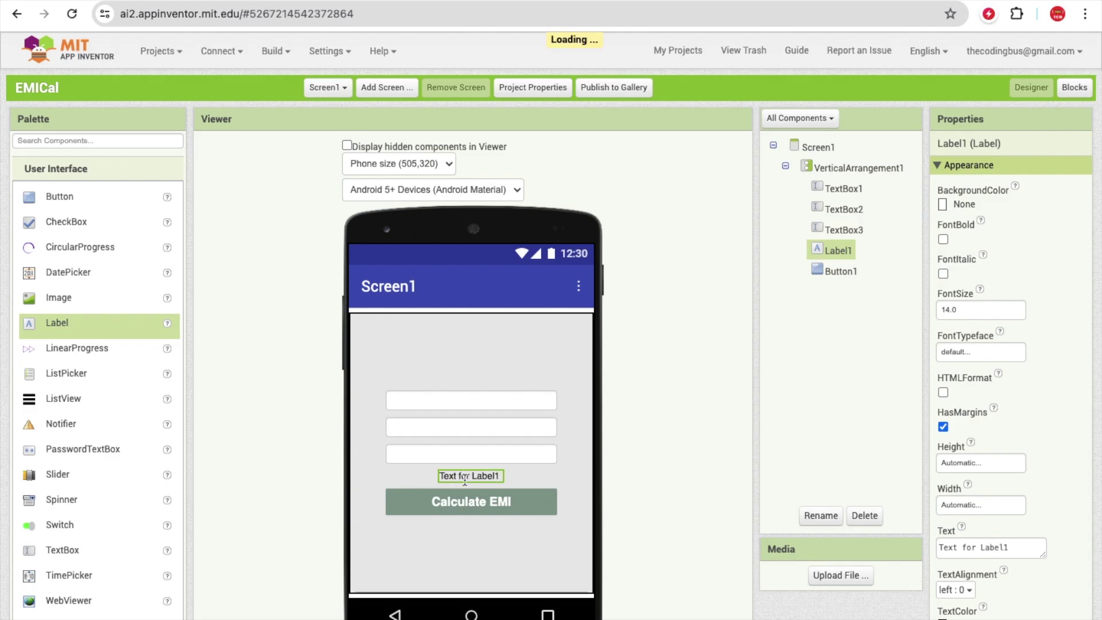
click(997, 544)
text(Monthly)
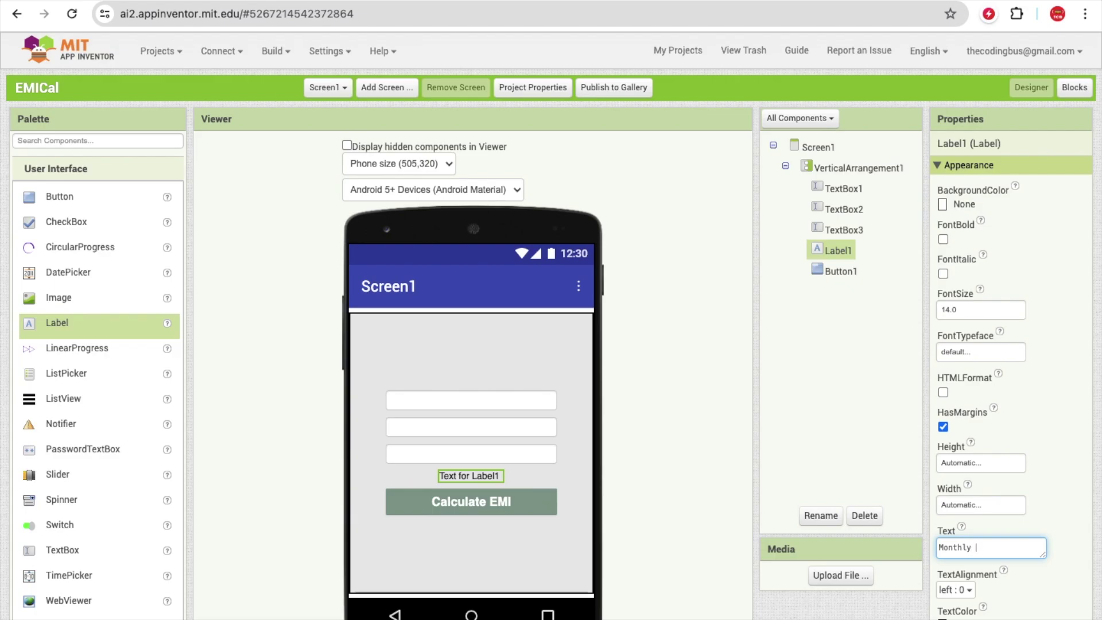
text( EMI)
key(Return)
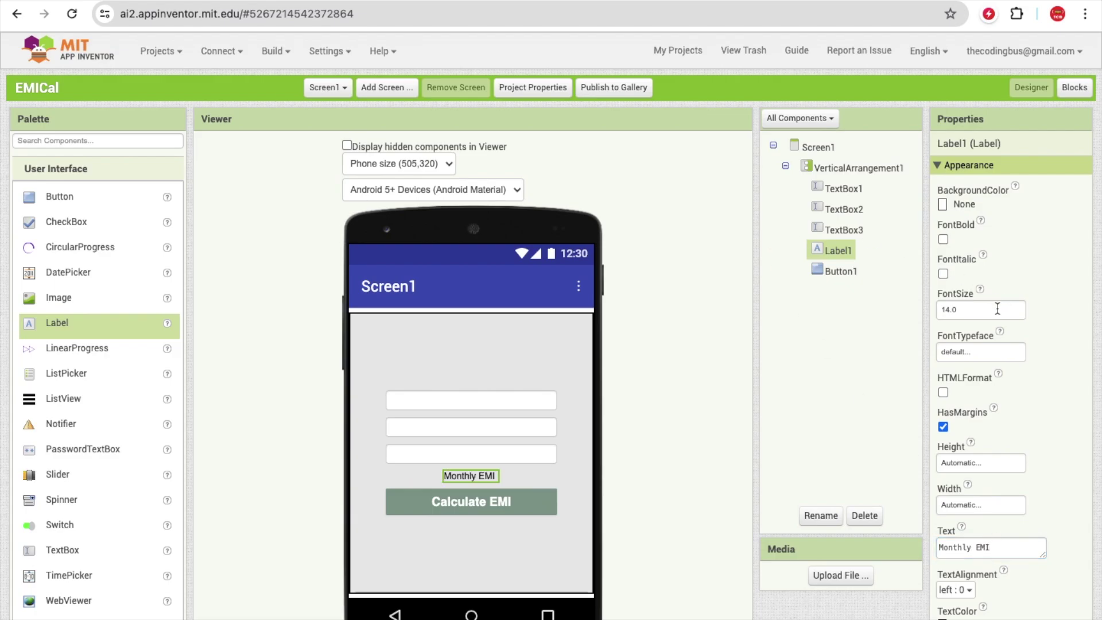
click(998, 309)
text(20)
key(Return)
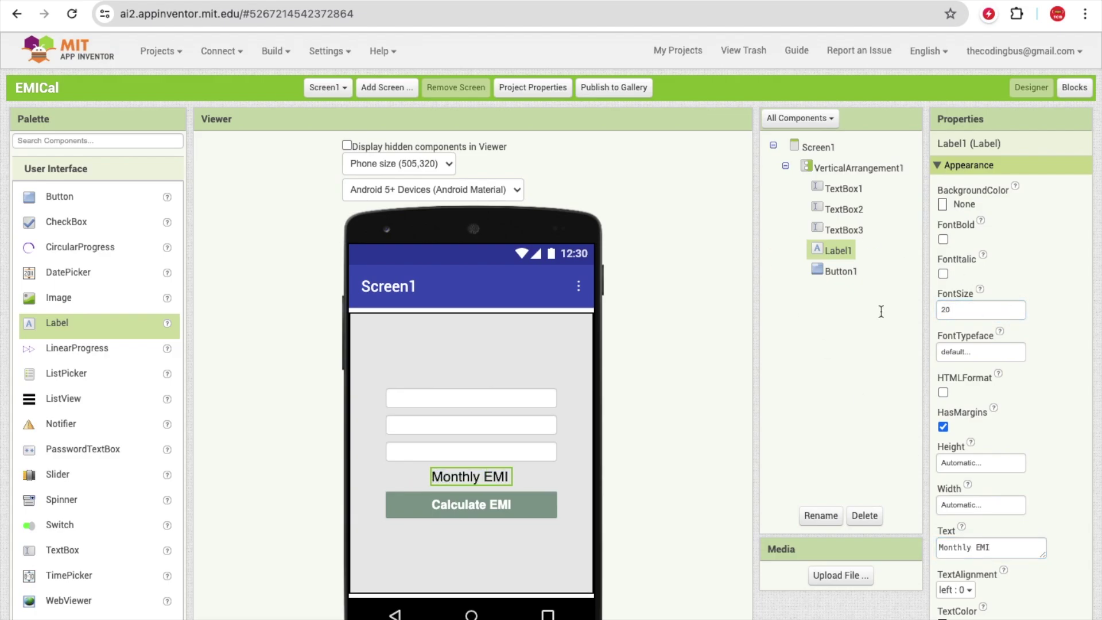
scroll(419, 385, down, 1)
click(391, 413)
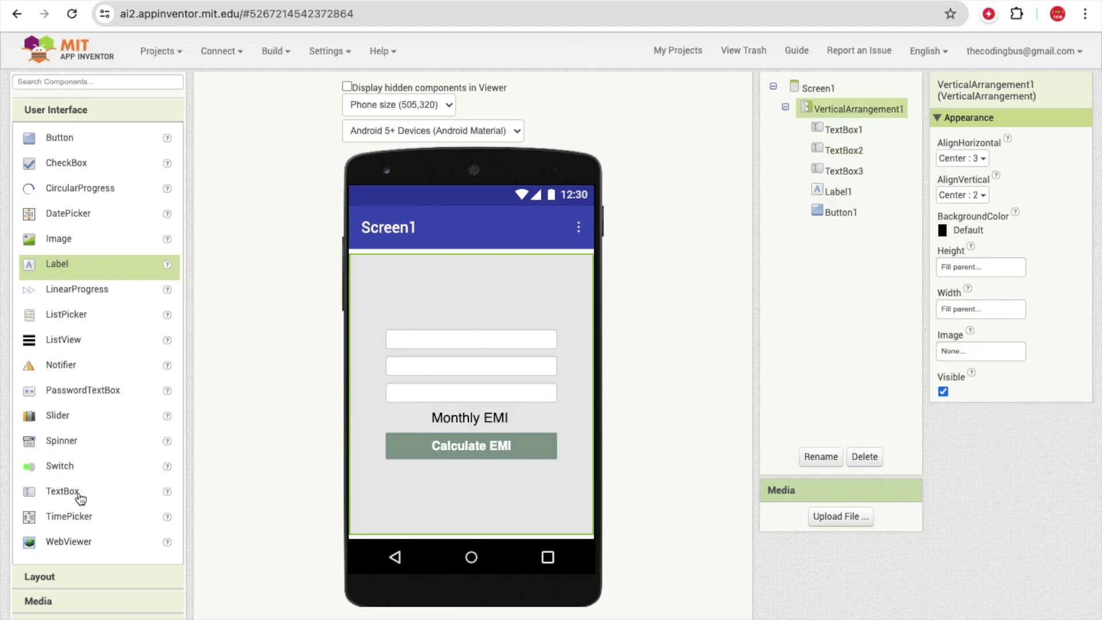
scroll(95, 552, down, 1)
Add a horizontal arrangement below the button and duplicate its label to make two labels
click(41, 535)
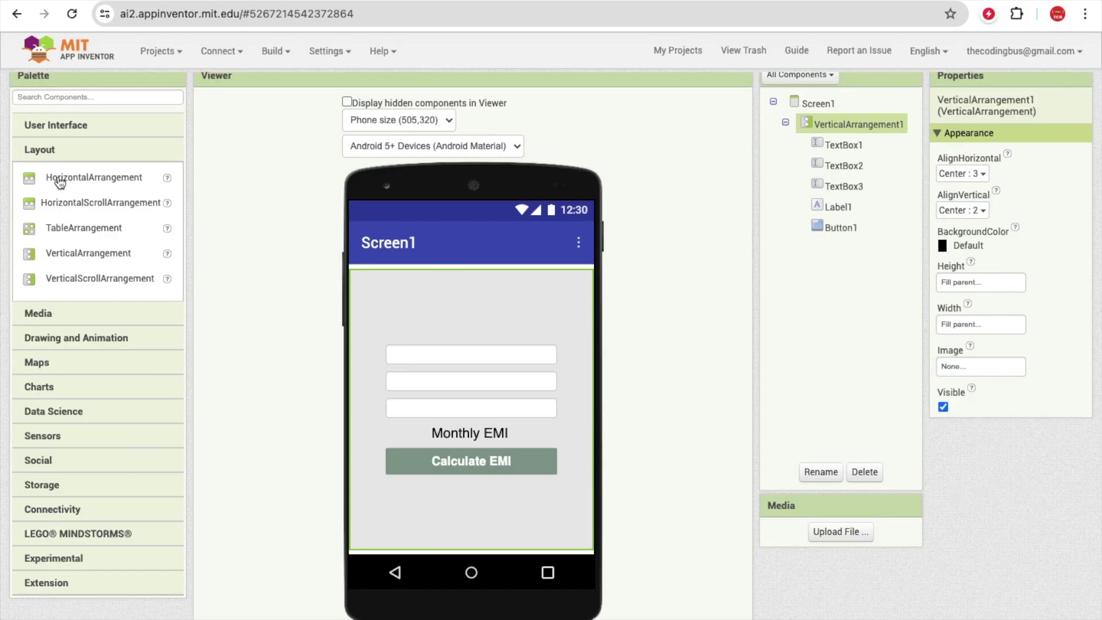
drag(59, 178, 384, 472)
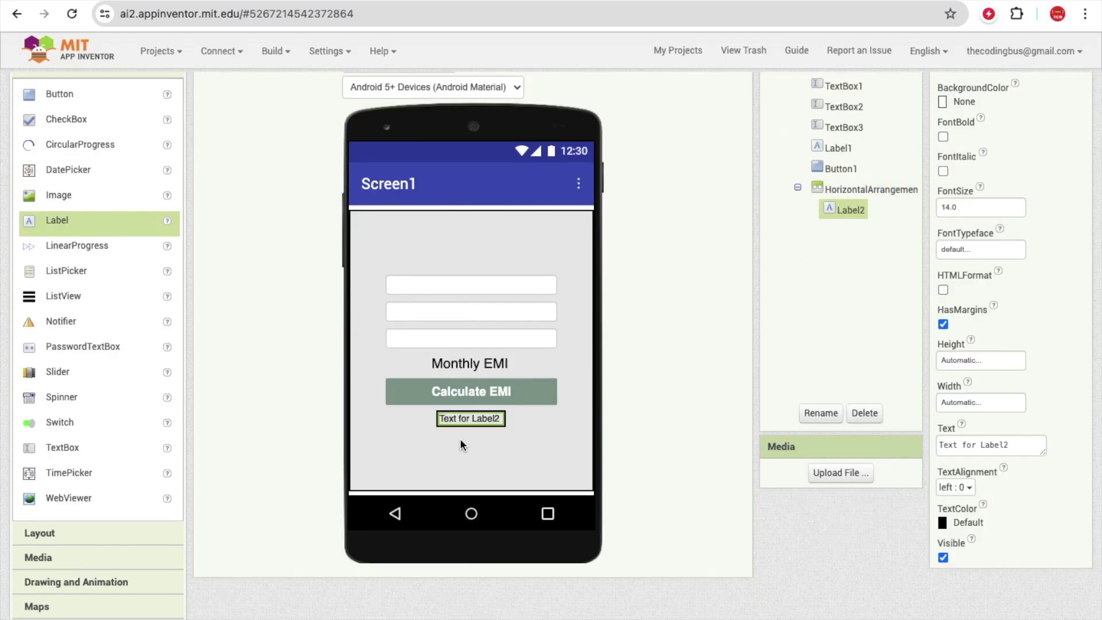
key(ctrl+c)
key(ctrl+v)
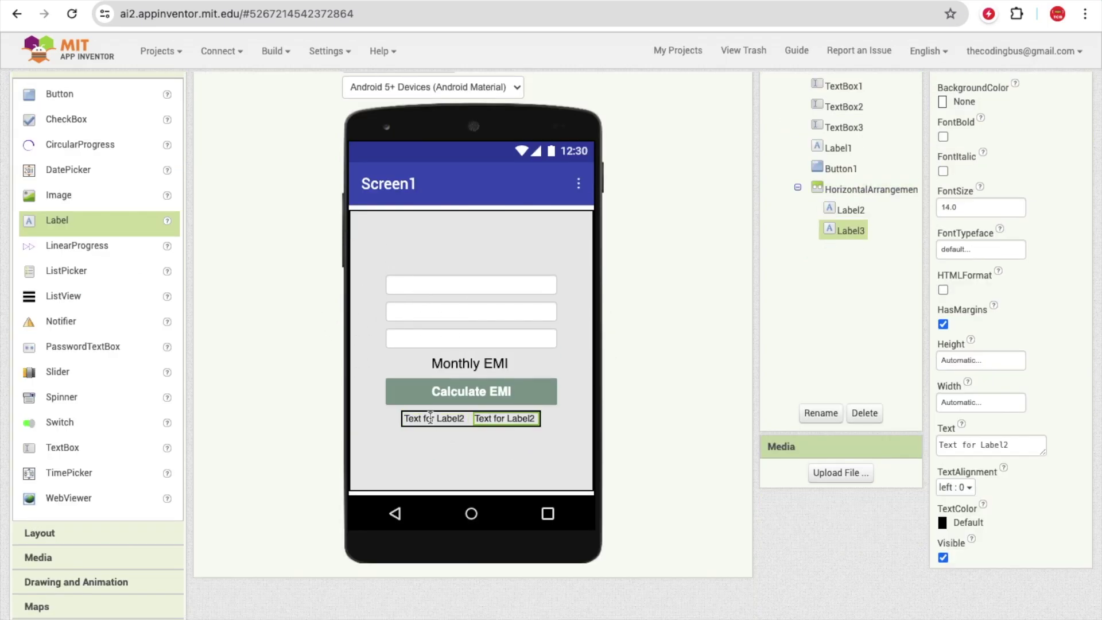
Set the row labels' text to 'Total Interest' and '0'
click(430, 418)
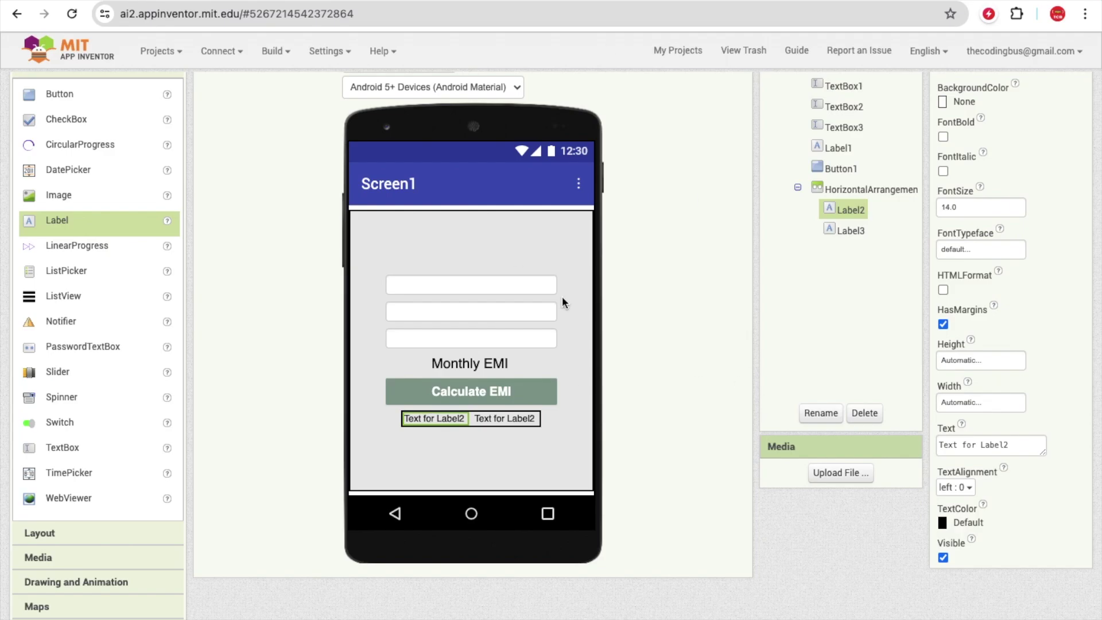
click(969, 447)
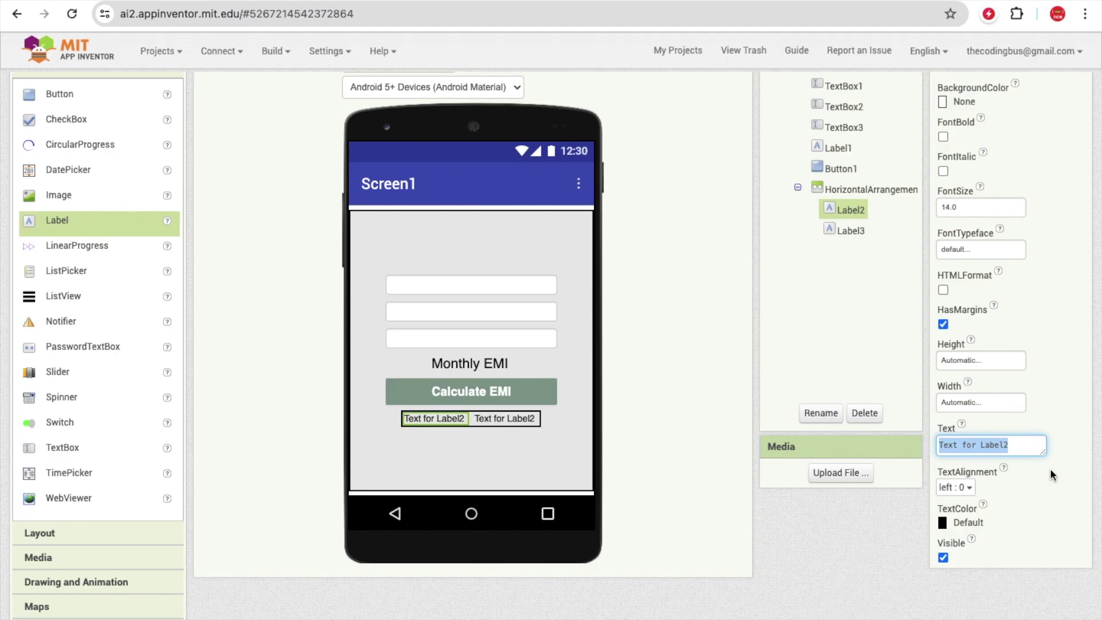
text(Total I)
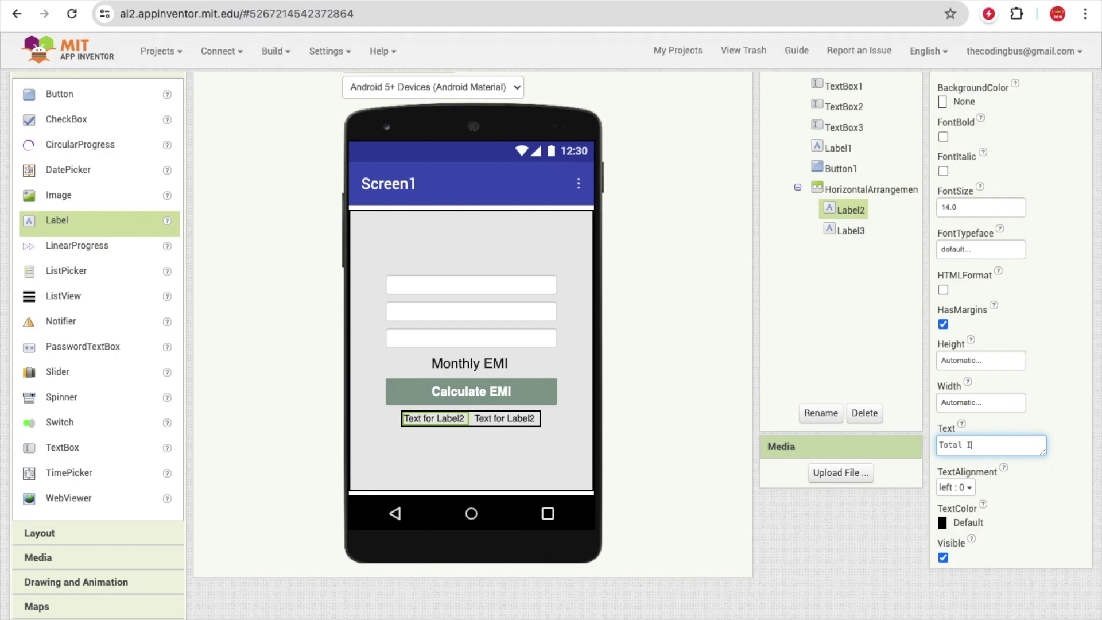
text(nterest)
click(981, 208)
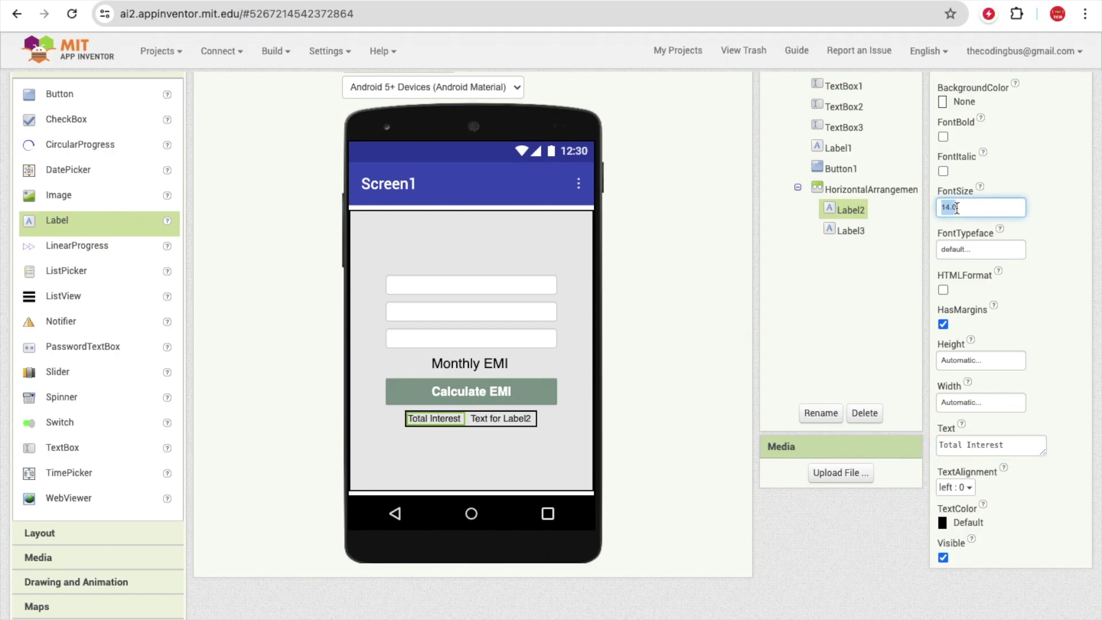
text(2)
text(0)
key(Return)
Set the '0' value label's font size to 30
click(851, 230)
key(Tab)
text(0)
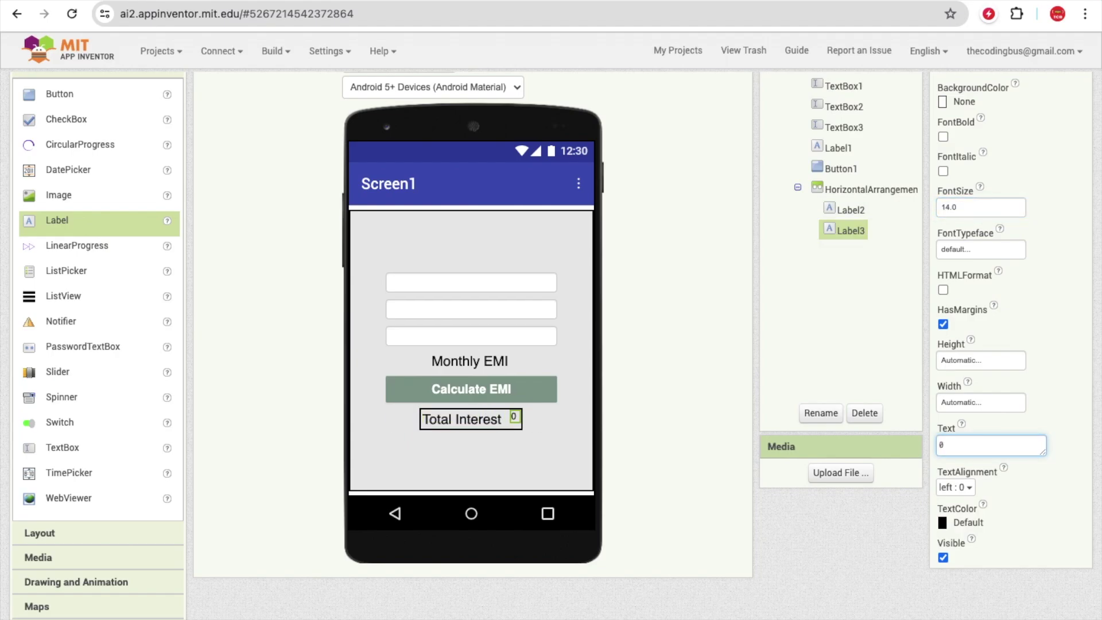
click(978, 209)
text(20)
key(Return)
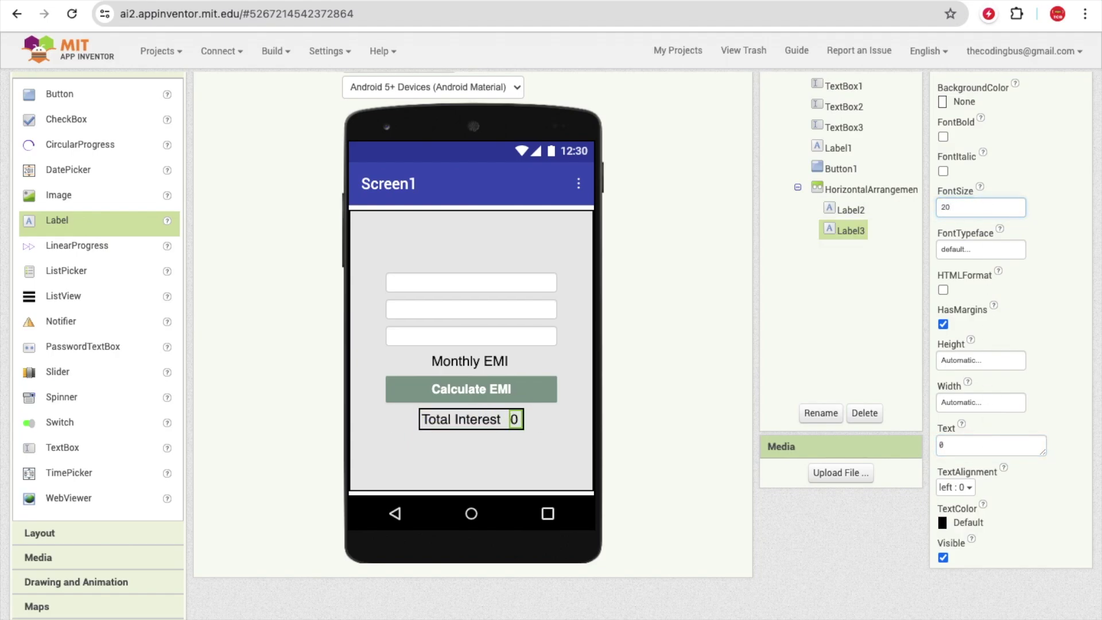
click(979, 209)
double_click(979, 210)
text(30)
key(Return)
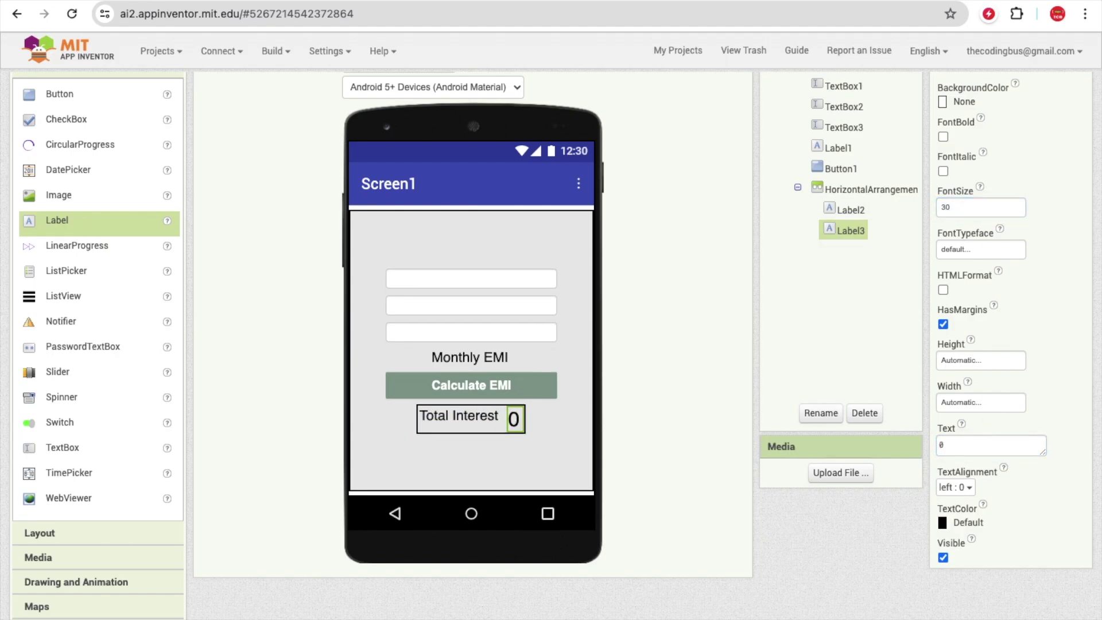
Centre HorizontalArrangement1's contents horizontally and vertically
click(872, 196)
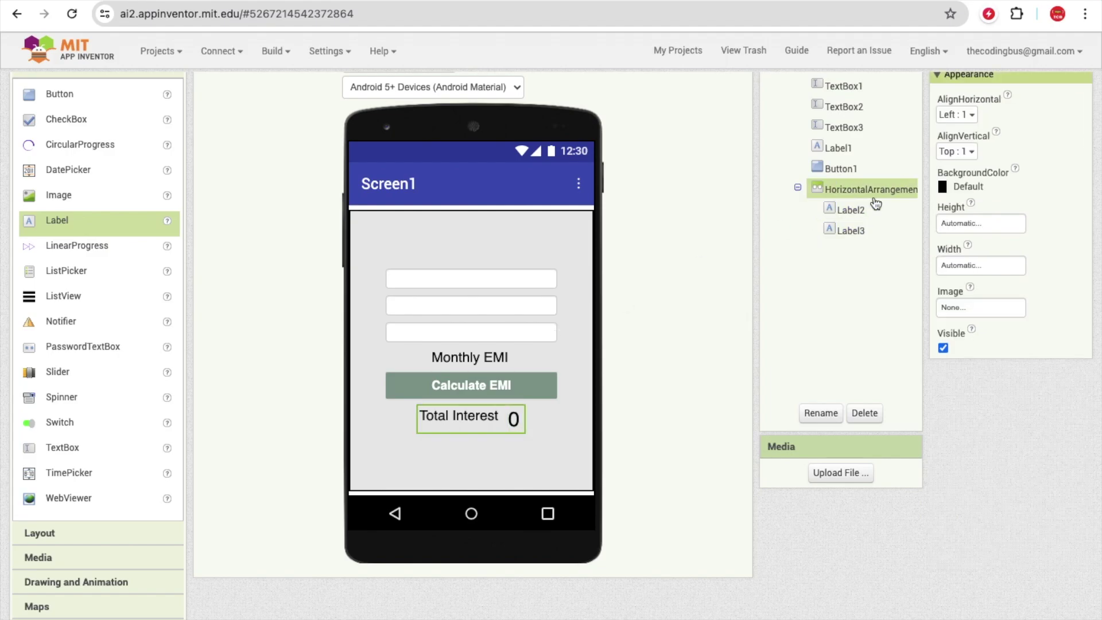
click(951, 117)
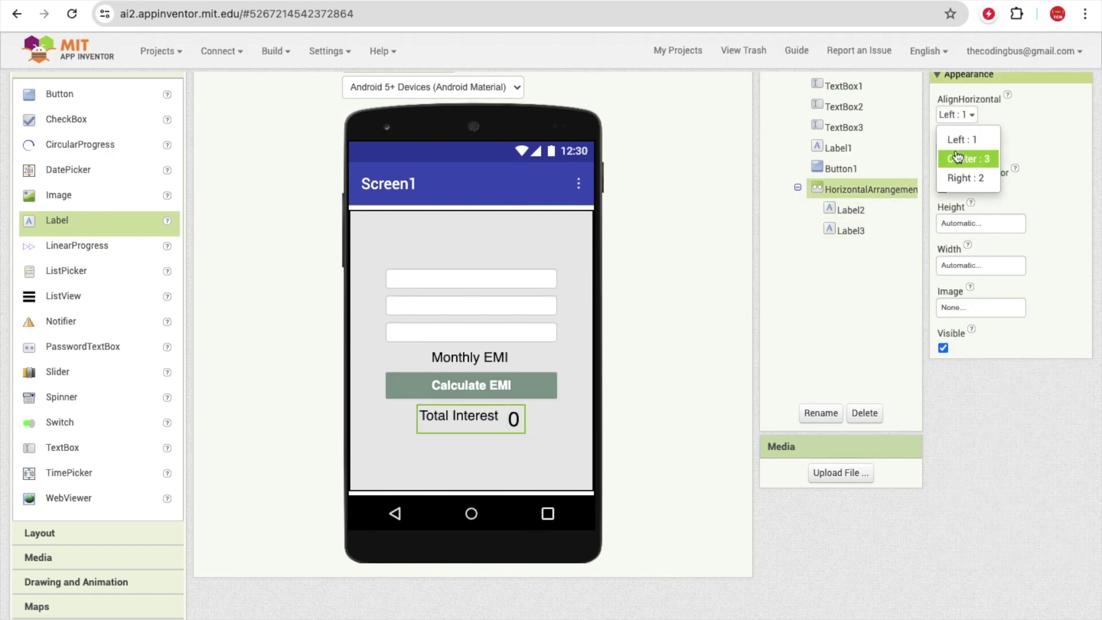
click(958, 158)
click(961, 197)
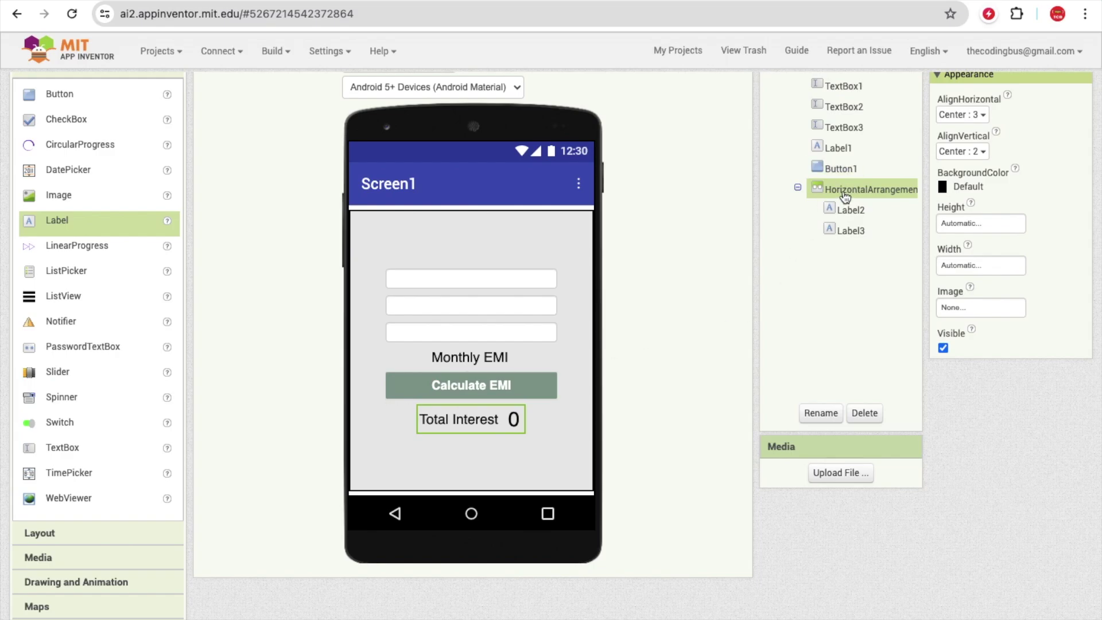
Duplicate the Total Interest row and change the copied label's text to 'Total Amount'
key(ctrl+c)
key(ctrl+v)
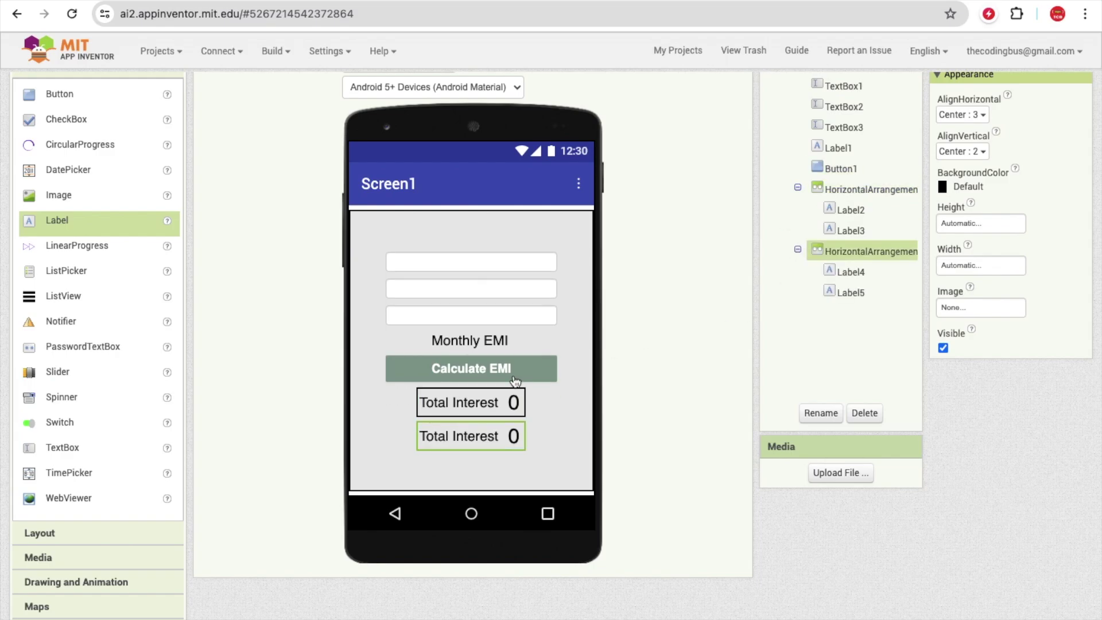
click(457, 434)
triple_click(989, 446)
key(BackSpace)
text(Total Amou)
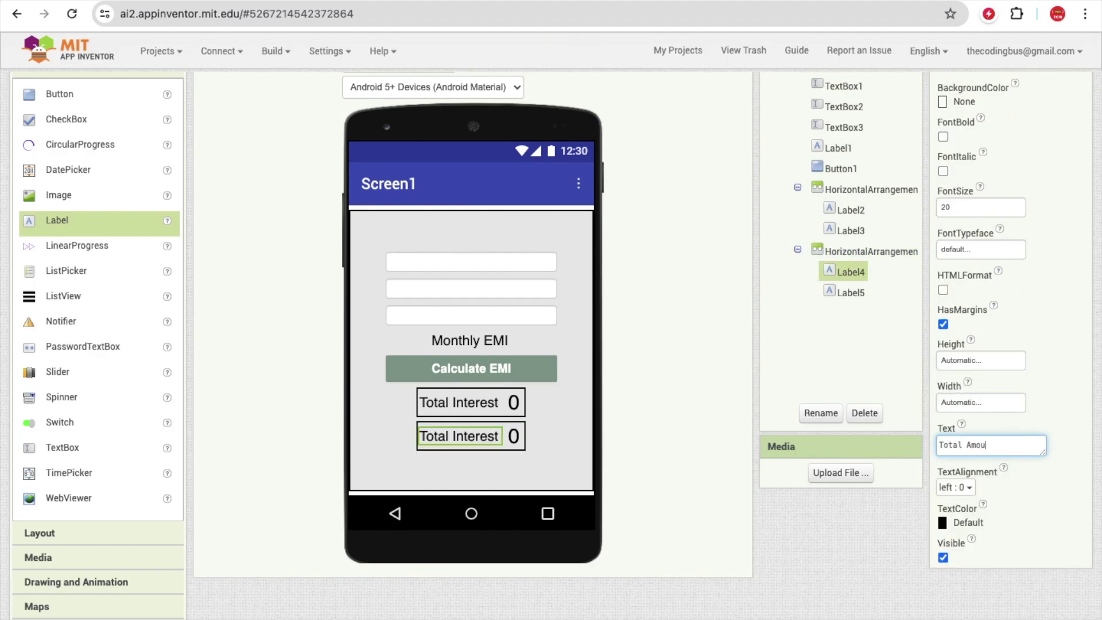
text(nt)
key(Return)
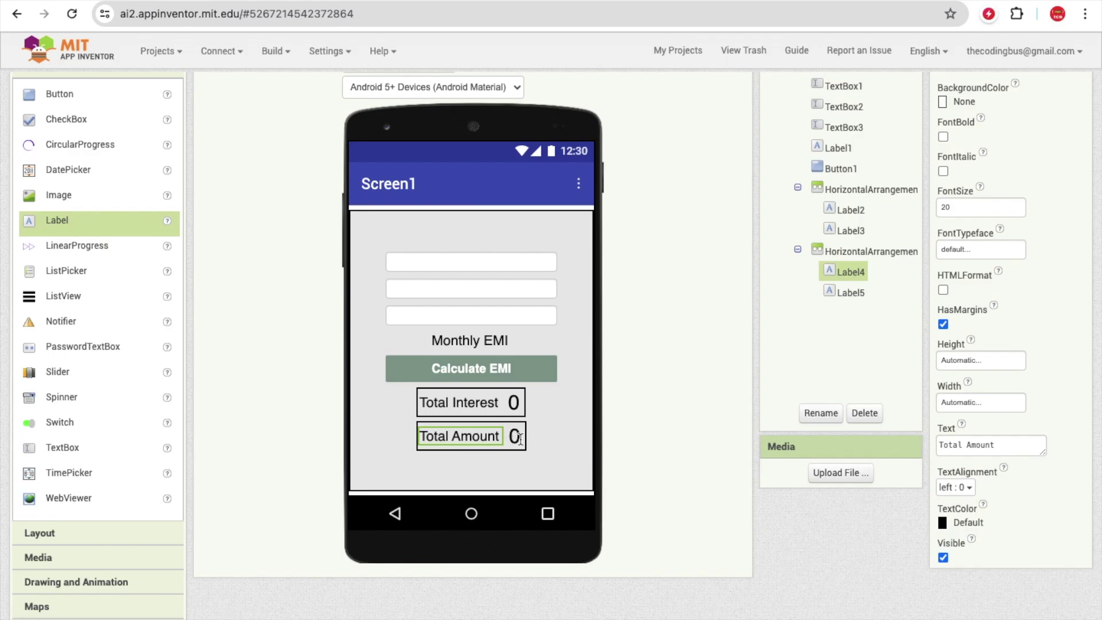
click(896, 255)
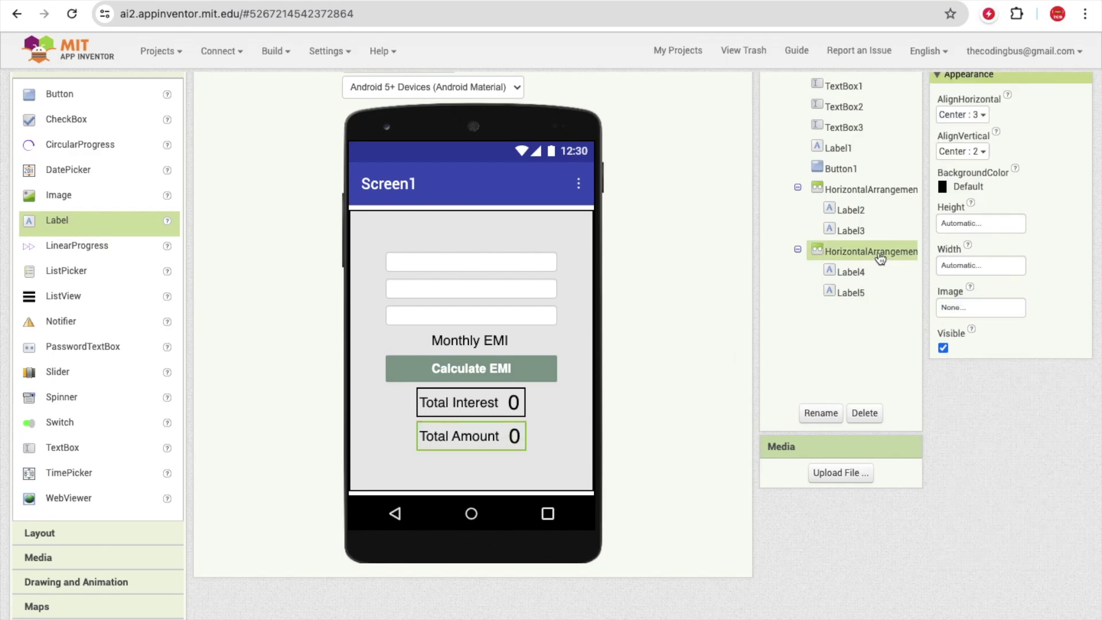
Set Width to Fill parent for HorizontalArrangement2 and HorizontalArrangement1
click(969, 268)
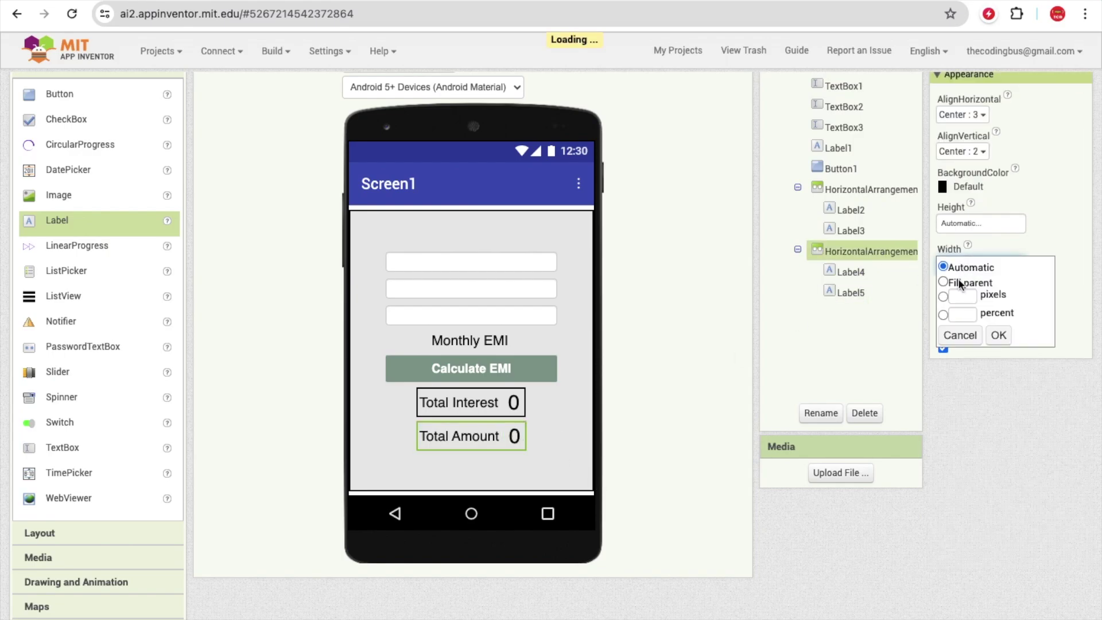
click(1000, 336)
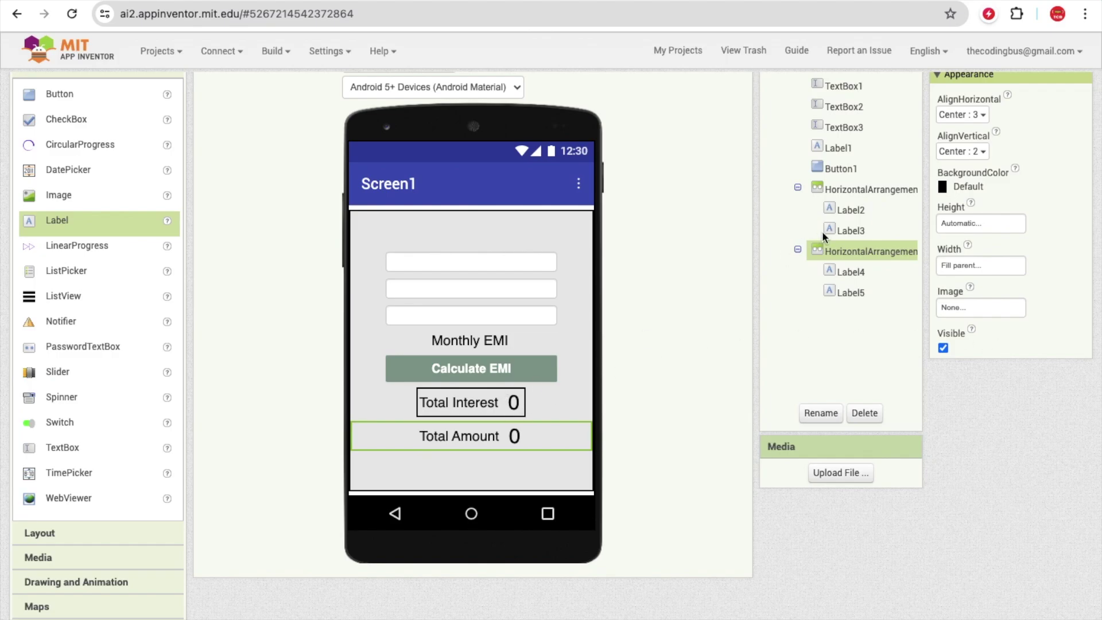
click(873, 191)
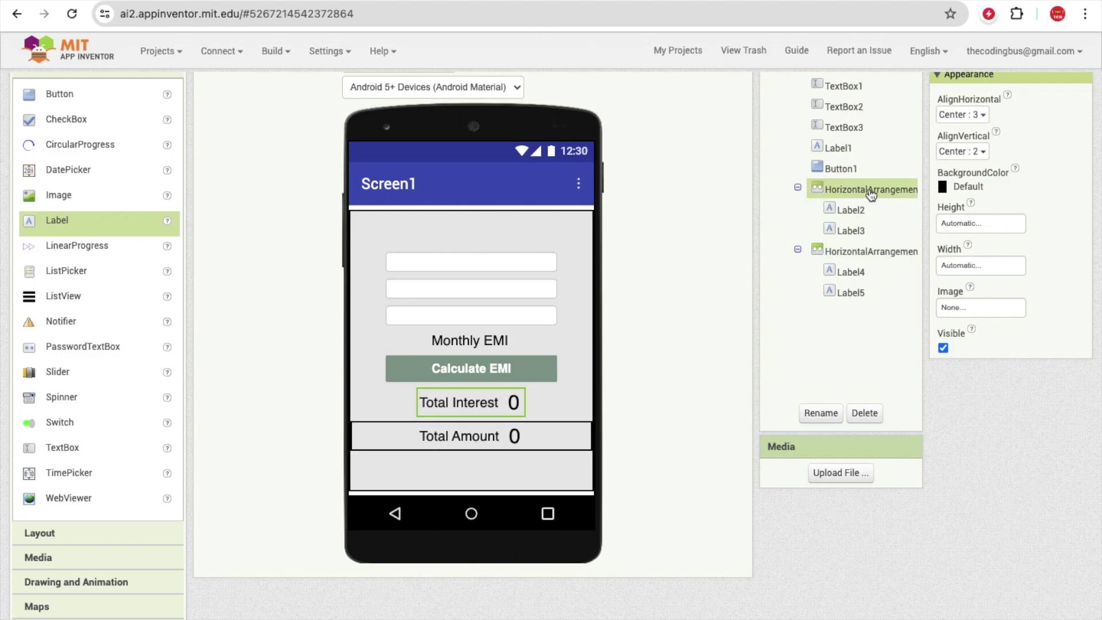
click(960, 263)
click(952, 281)
click(999, 336)
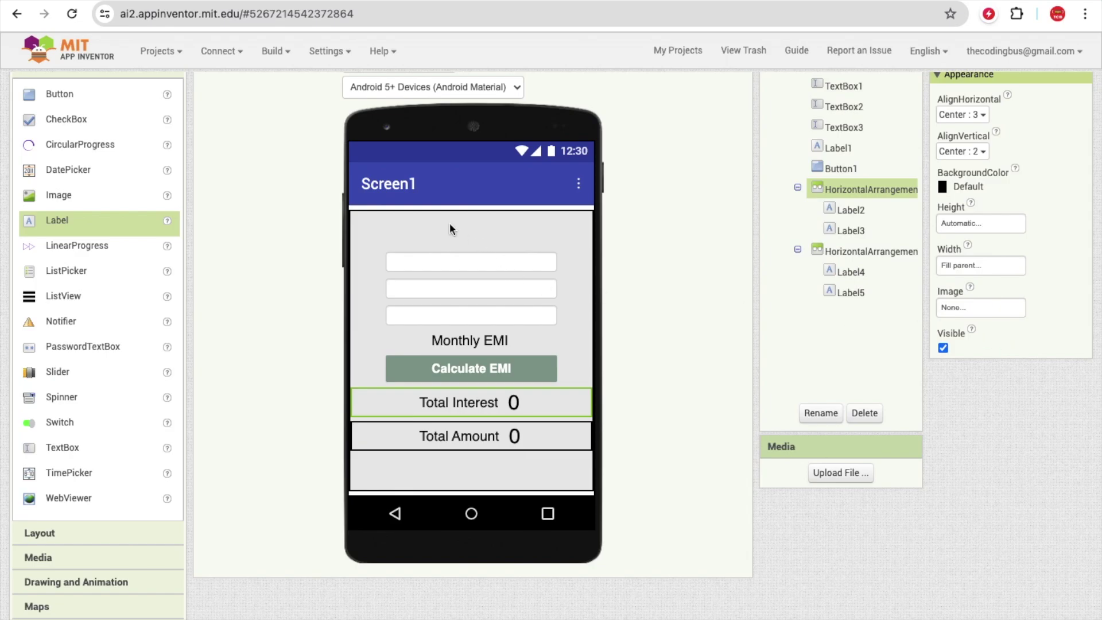
click(477, 237)
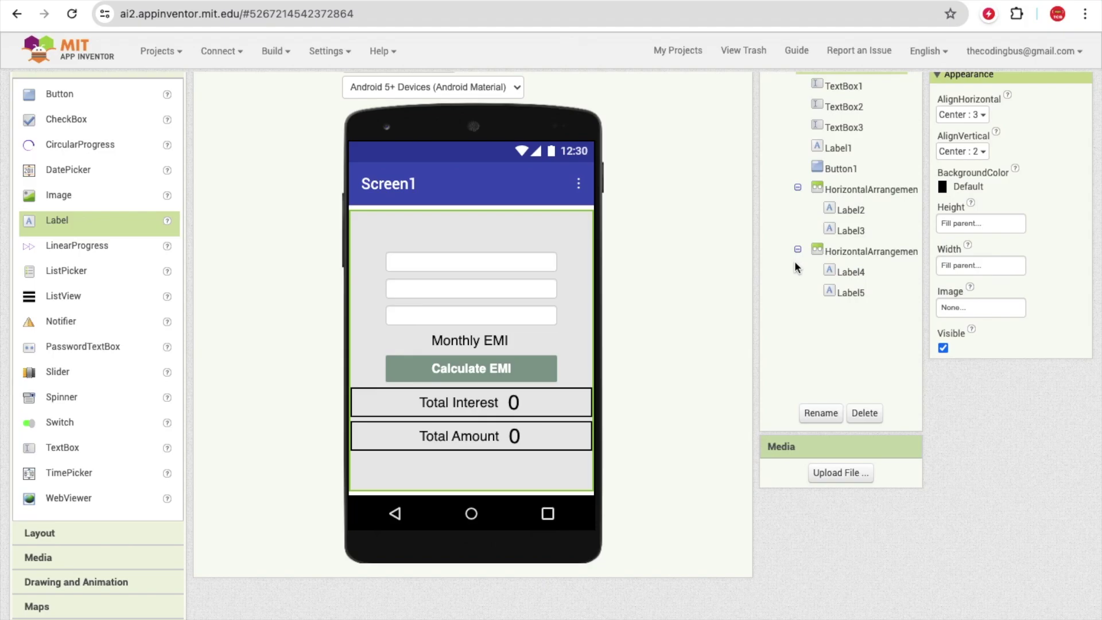
scroll(829, 243, up, 1)
Give the layout an olive background and the Calculate EMI button a custom light green background
click(969, 231)
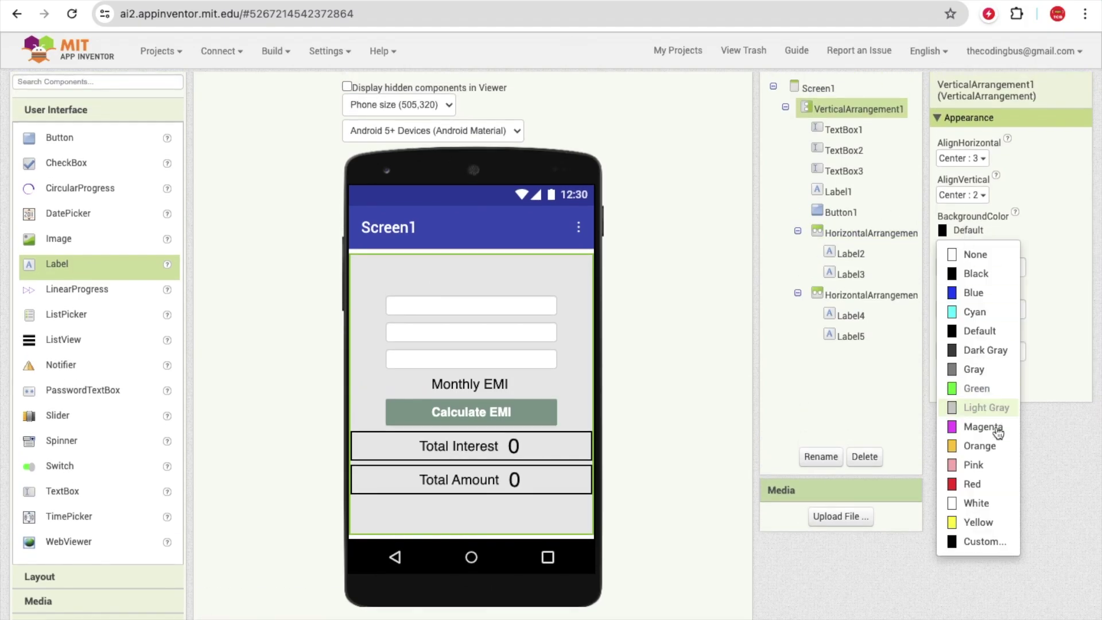
click(995, 465)
click(543, 413)
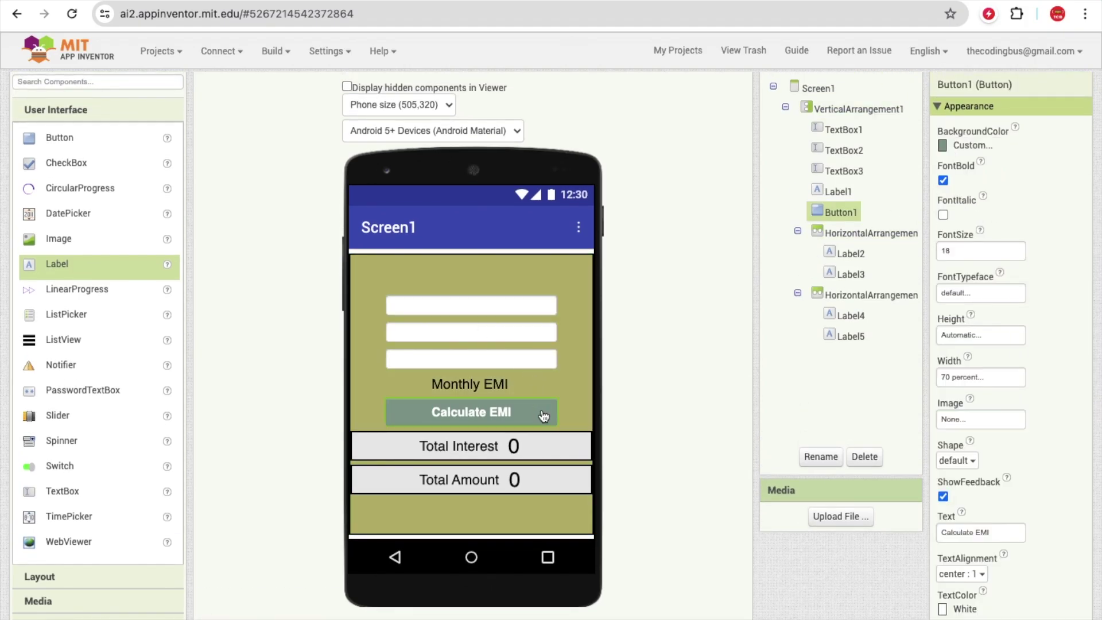
click(969, 145)
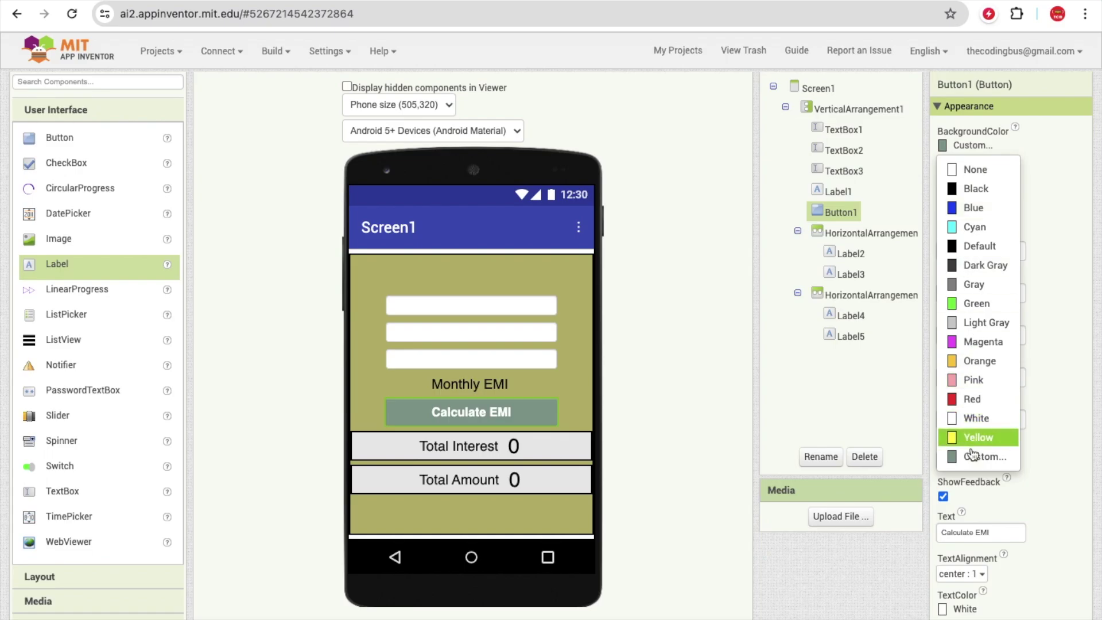
click(973, 457)
click(997, 311)
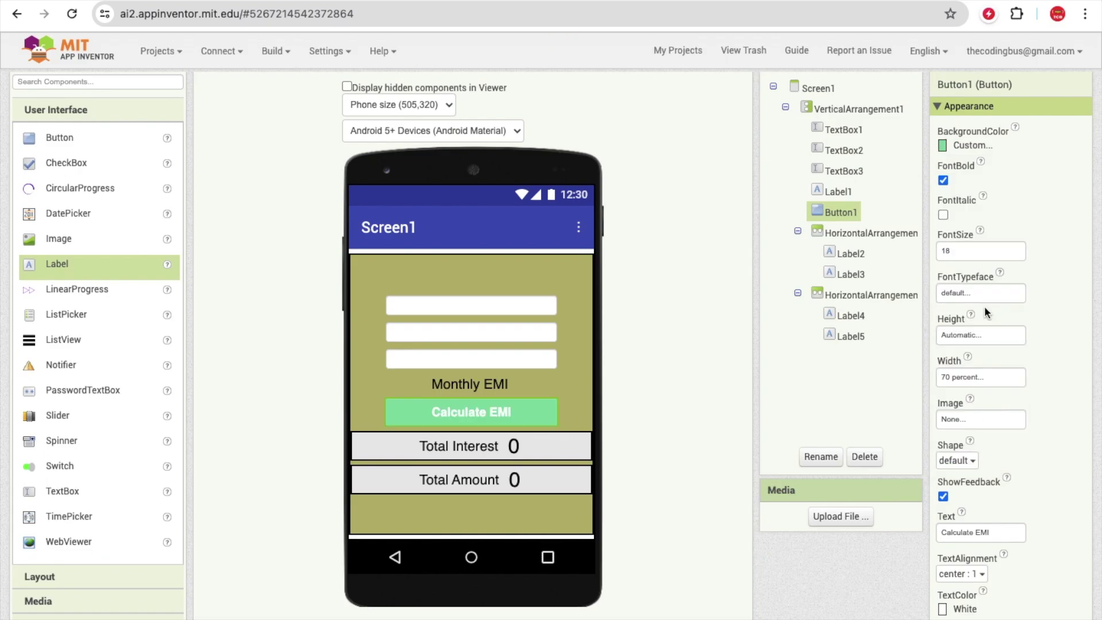
scroll(977, 555, down, 1)
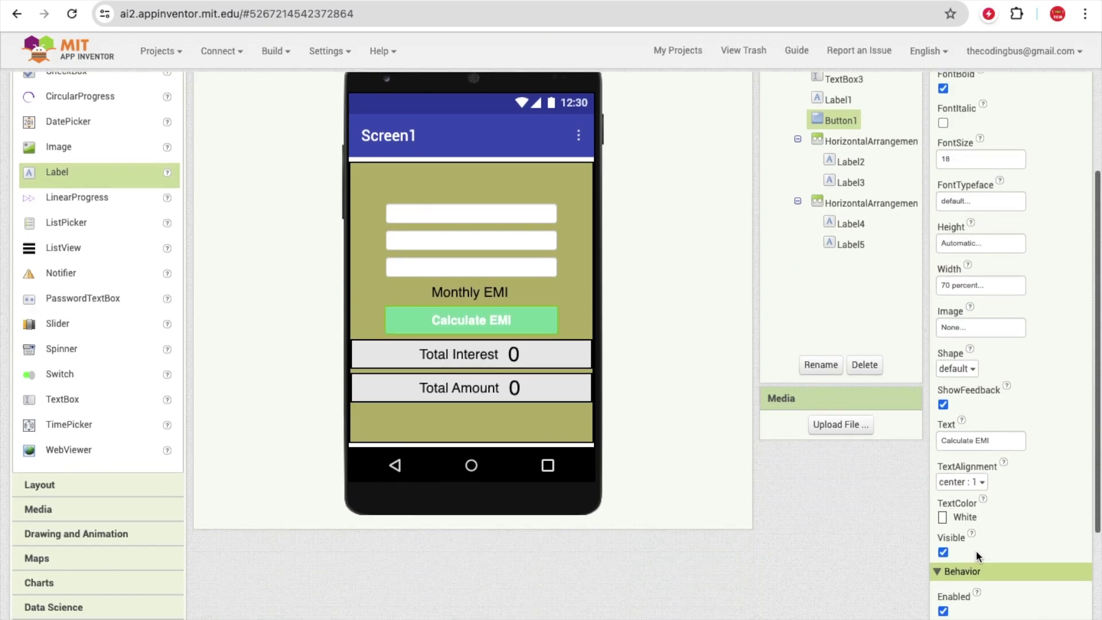
Make the button text black and download the EMICalculator .aix extension from the forum
double_click(964, 519)
click(963, 520)
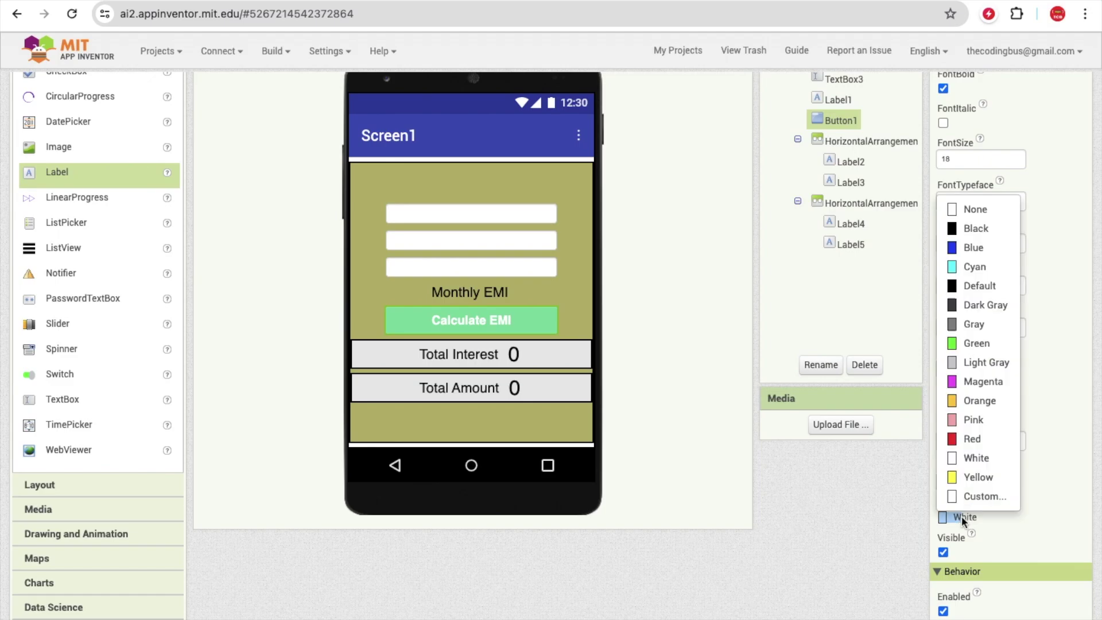
click(973, 238)
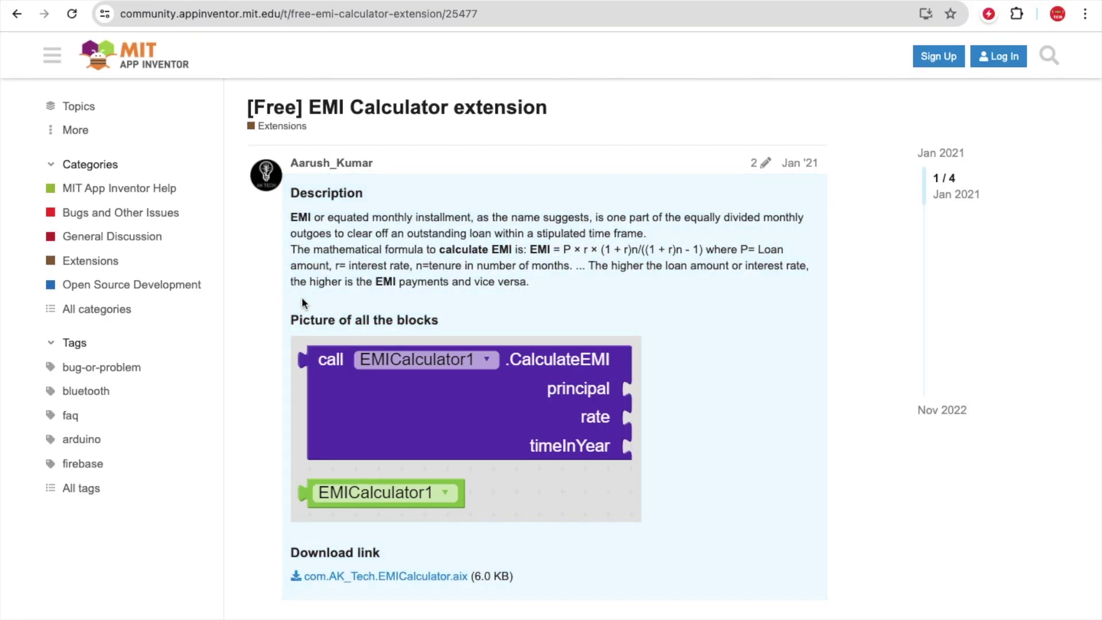
scroll(301, 298, down, 3)
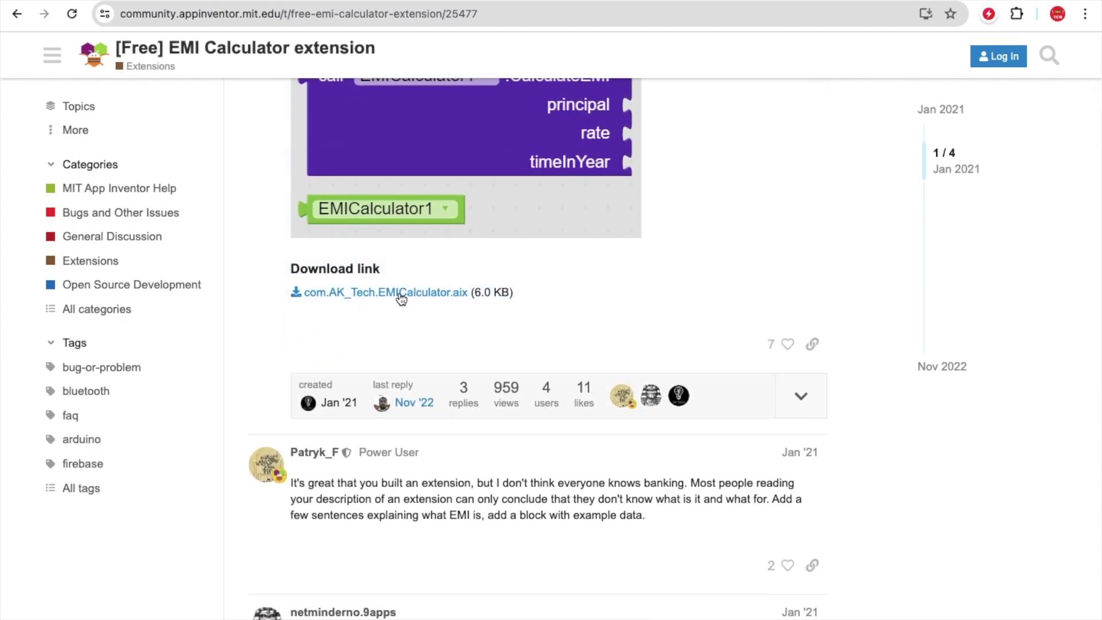
click(400, 295)
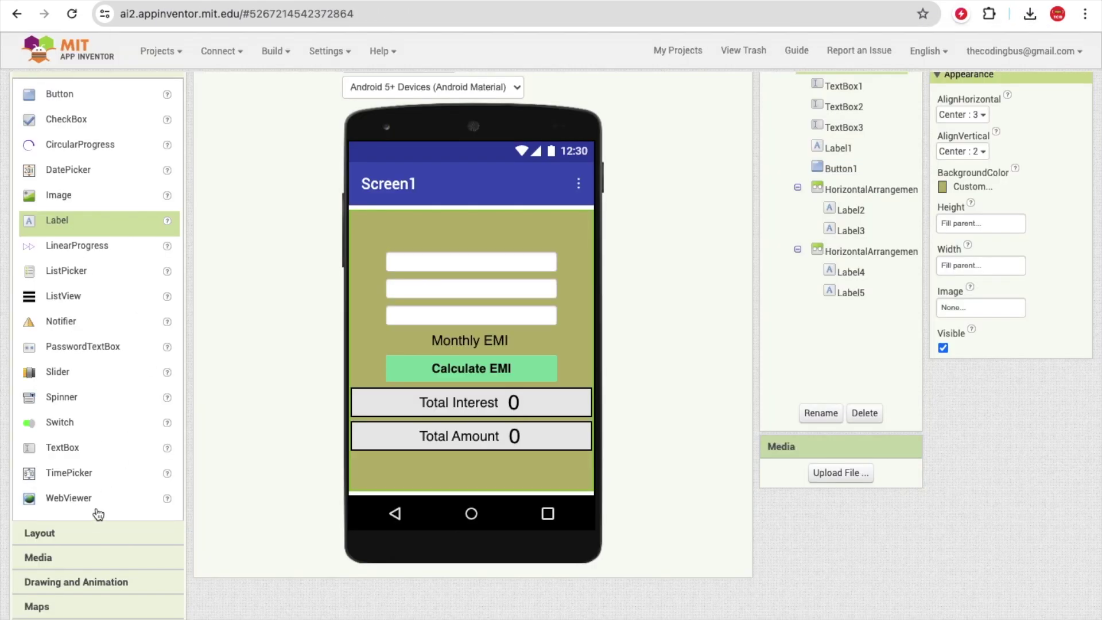
scroll(97, 515, down, 4)
scroll(90, 517, down, 1)
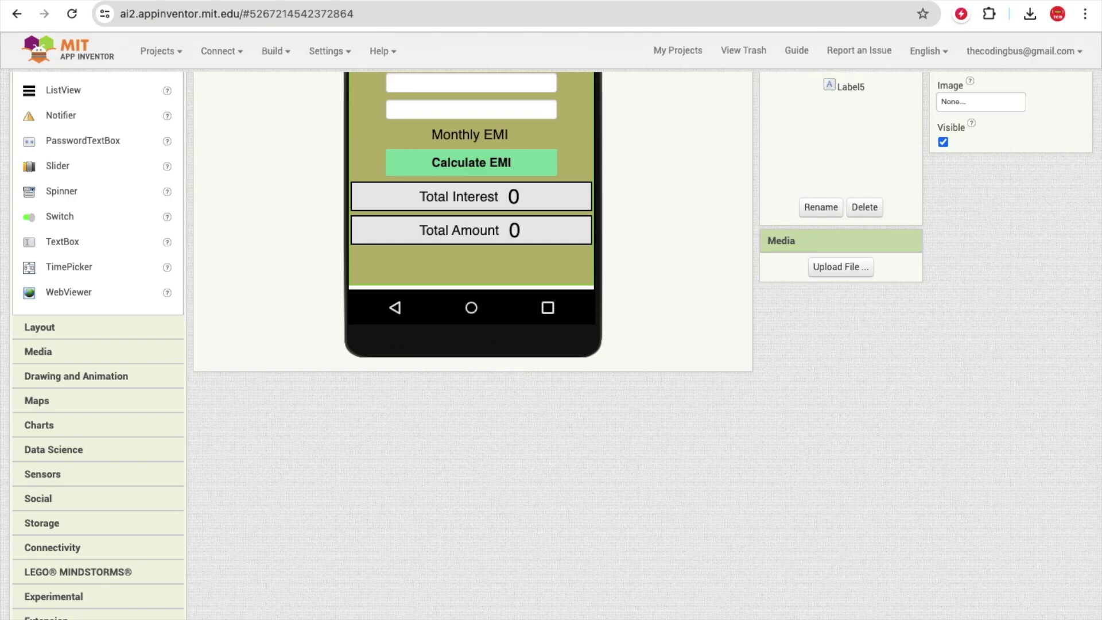
Import the EMICalculator .aix via Palette > Extension and drop EMICalculator1 onto the Viewer
click(67, 614)
click(100, 513)
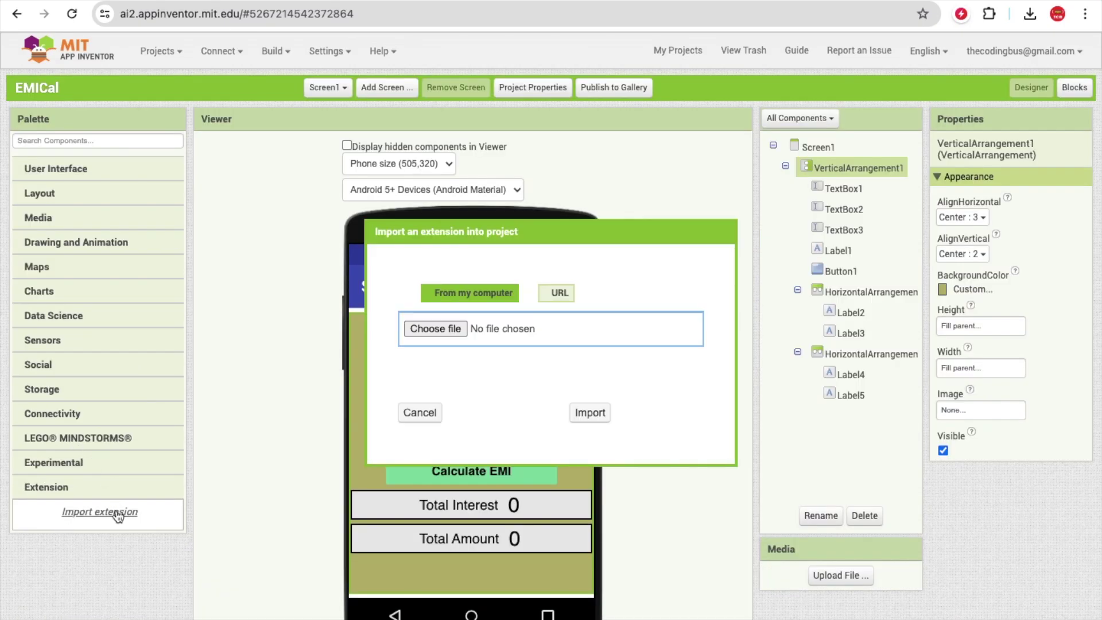
click(591, 414)
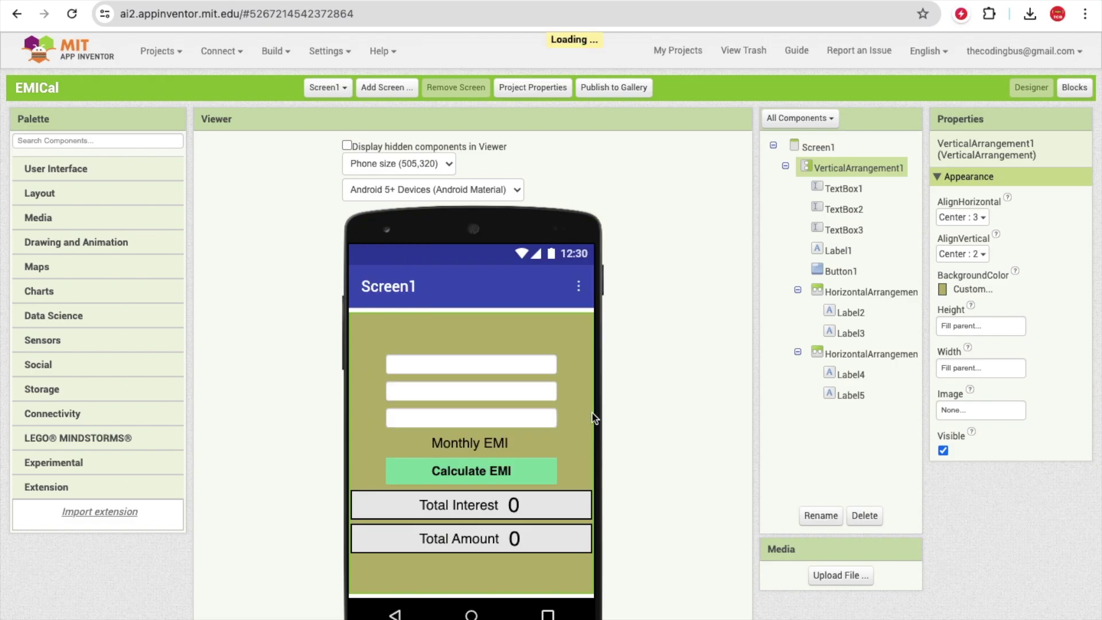
drag(86, 532, 486, 415)
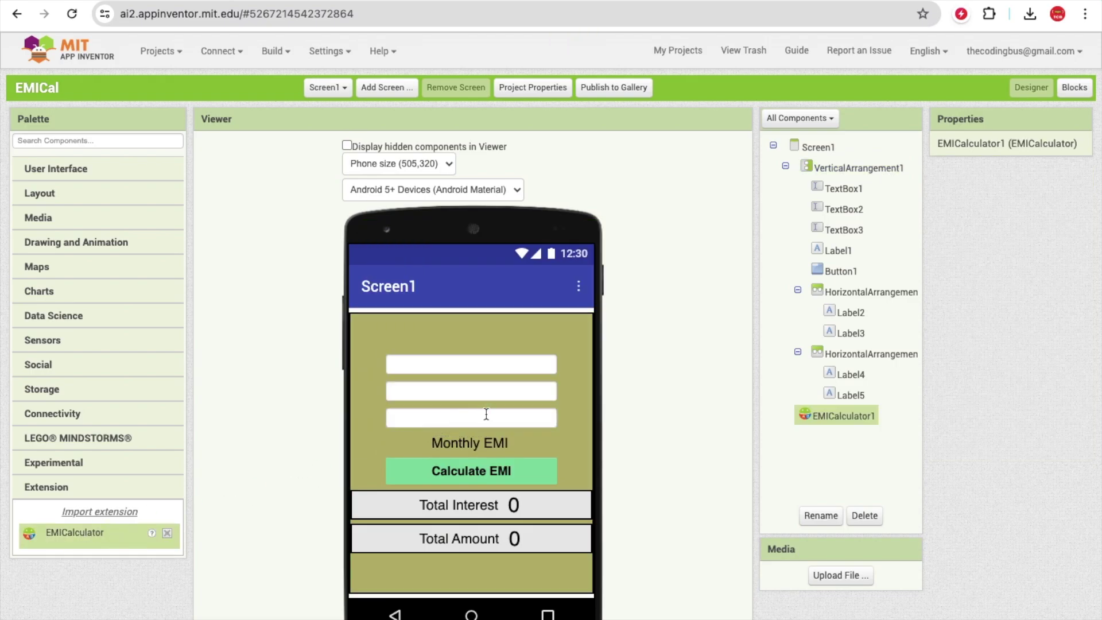
In Blocks, snap set Label1.Text to call EMICalculator1.CalculateEMI inside when Button1.Click
click(1073, 89)
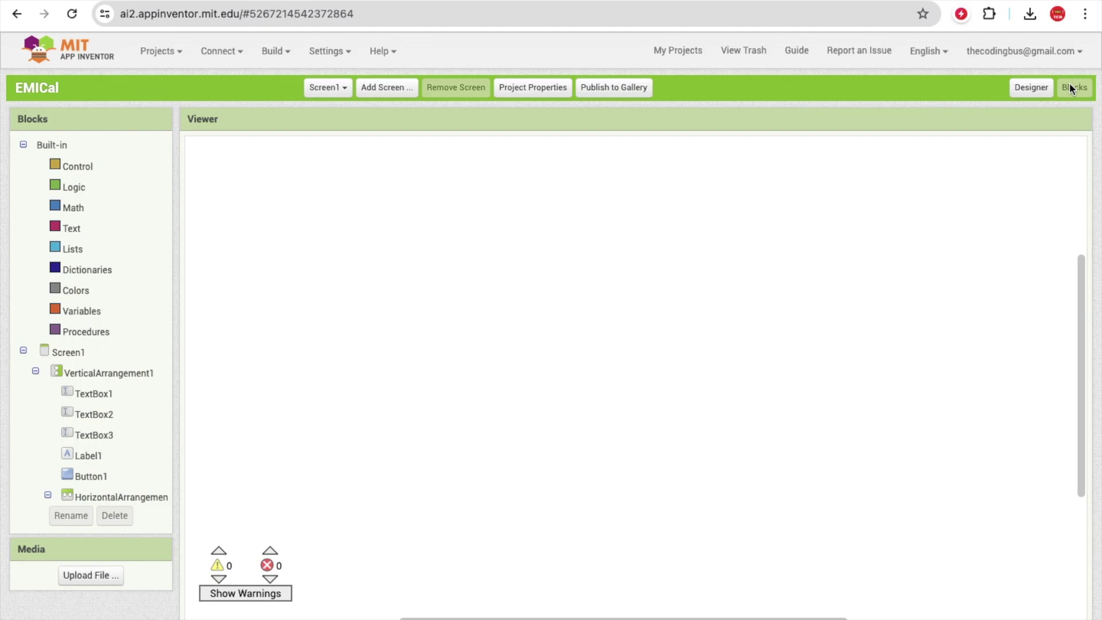
scroll(78, 430, down, 2)
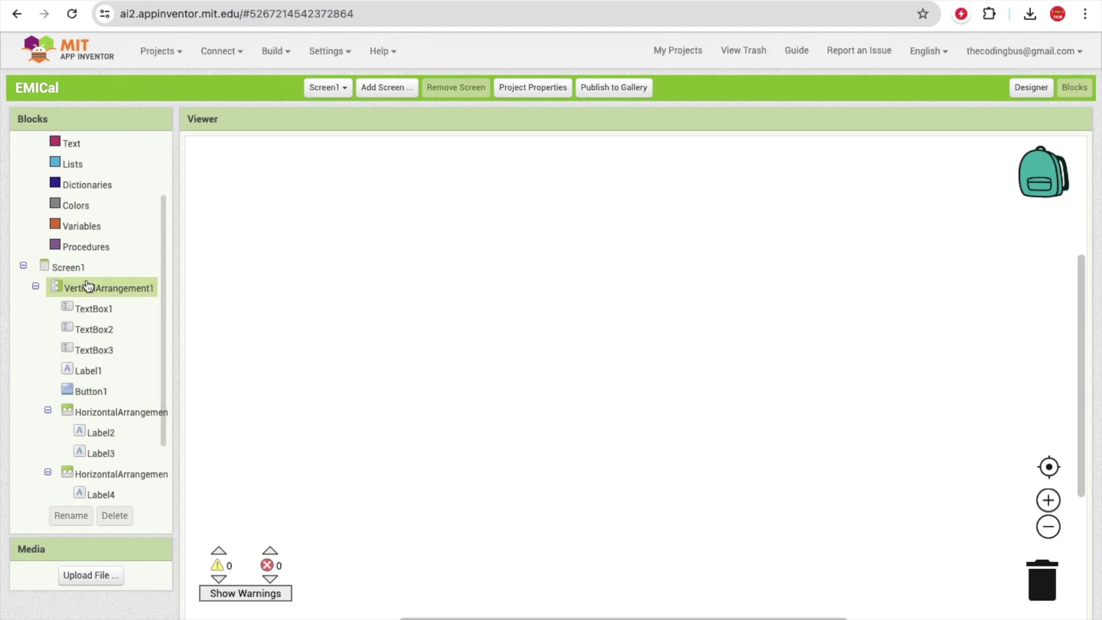
click(90, 391)
drag(232, 187, 278, 229)
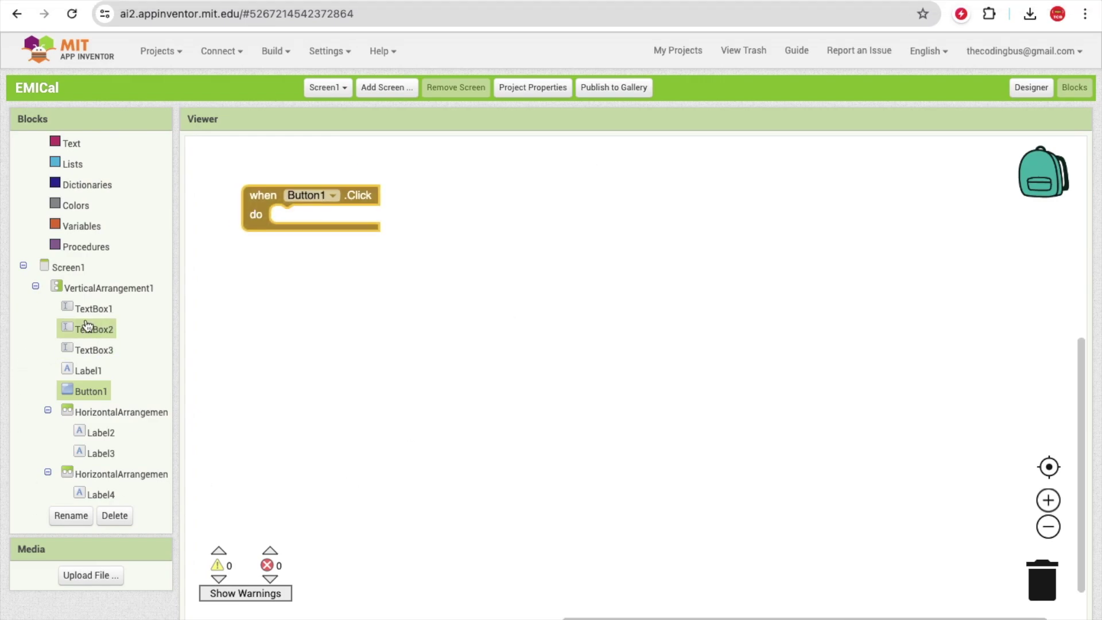
scroll(110, 462, down, 1)
click(93, 475)
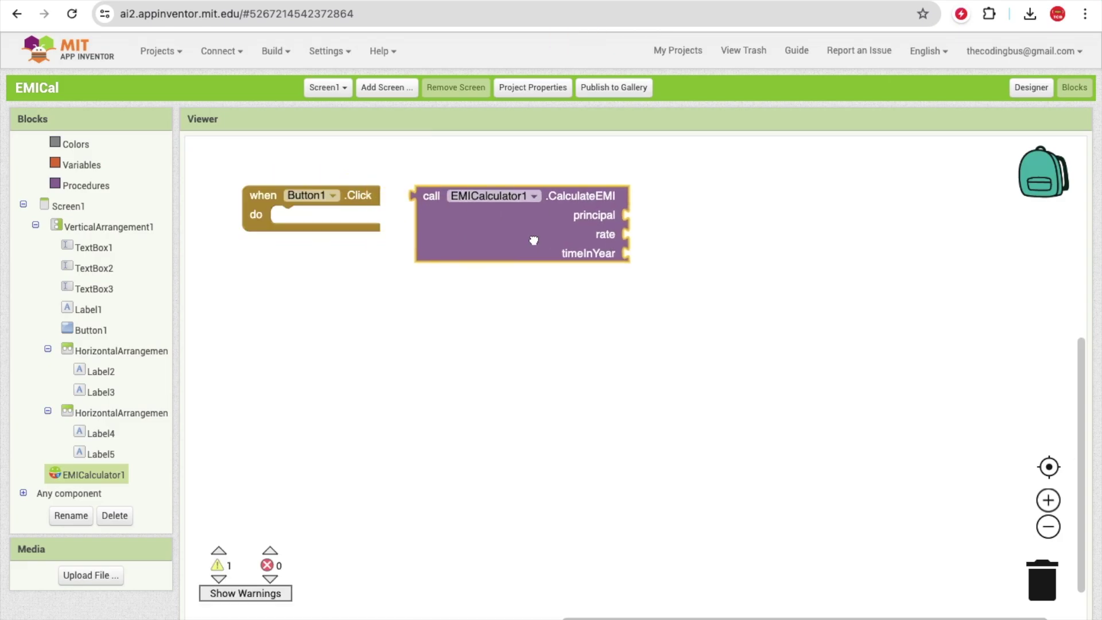
drag(316, 199, 534, 241)
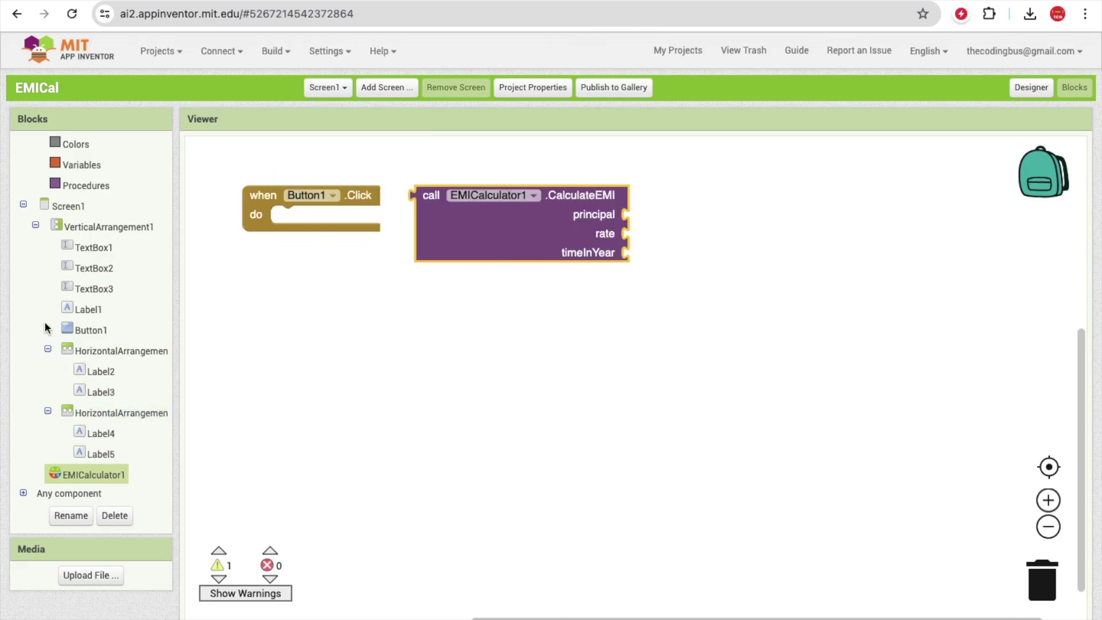
click(86, 311)
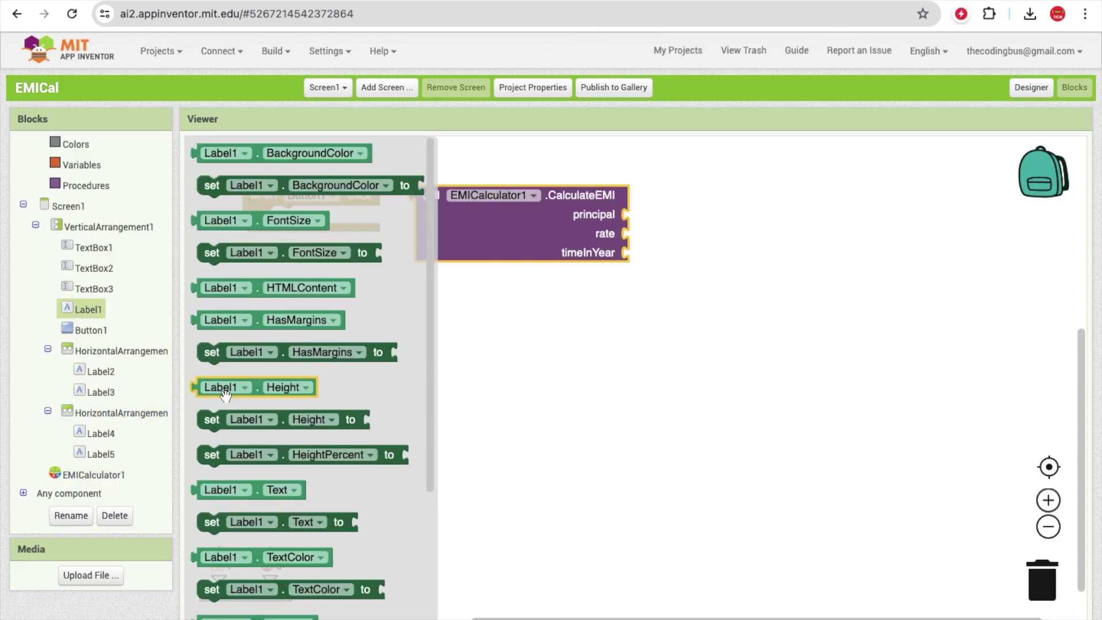
mouse_move(212, 522)
mouse_down()
mouse_move(298, 189)
mouse_move(297, 221)
mouse_up()
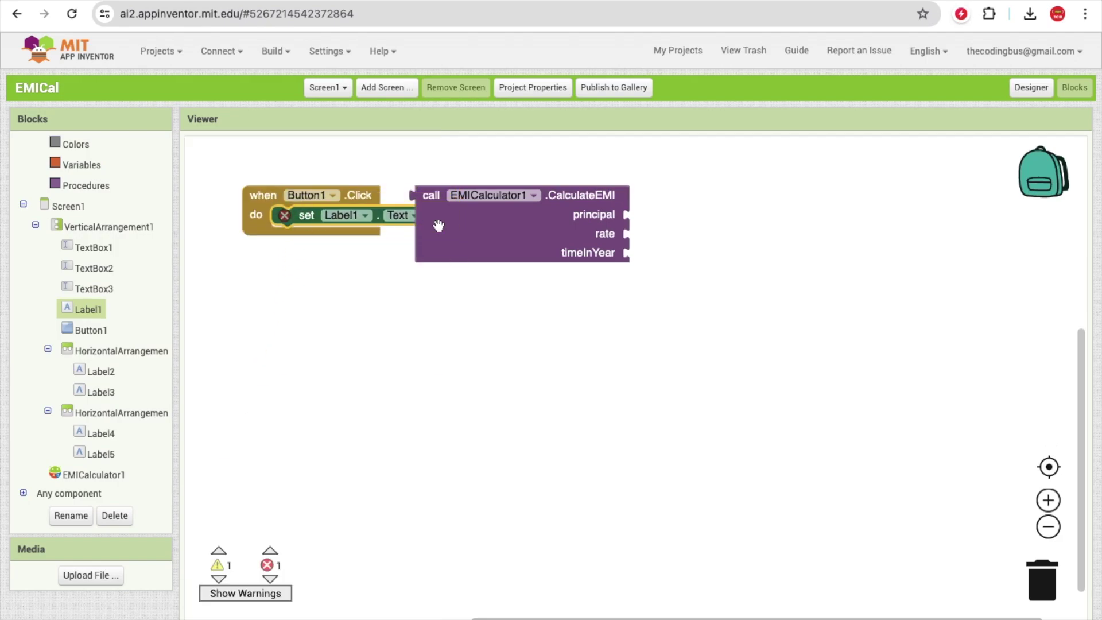
drag(468, 228, 515, 246)
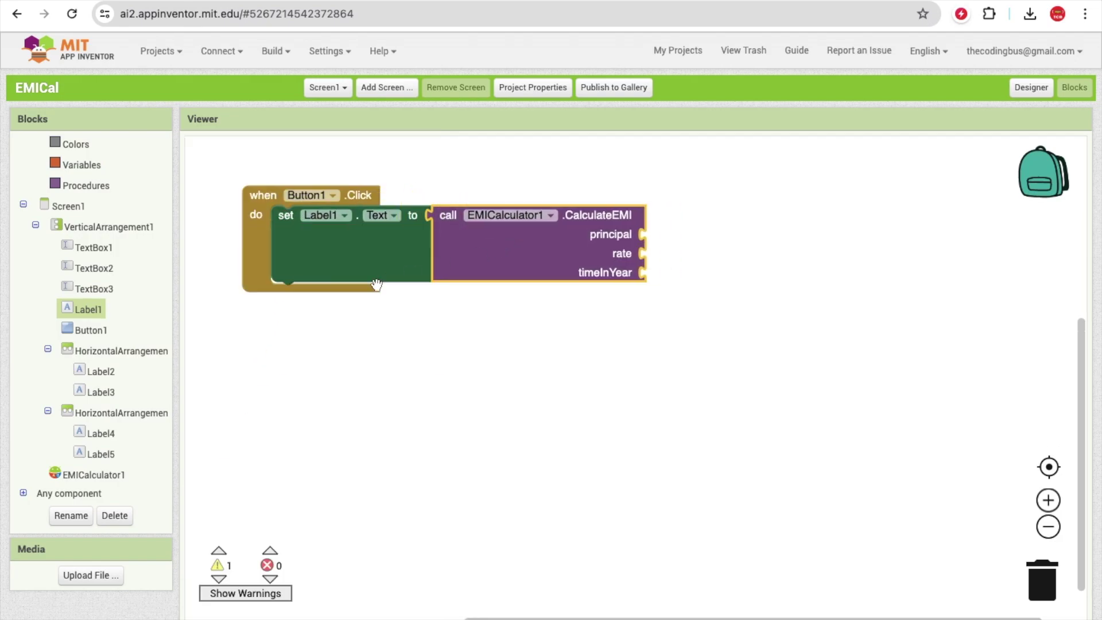
drag(403, 399, 415, 414)
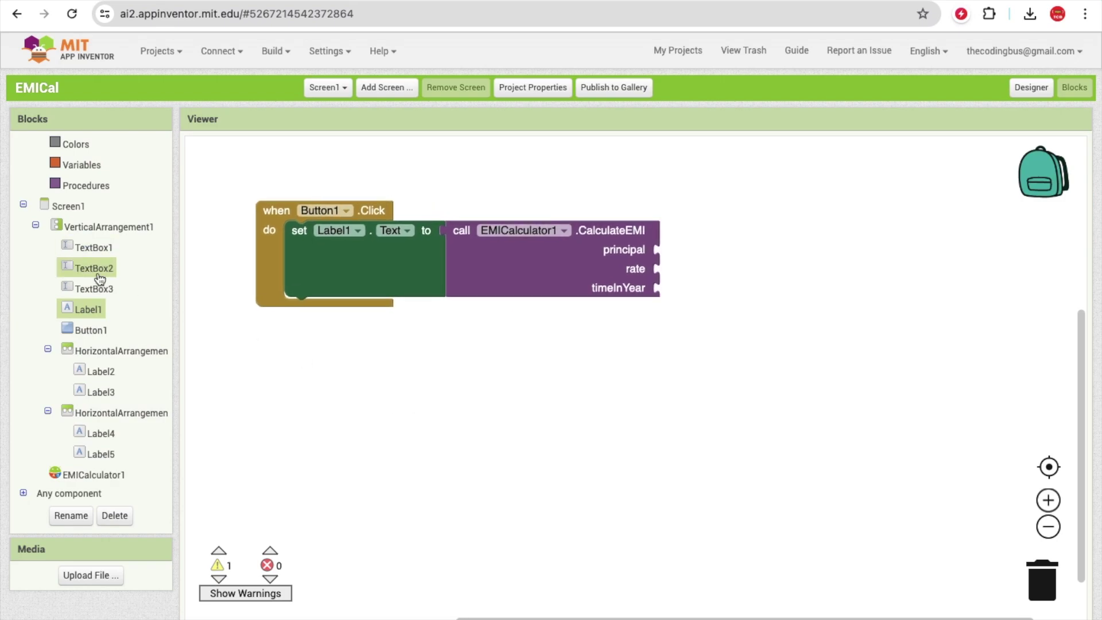
scroll(99, 278, up, 2)
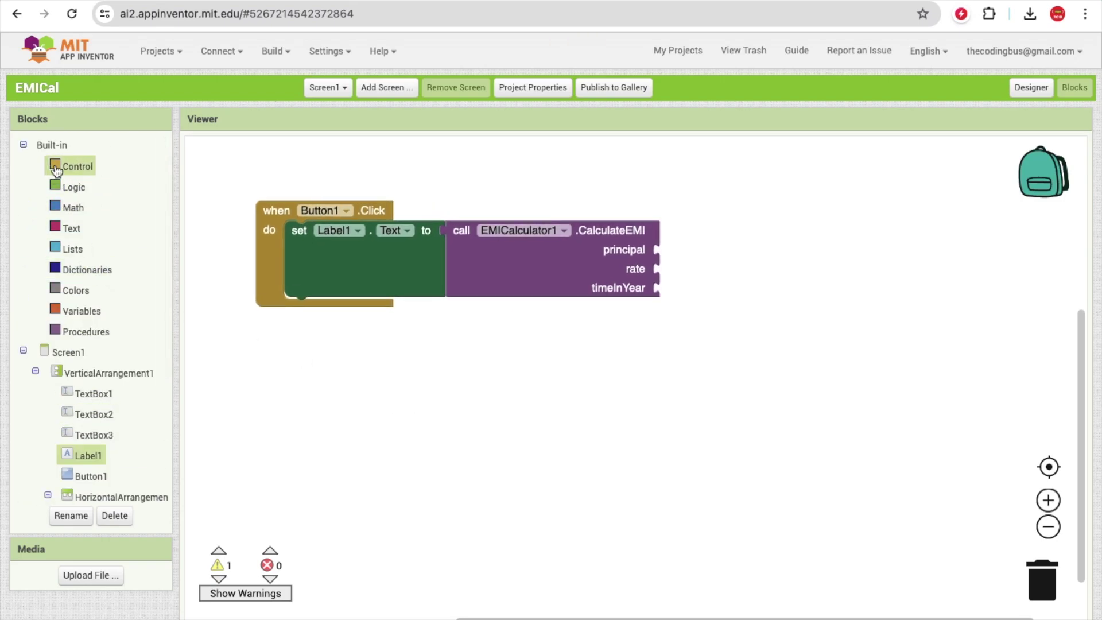
Plug TextBox1.Text into principal and a copy switched to TextBox2.Text into rate
click(86, 394)
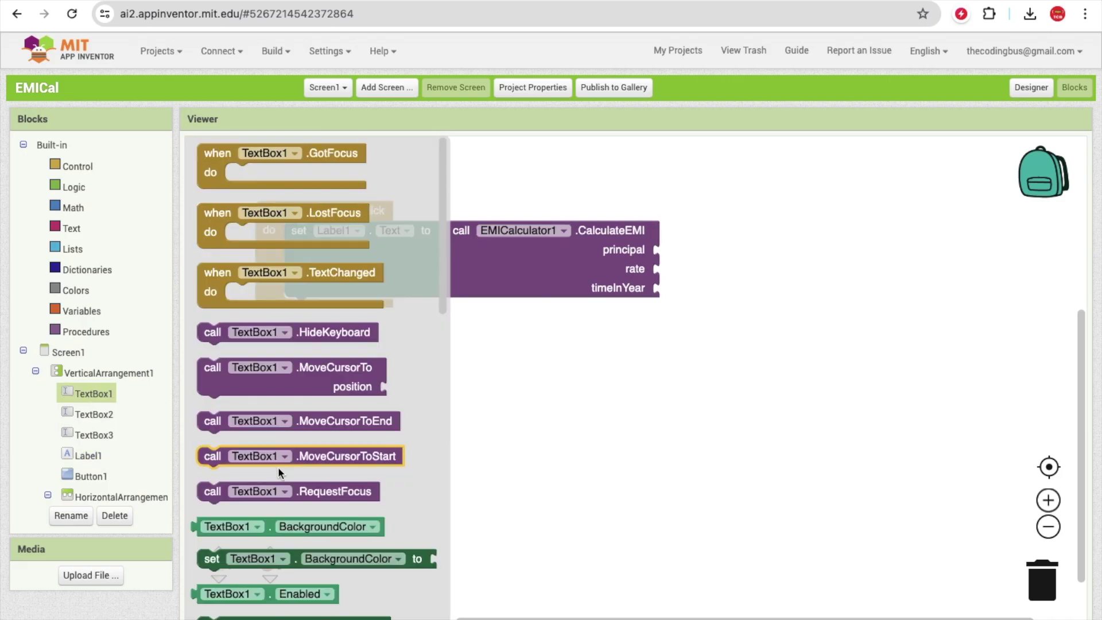
scroll(278, 467, down, 5)
drag(218, 308, 686, 253)
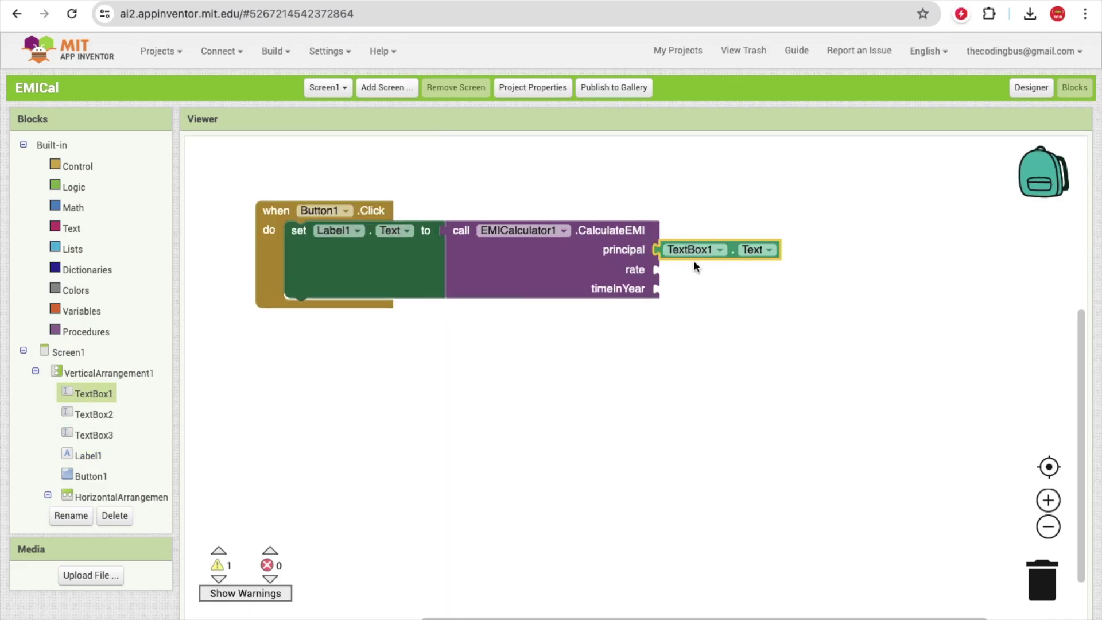
key(ctrl+c)
key(ctrl+v)
drag(686, 274, 681, 262)
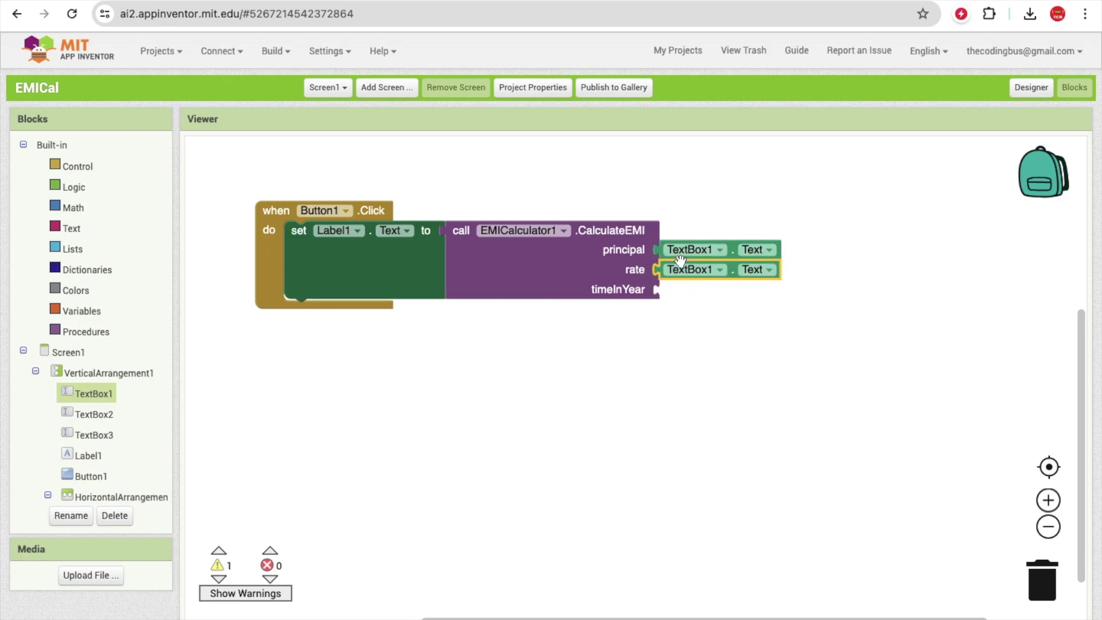
click(704, 268)
click(700, 305)
Plug a copied text block switched to TextBox3.Text into timeInYear
key(ctrl+c)
key(ctrl+v)
drag(699, 300, 691, 294)
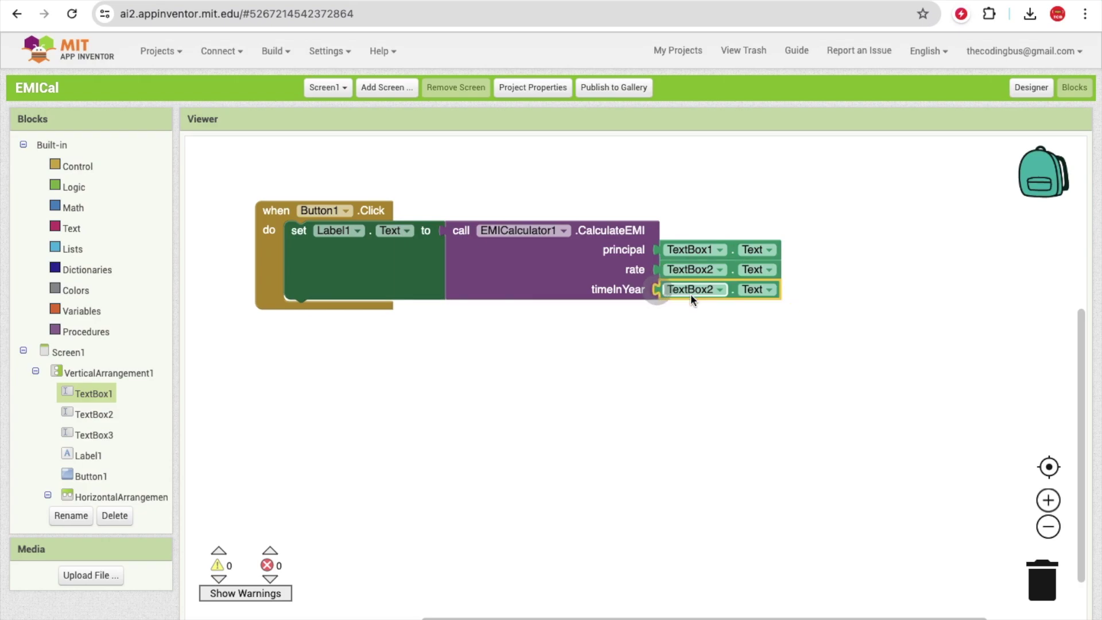
click(707, 291)
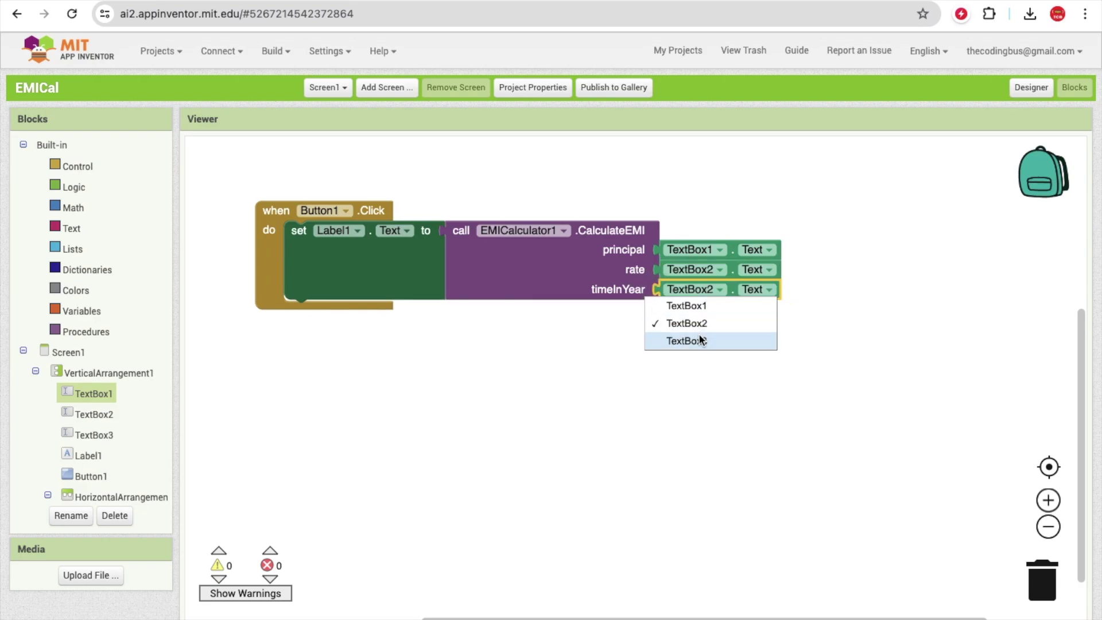
click(700, 340)
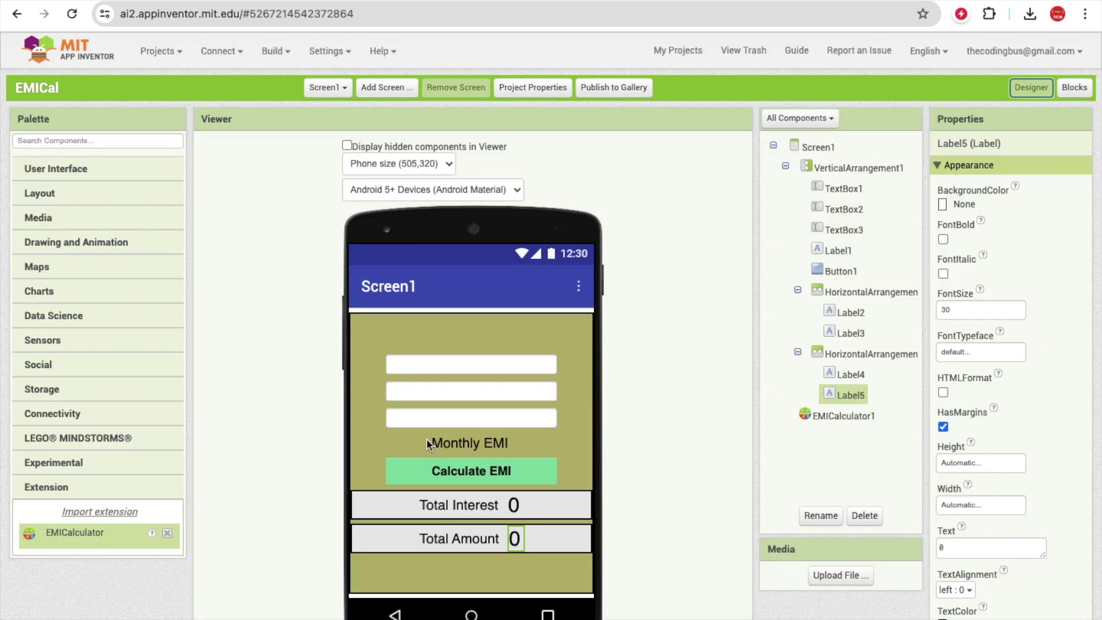
scroll(431, 438, down, 1)
Check Label3, Label4 and Label5 on the phone preview to find the totals labels
click(513, 421)
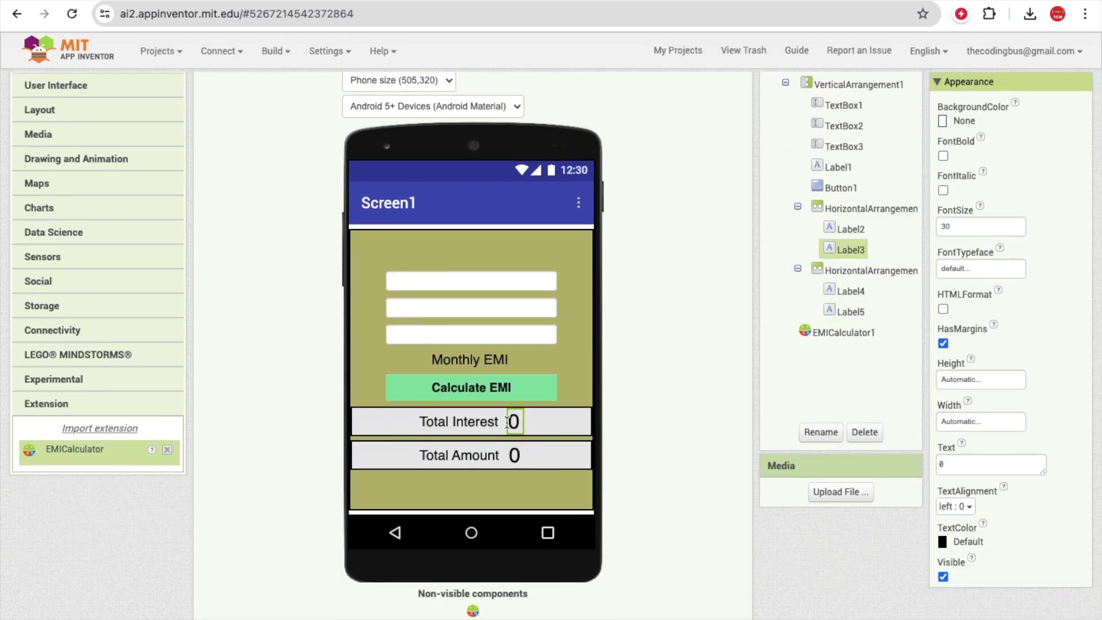
click(462, 452)
click(512, 456)
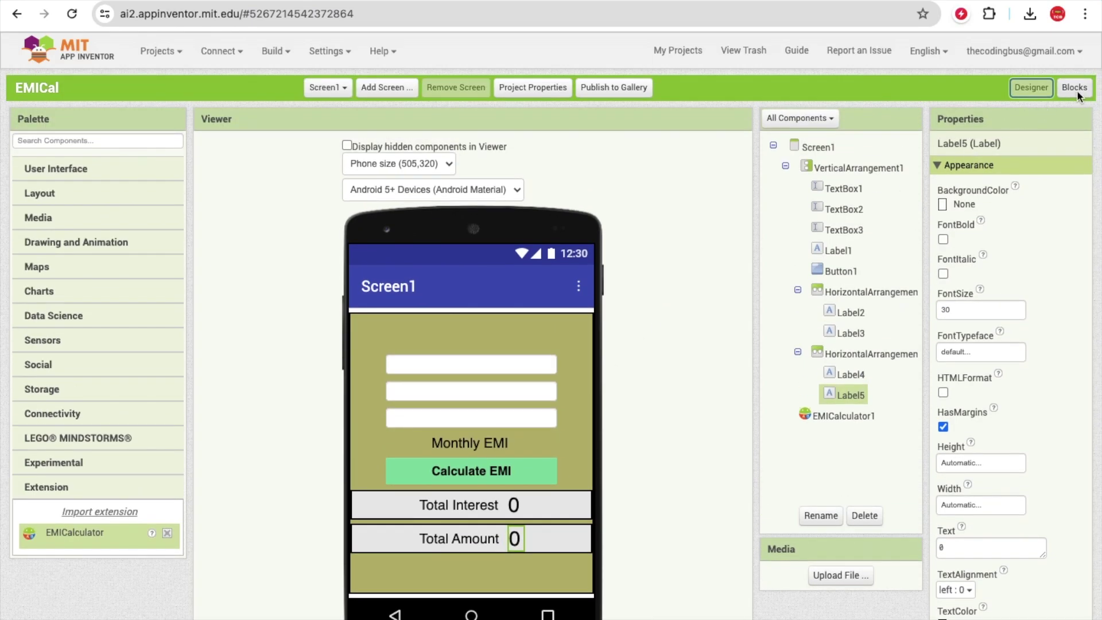
Add a set Label3.Text block to Button1.Click whose value is a multiplication starting with Label1.Text
click(1075, 88)
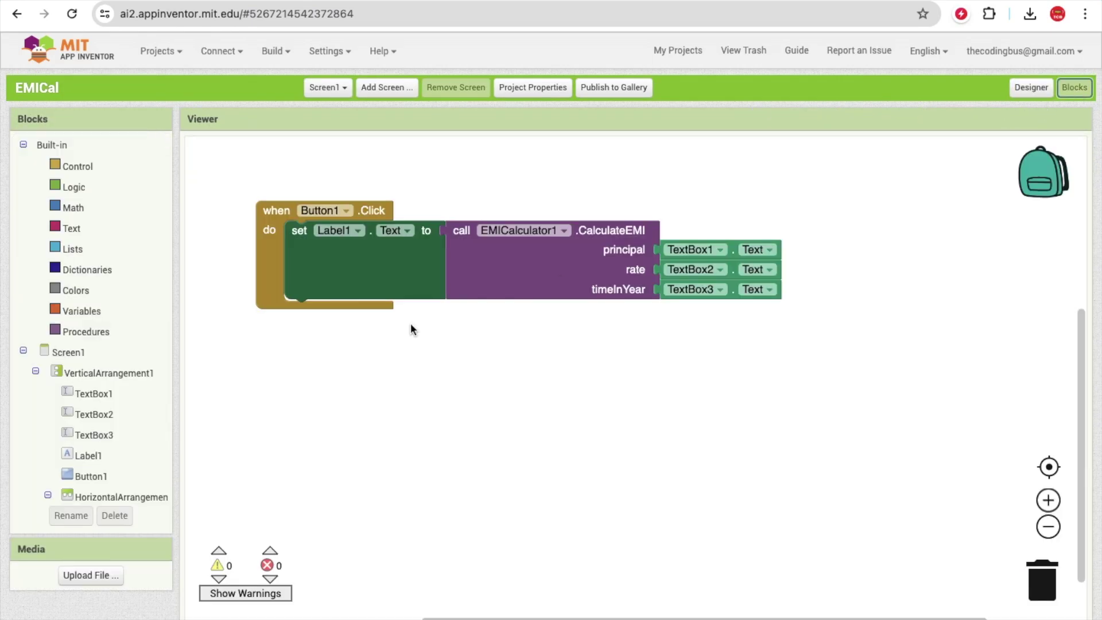
scroll(130, 419, down, 2)
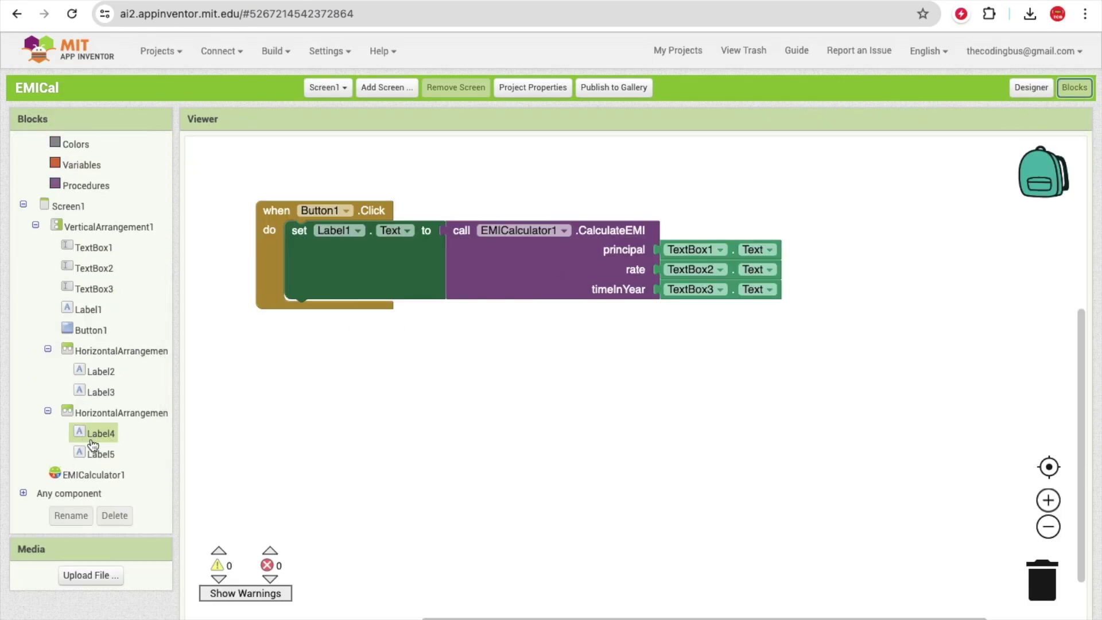
click(93, 456)
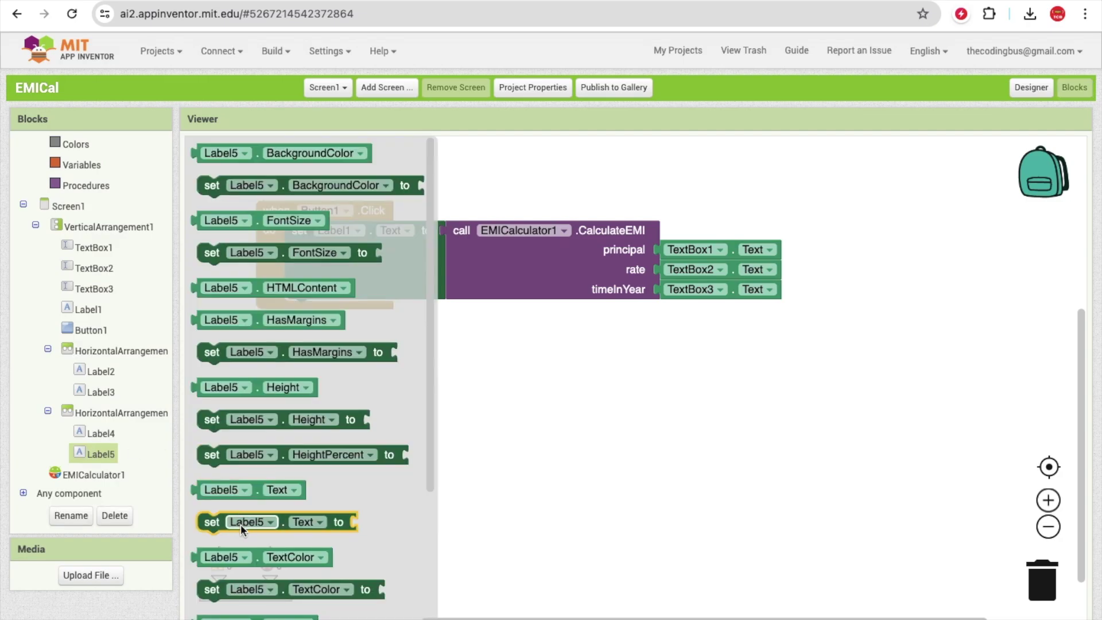
drag(241, 527, 326, 317)
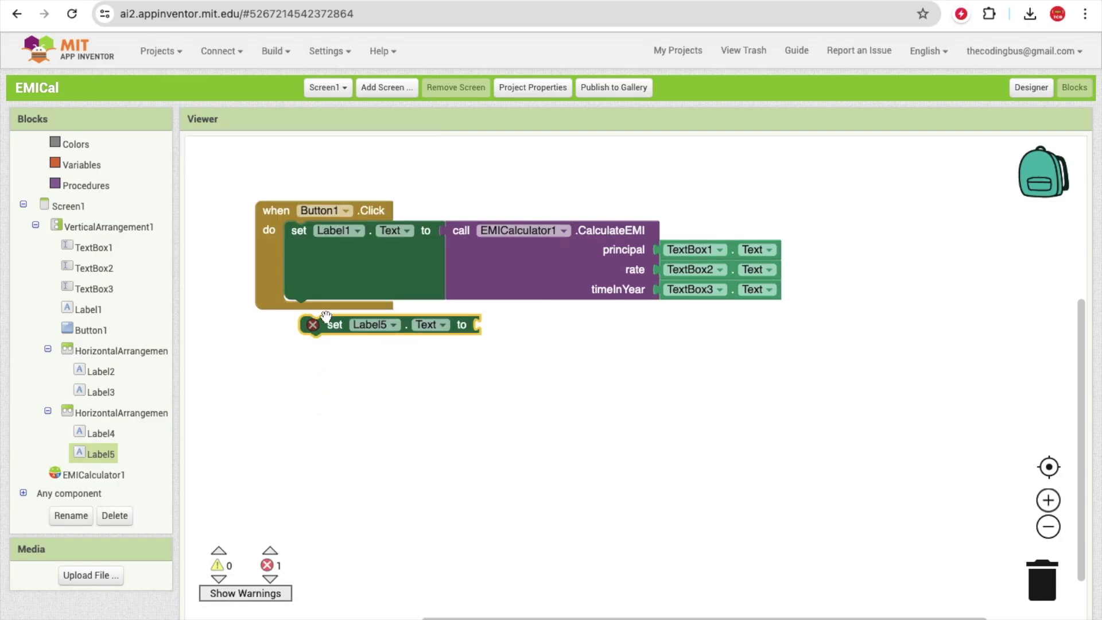
drag(325, 318, 321, 312)
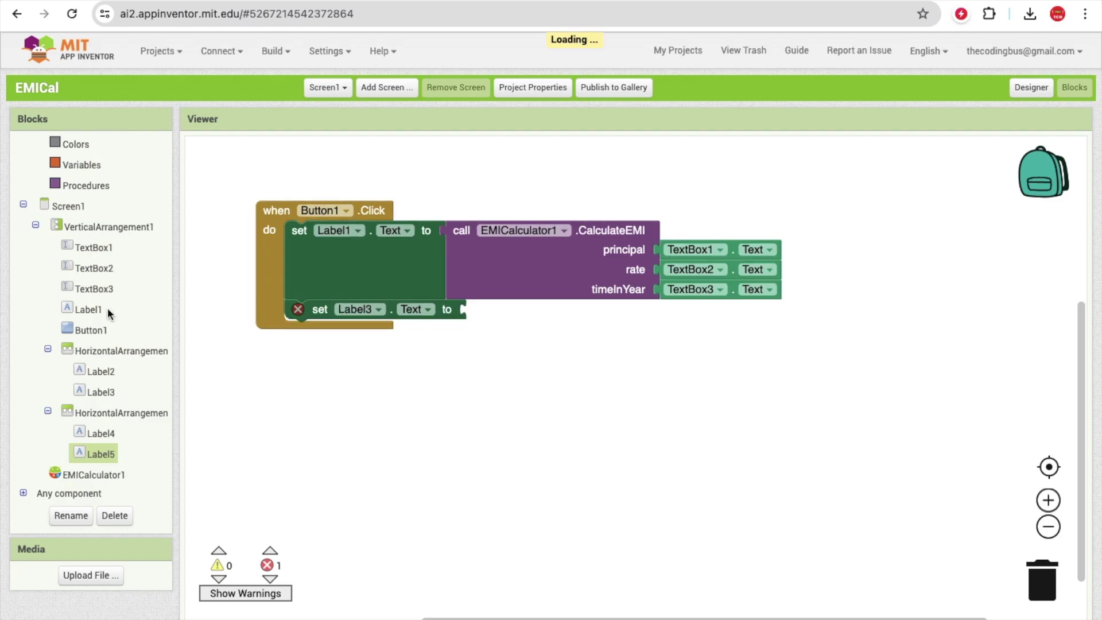
scroll(68, 207, up, 3)
click(74, 209)
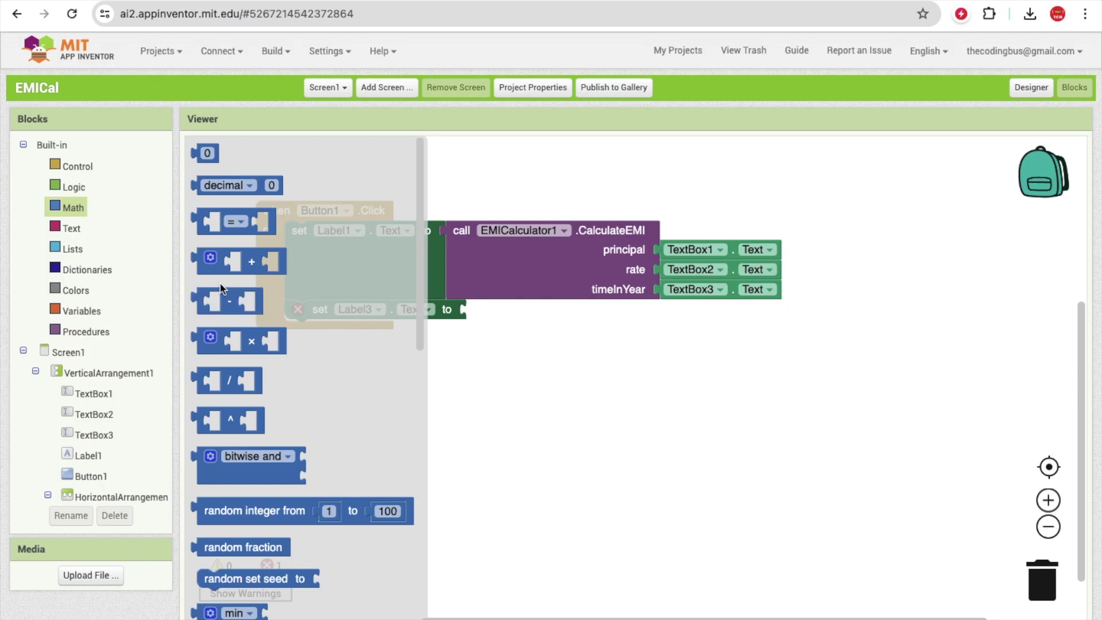
drag(241, 340, 531, 317)
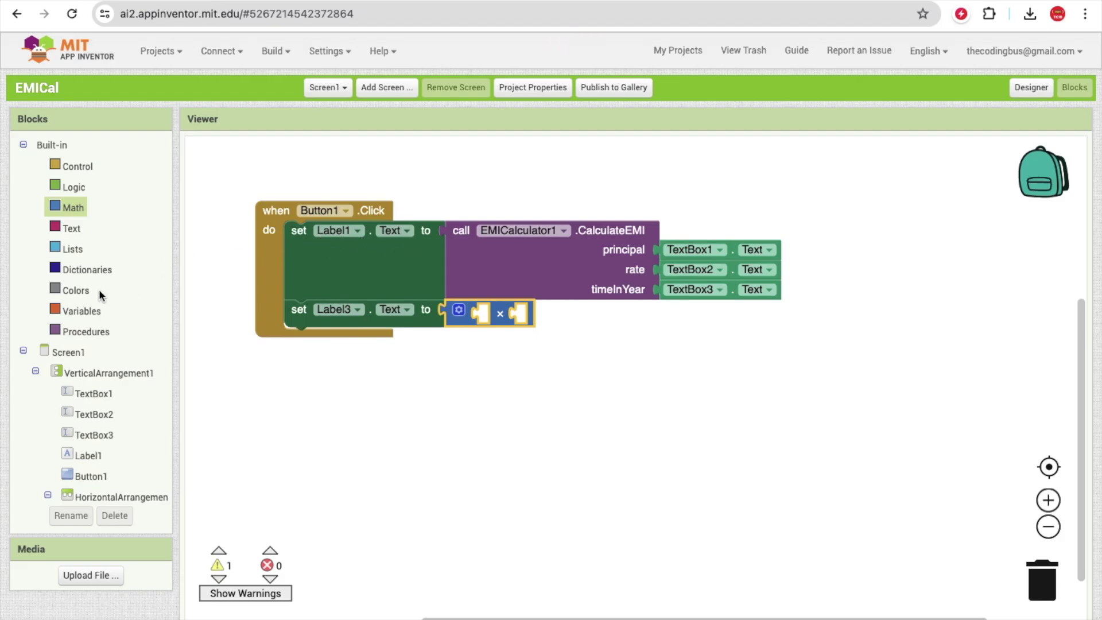
scroll(95, 433, down, 1)
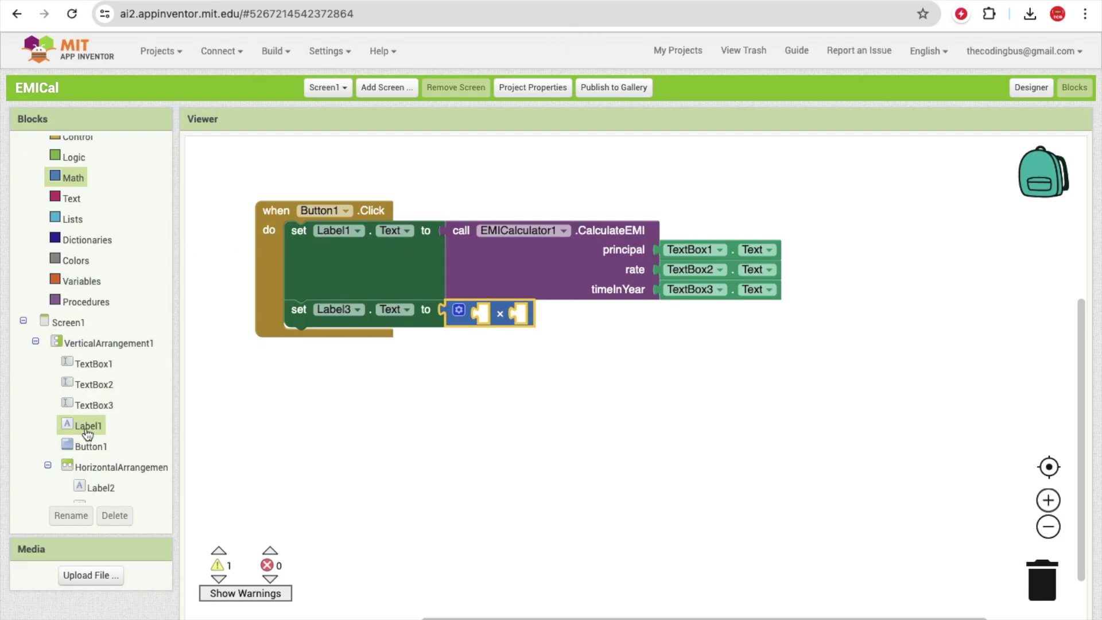
click(86, 428)
drag(222, 496, 508, 317)
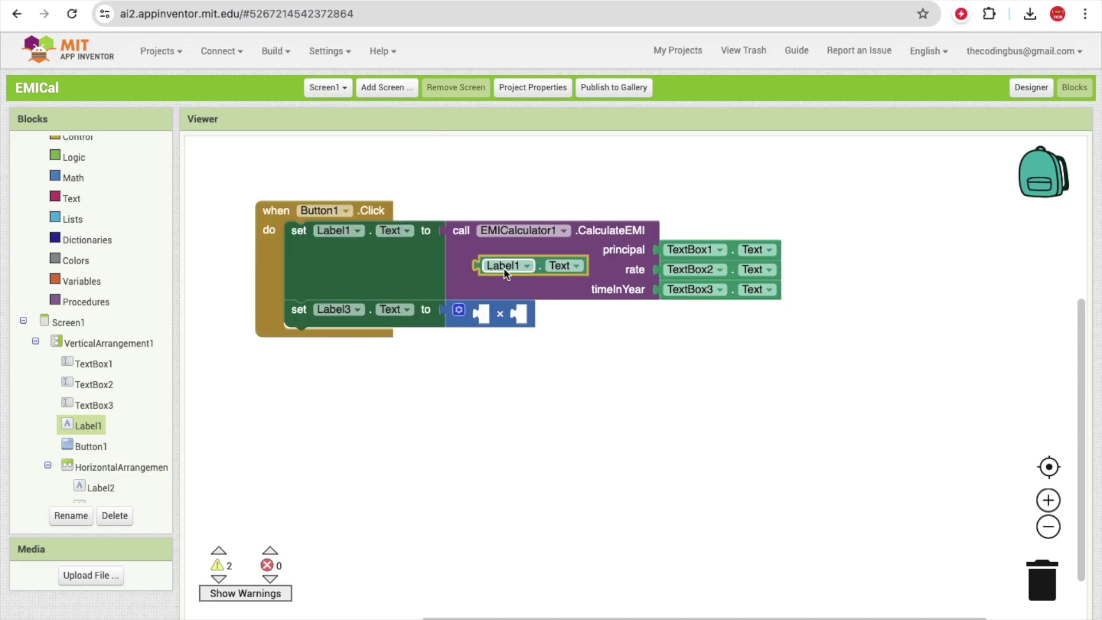
click(459, 340)
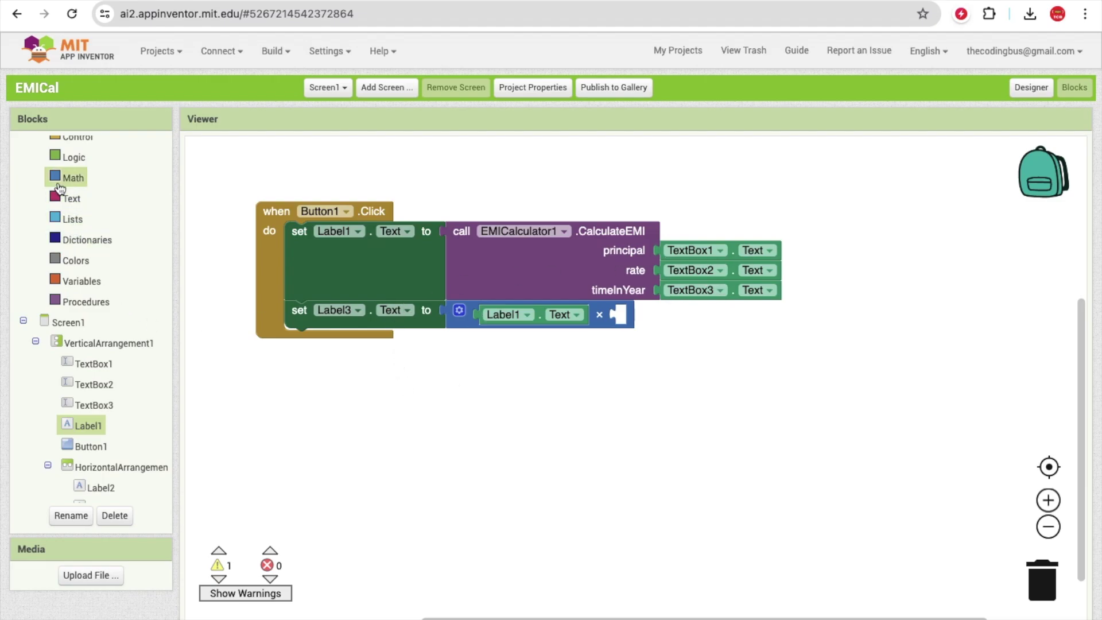
scroll(59, 189, up, 1)
Make the second operand a multiplication of a copied TextBox3.Text and the number 12
click(69, 208)
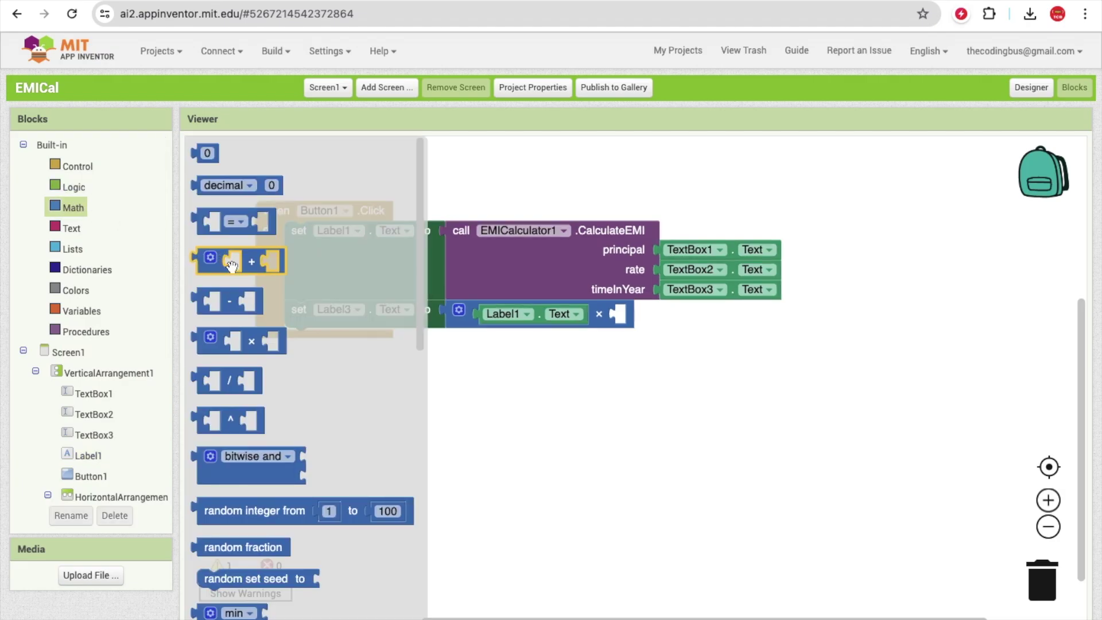
drag(251, 342, 665, 320)
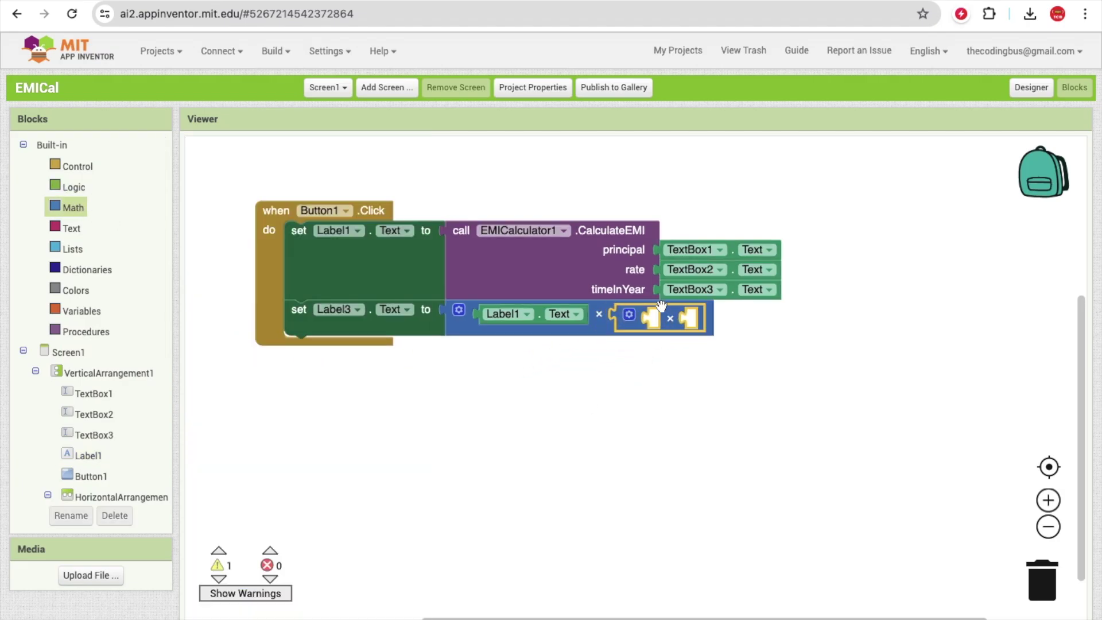
click(660, 290)
key(ctrl+c)
key(ctrl+v)
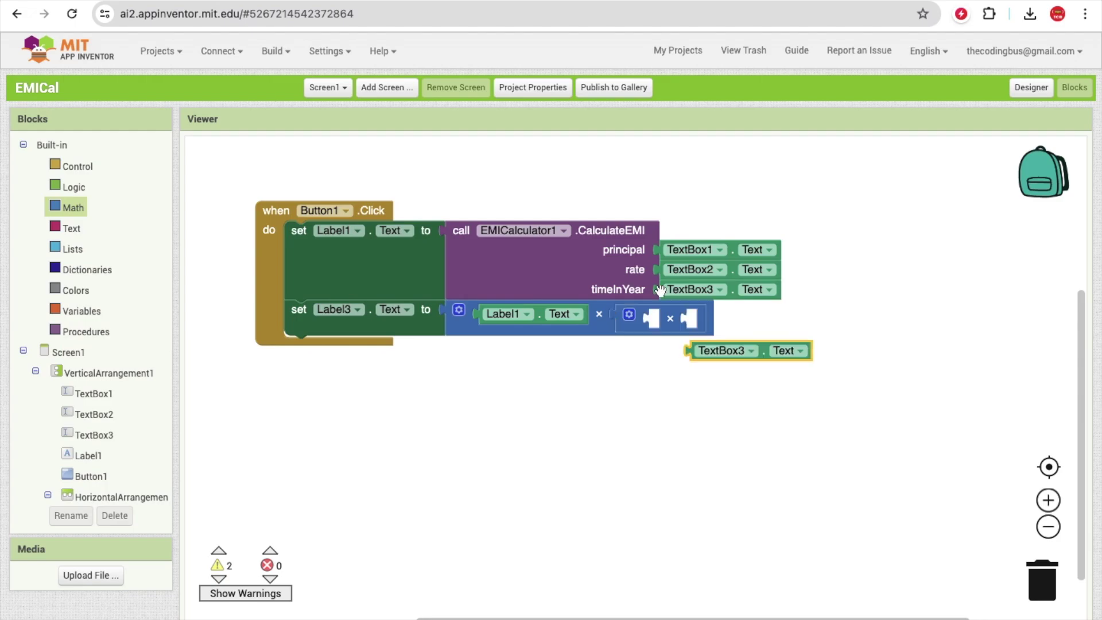
drag(685, 341, 670, 326)
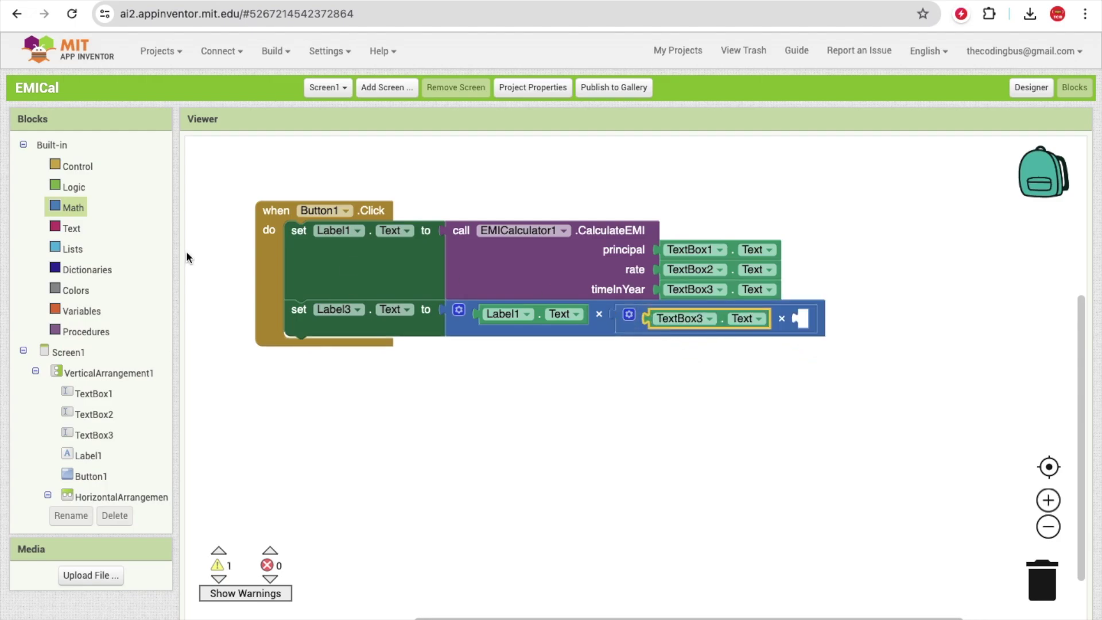
click(71, 213)
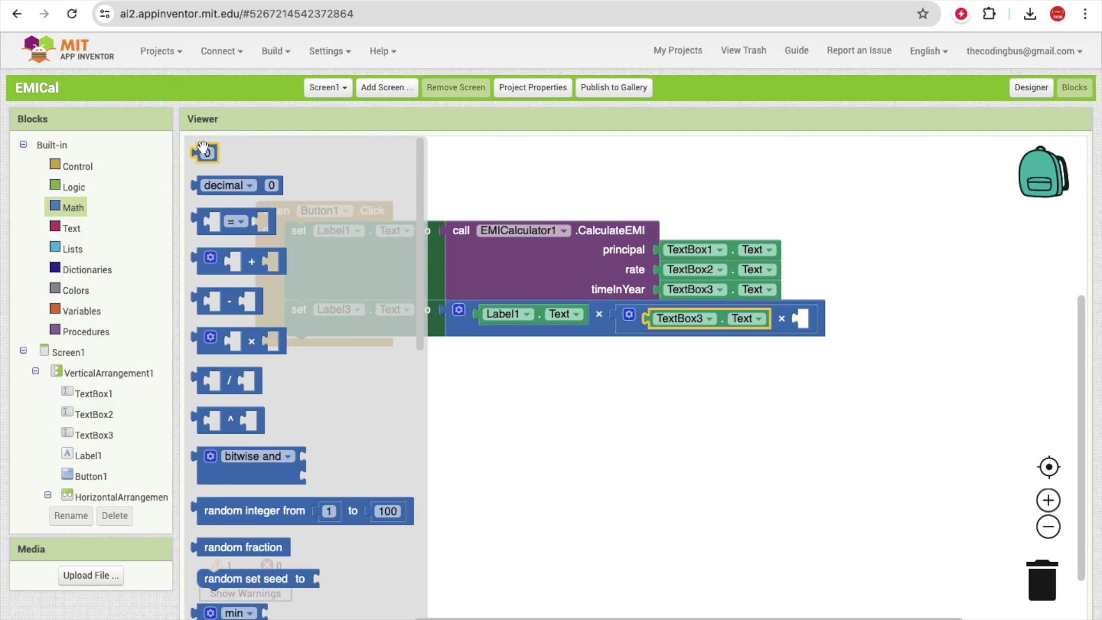
drag(206, 152, 810, 312)
click(808, 317)
text(12)
click(681, 388)
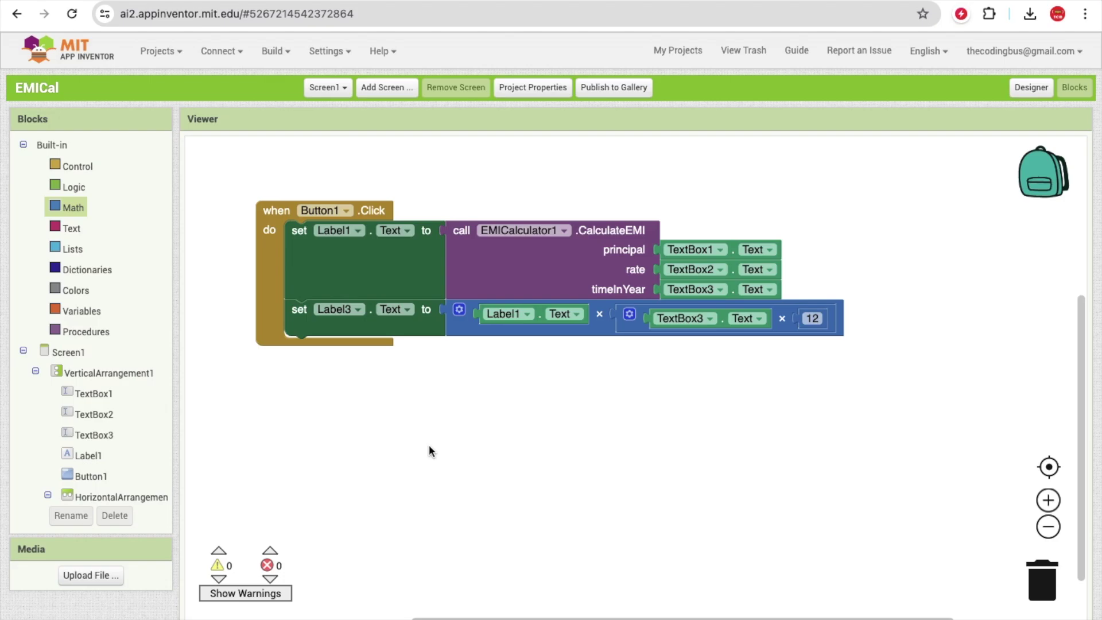
scroll(112, 414, down, 2)
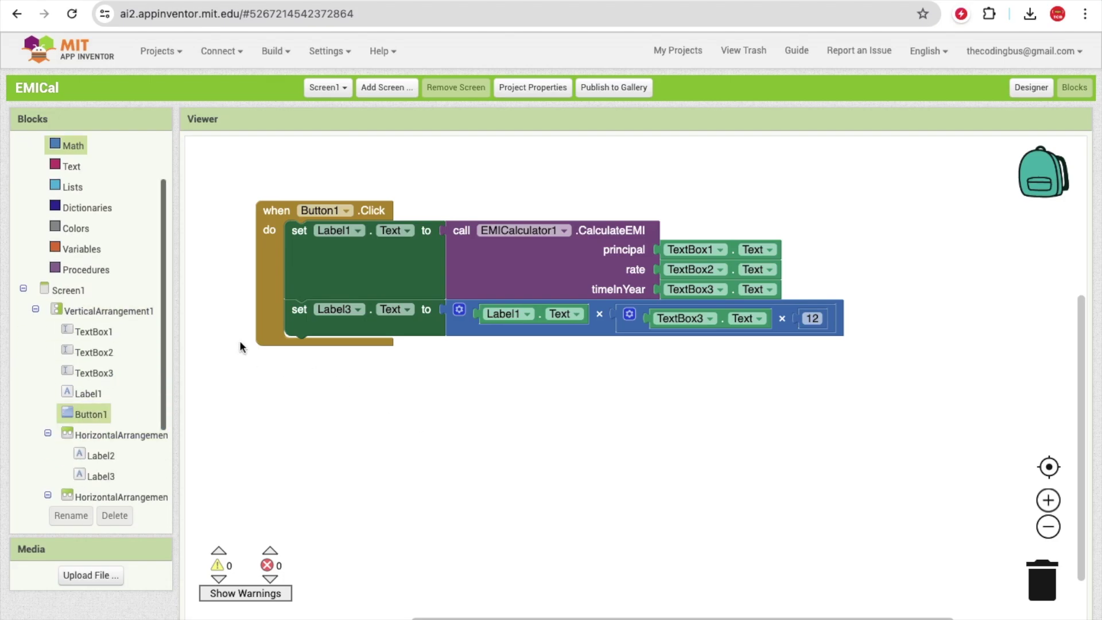
Check the Total Interest label, then add an empty set Label3.Text under the second setter
click(1024, 90)
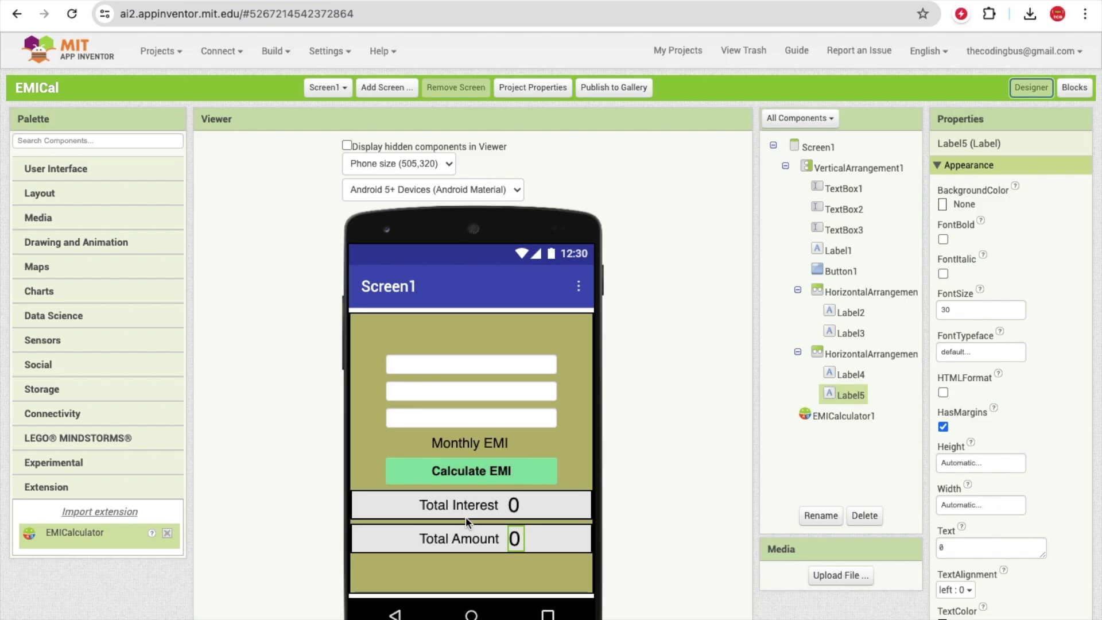
click(480, 507)
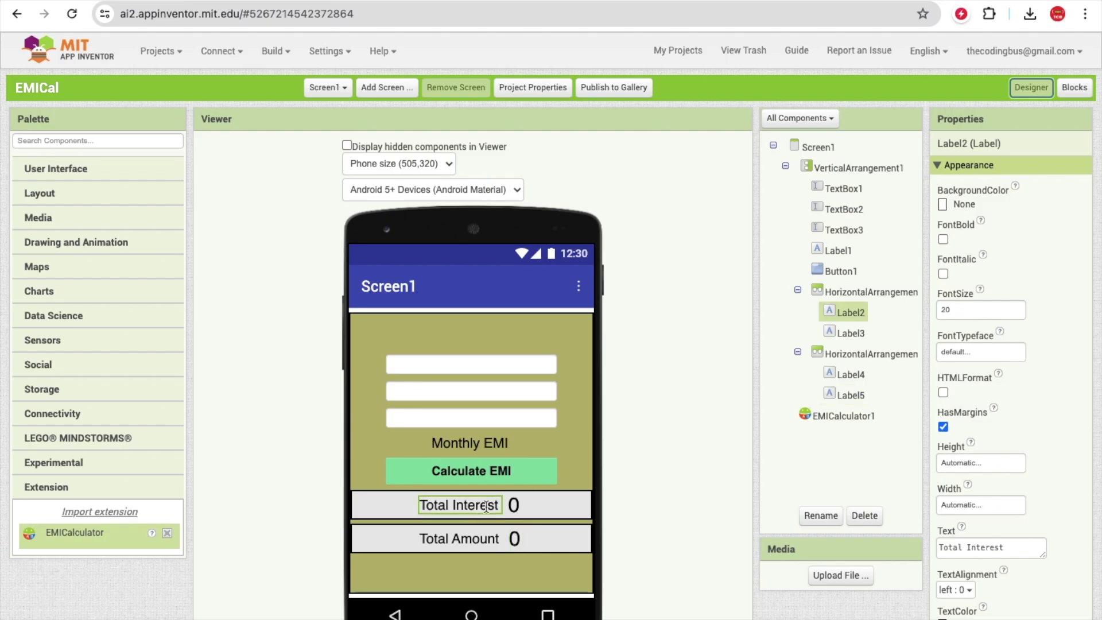
click(512, 505)
click(1076, 89)
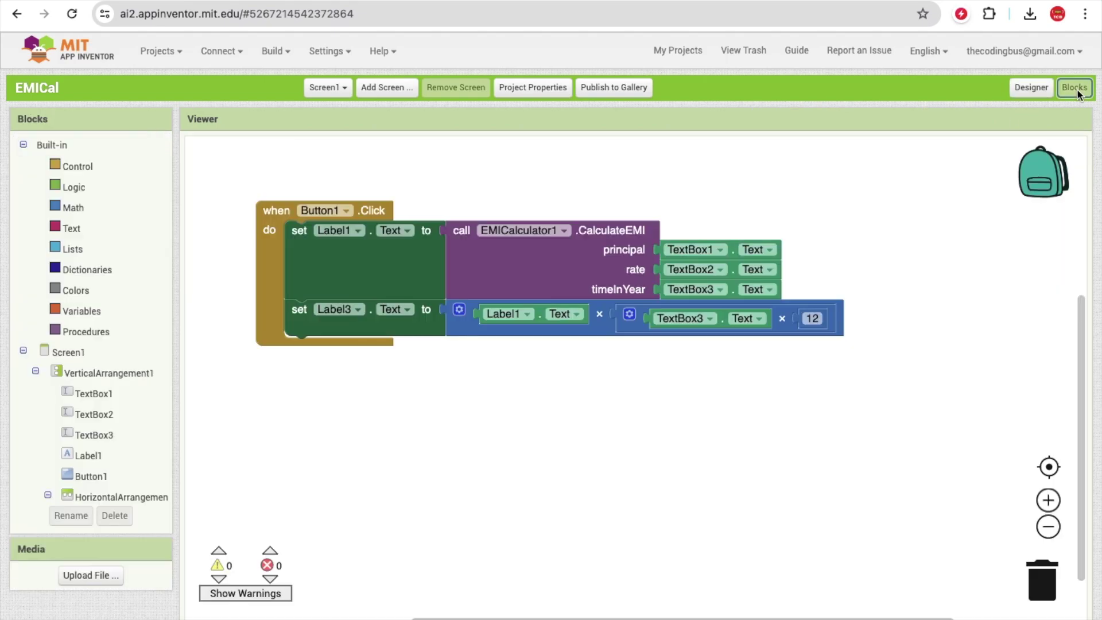
scroll(84, 448, down, 3)
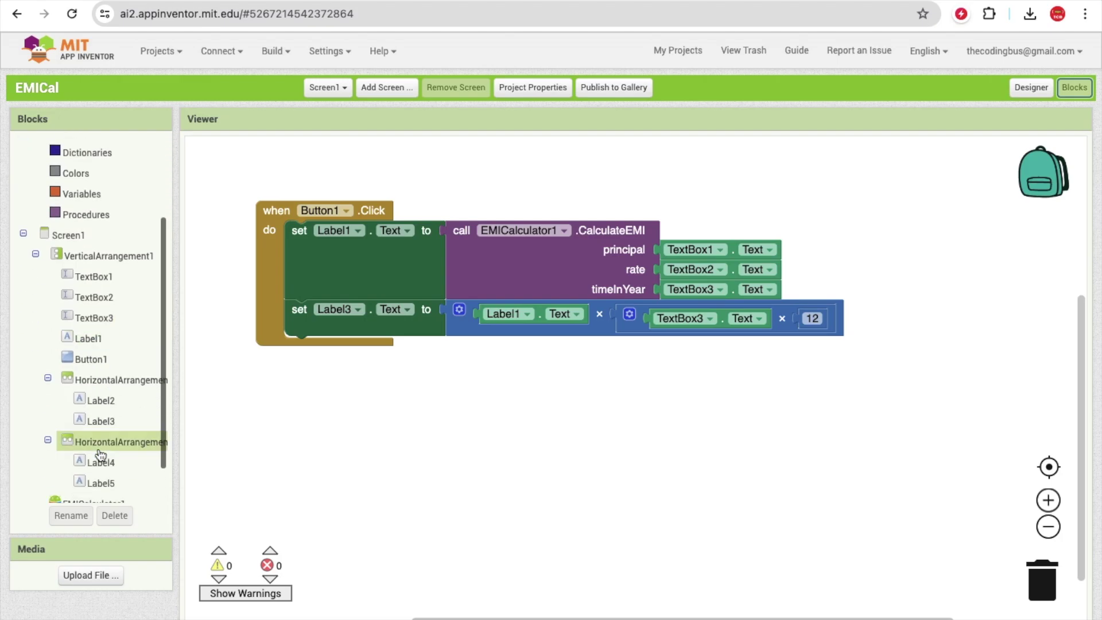
click(81, 422)
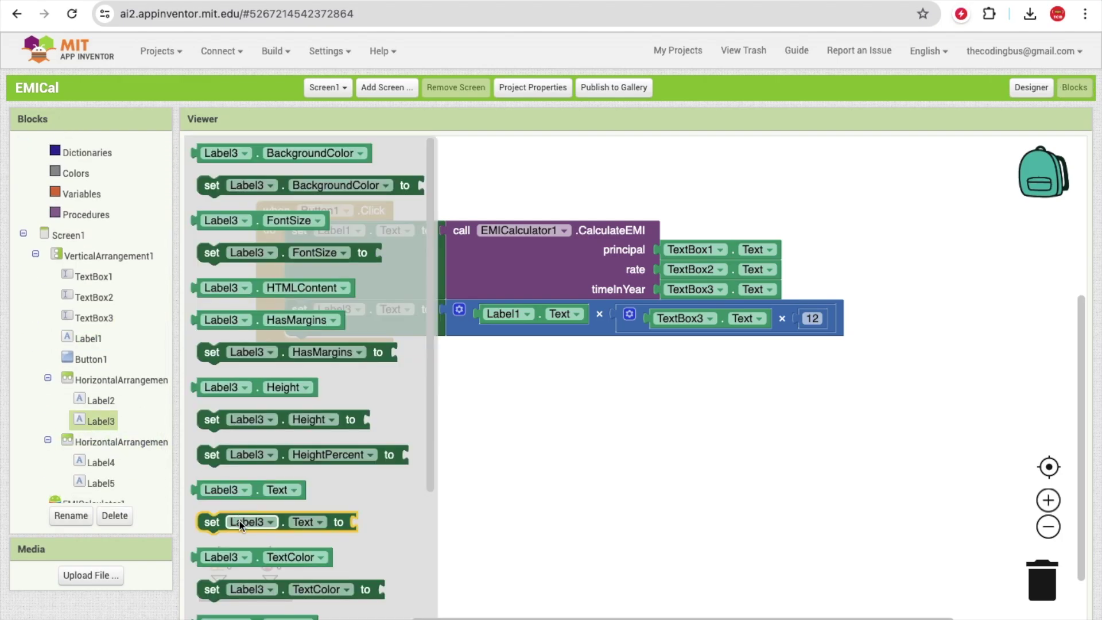
drag(239, 519, 327, 356)
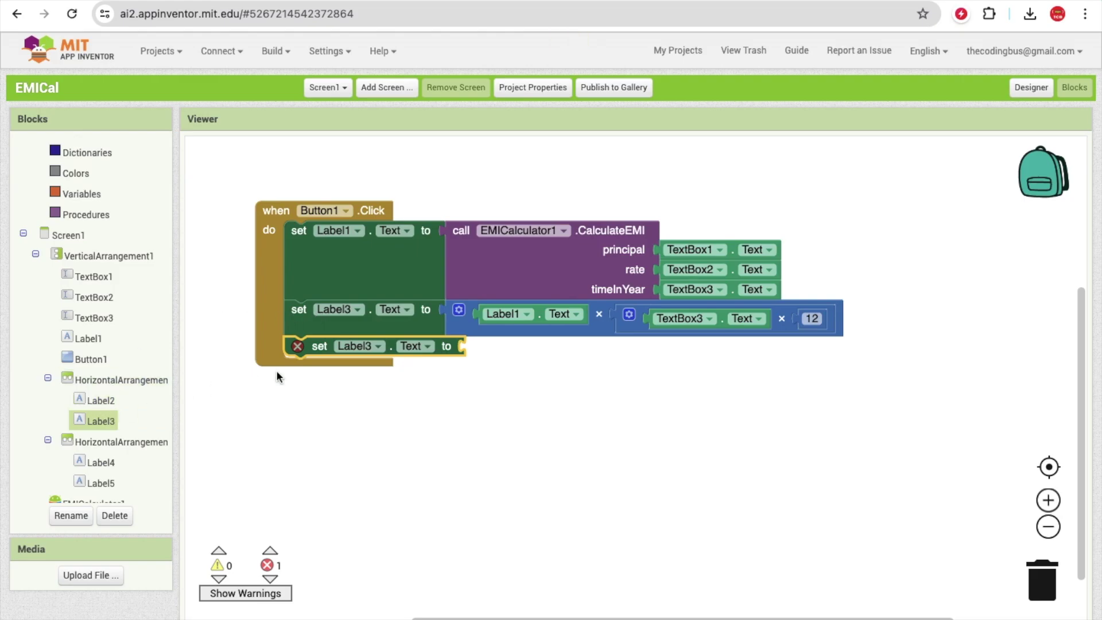
Check in the Designer which label holds the Total Amount value, then return to Blocks
click(1031, 88)
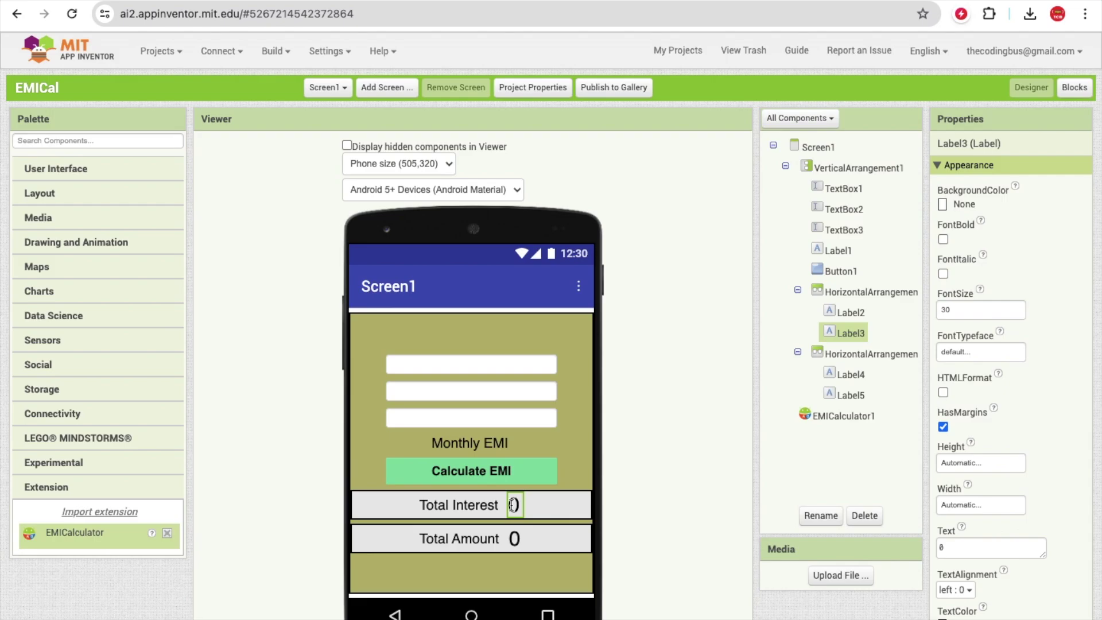
click(511, 539)
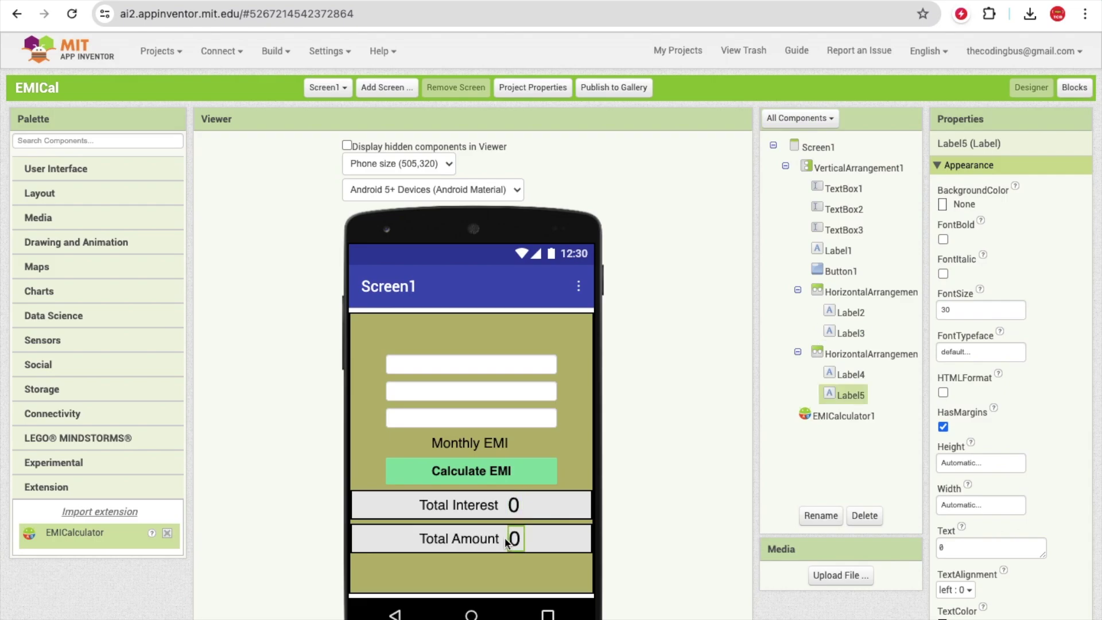
click(1073, 89)
Retarget the second setter to Label5, keep Label3 on the third, and give it a subtraction
click(351, 310)
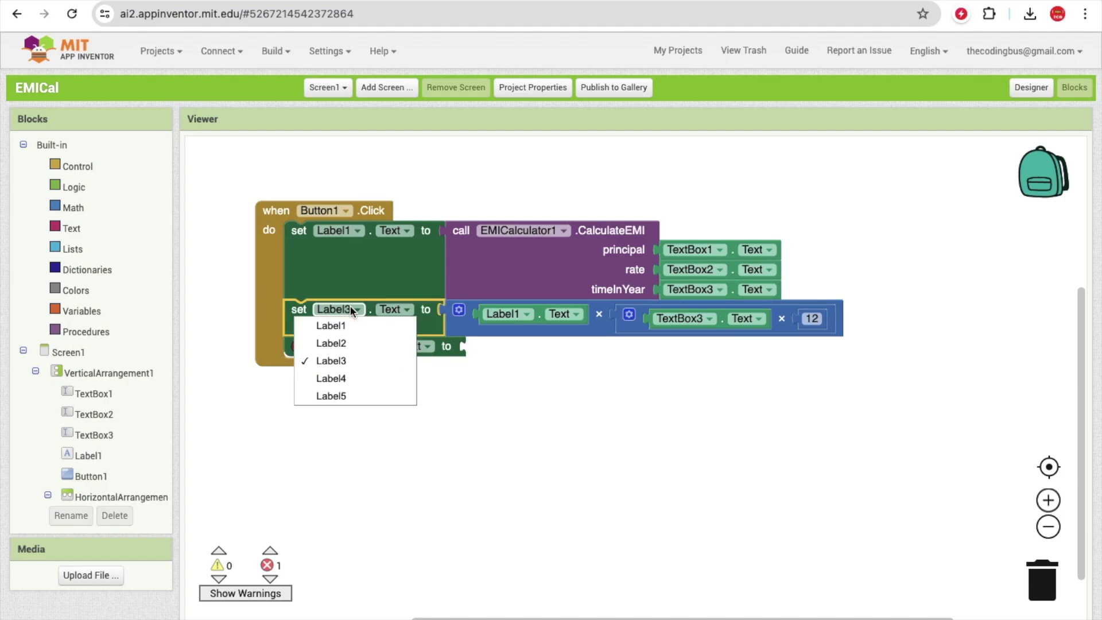
click(339, 396)
click(354, 346)
click(369, 398)
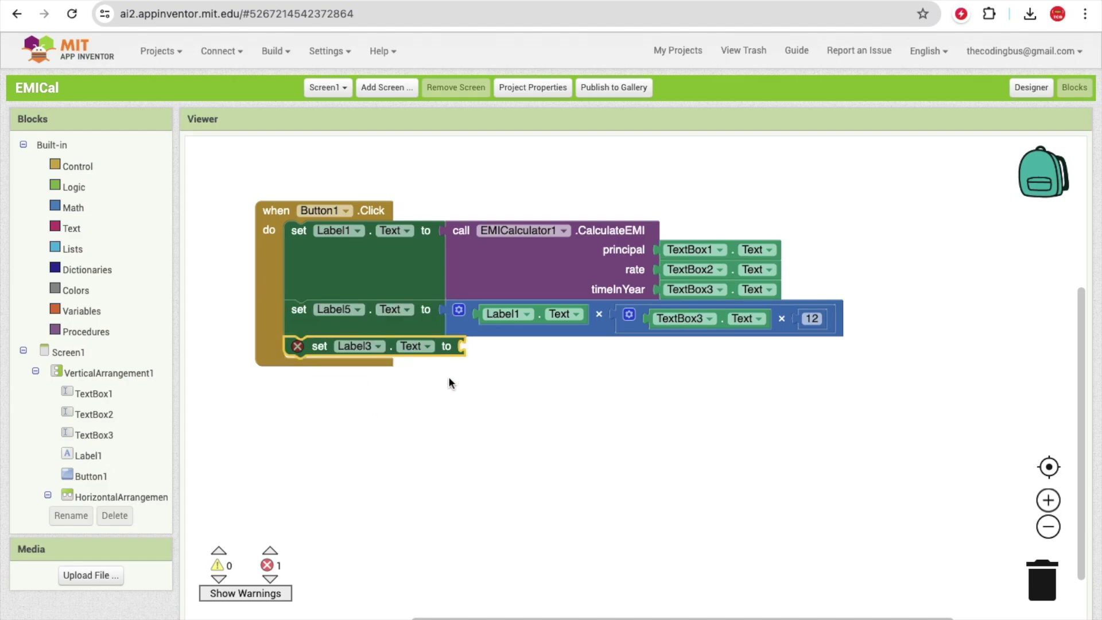
click(73, 207)
drag(297, 319, 482, 349)
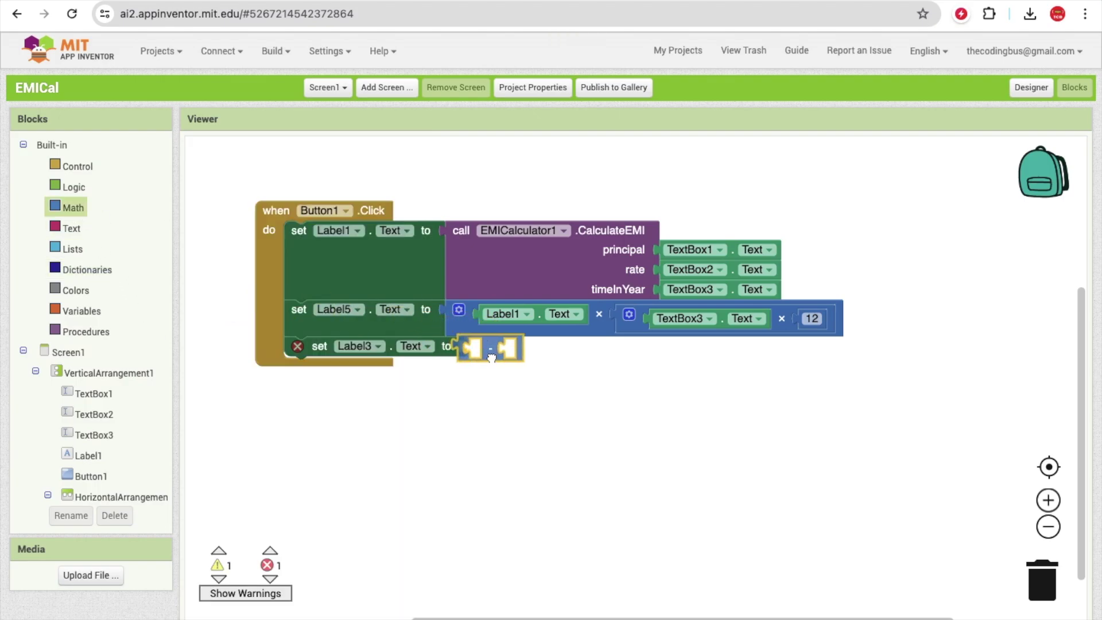
scroll(113, 428, down, 3)
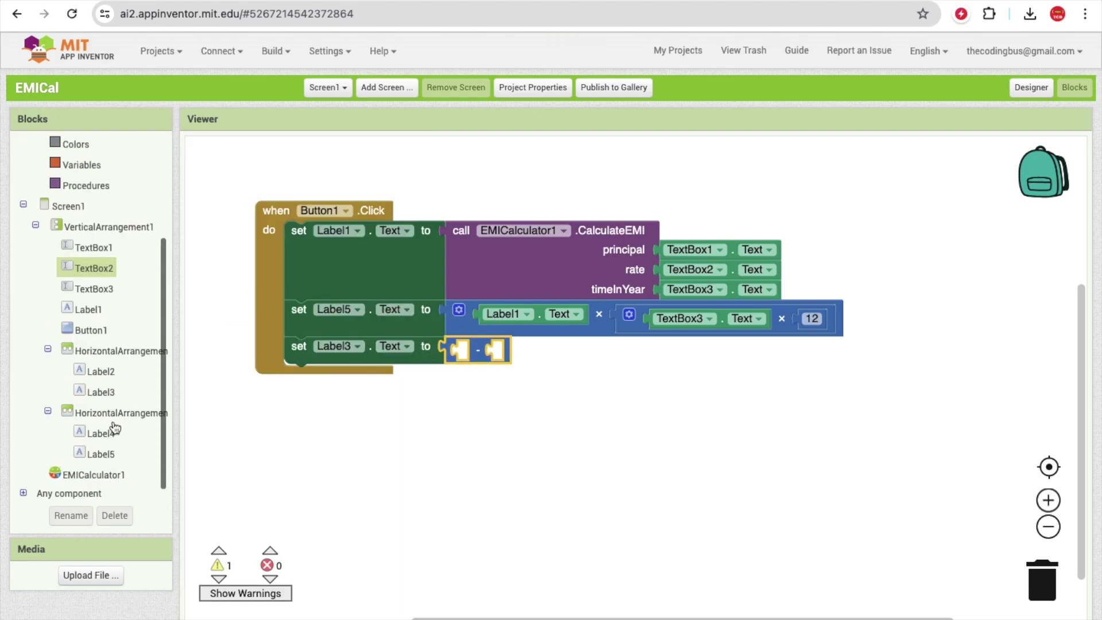
Fill the subtraction with Label5.Text minus a copied TextBox1.Text
click(101, 454)
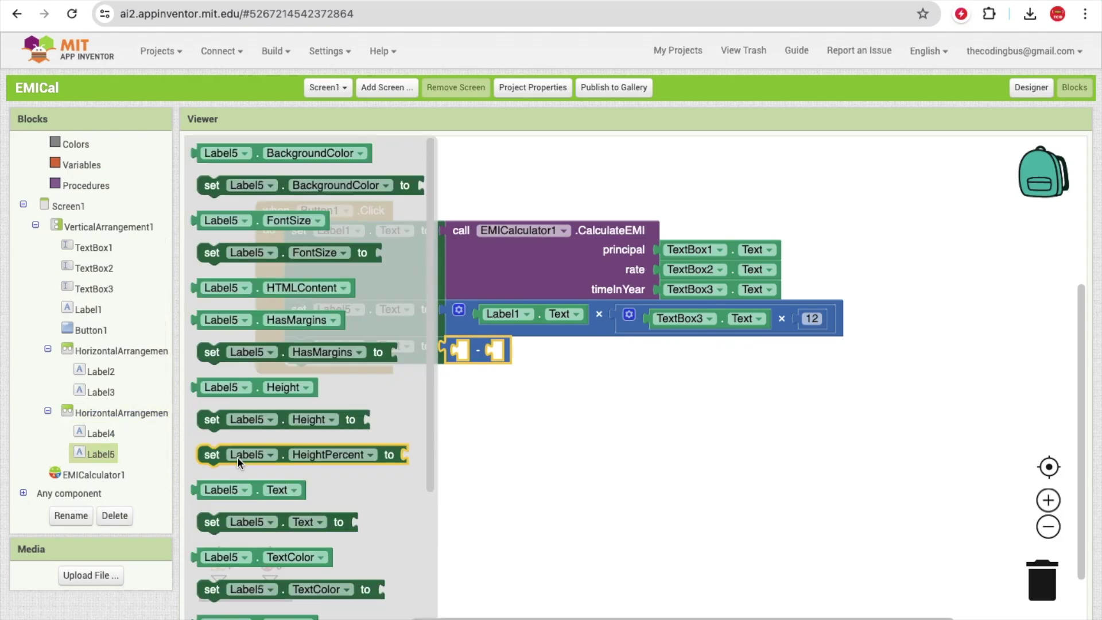
drag(249, 490, 520, 361)
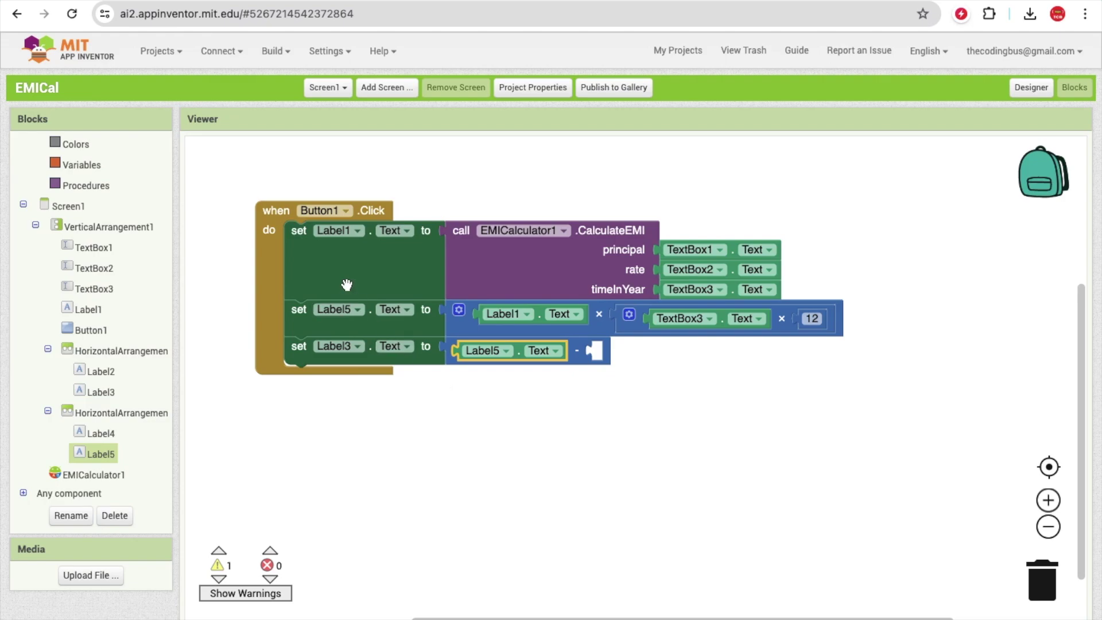
click(664, 248)
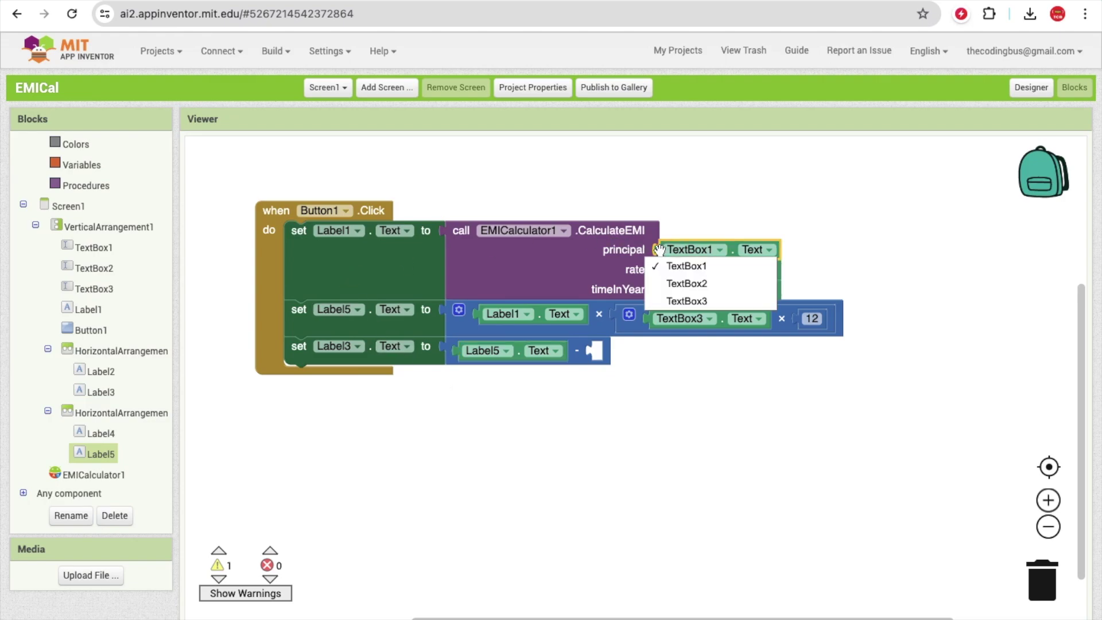
click(681, 266)
key(ctrl+c)
key(ctrl+v)
drag(686, 285, 615, 348)
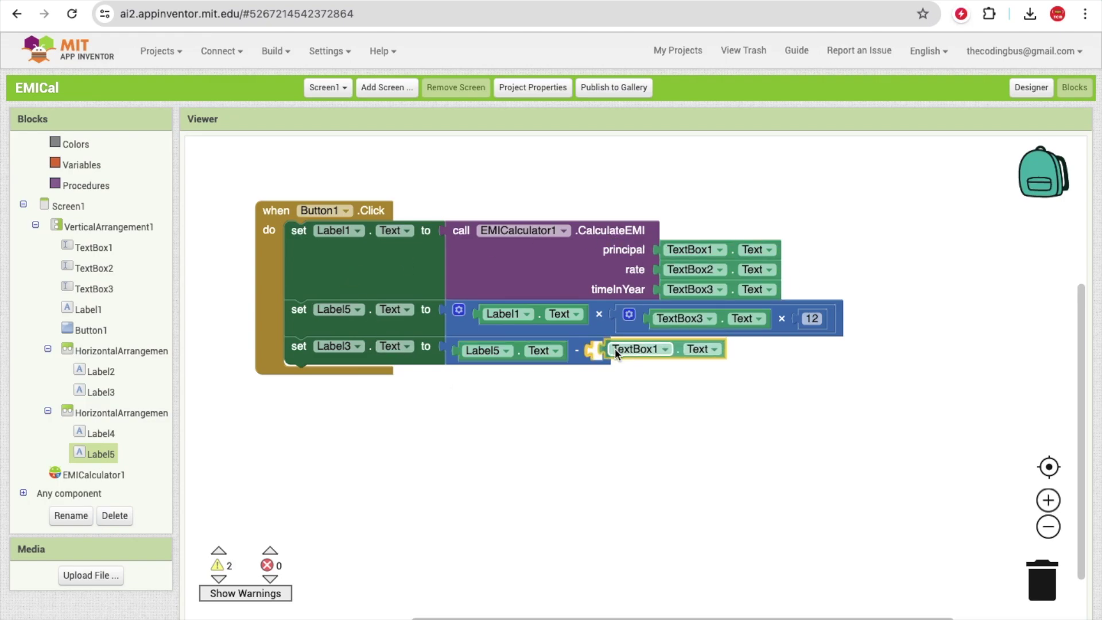
mouse_move(526, 403)
mouse_down()
mouse_move(361, 344)
mouse_move(521, 424)
mouse_up()
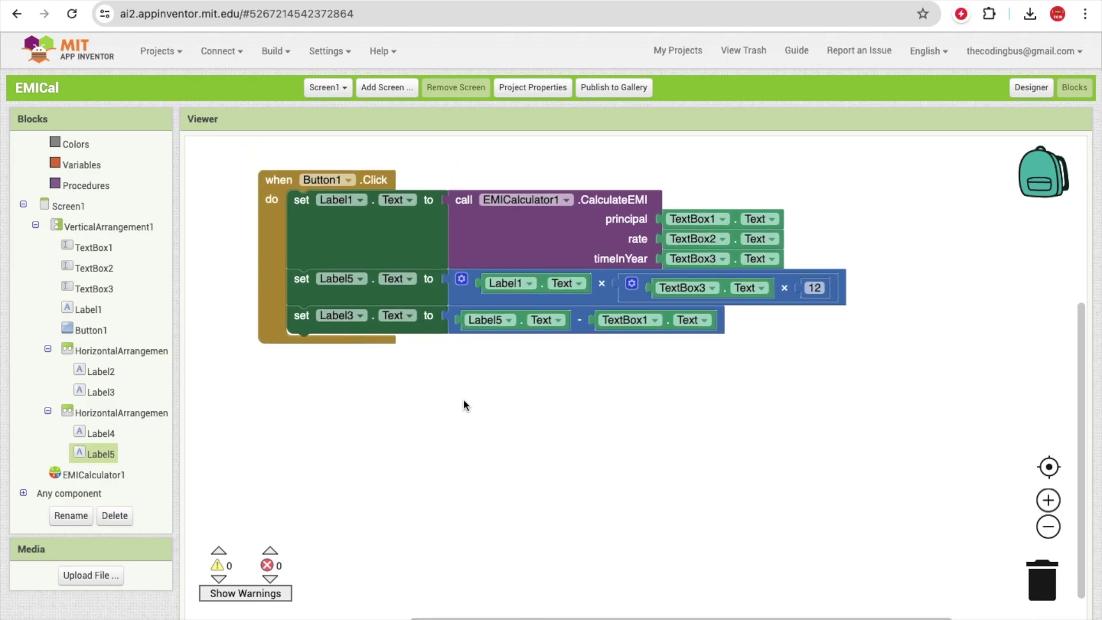
click(1029, 93)
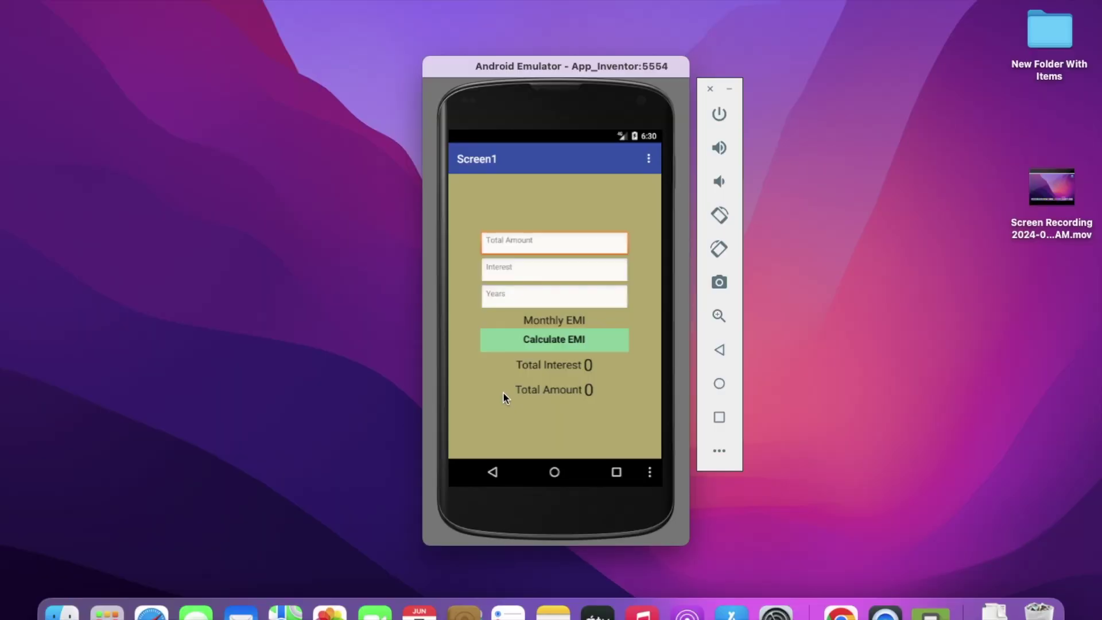
text(100000)
Enter 100000, 10 and 2, then calculate: EMI 4614.49263, total 110747.82312
click(496, 269)
text(10)
click(492, 244)
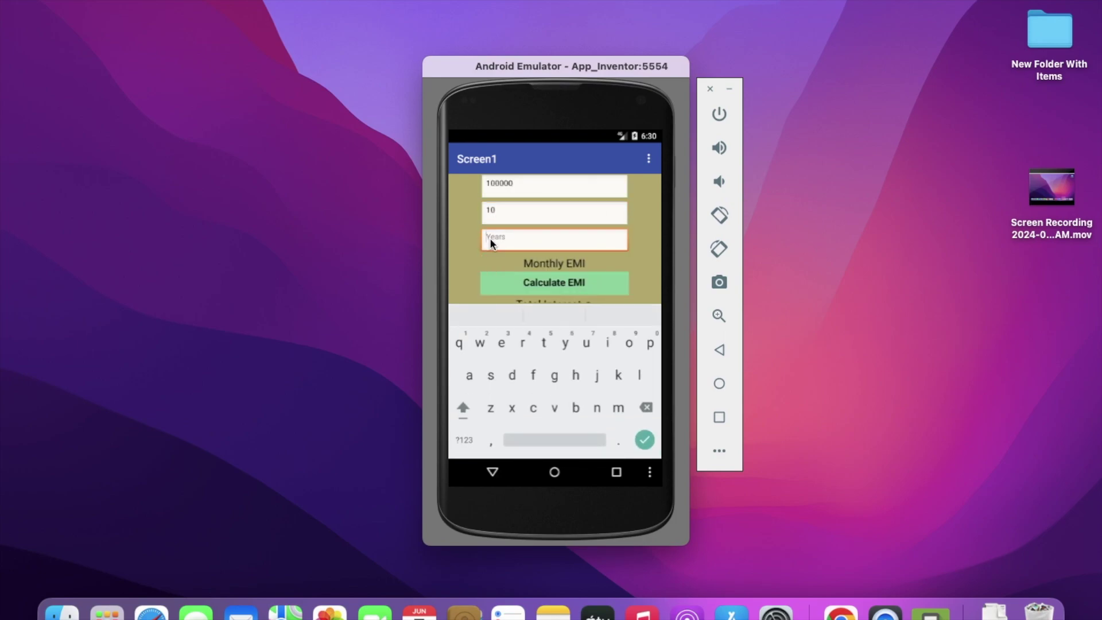
text(2)
click(645, 442)
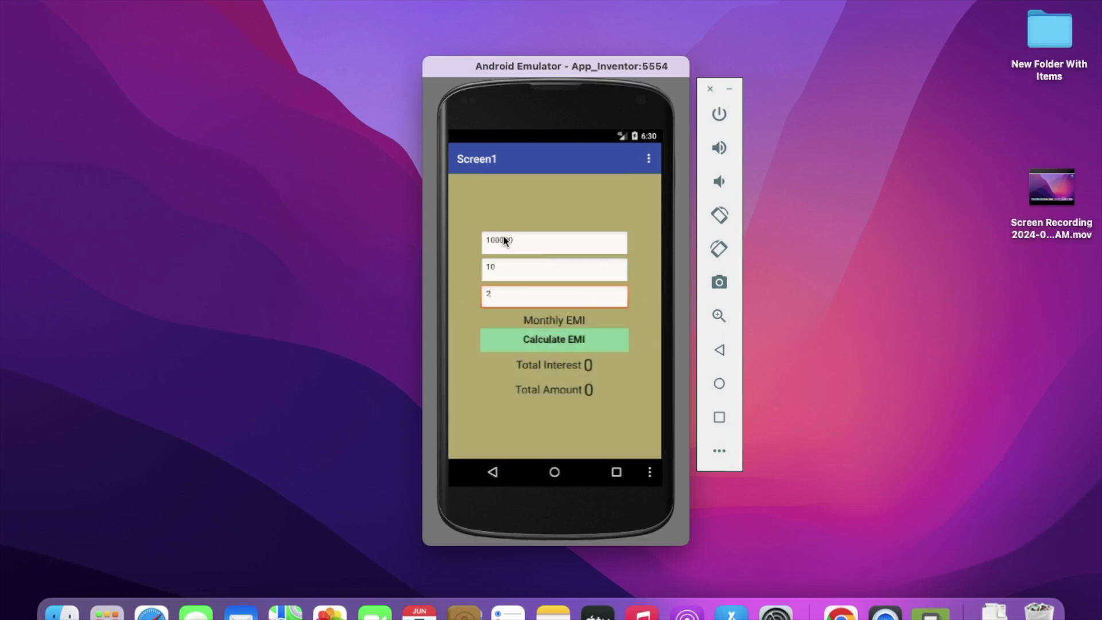
click(542, 337)
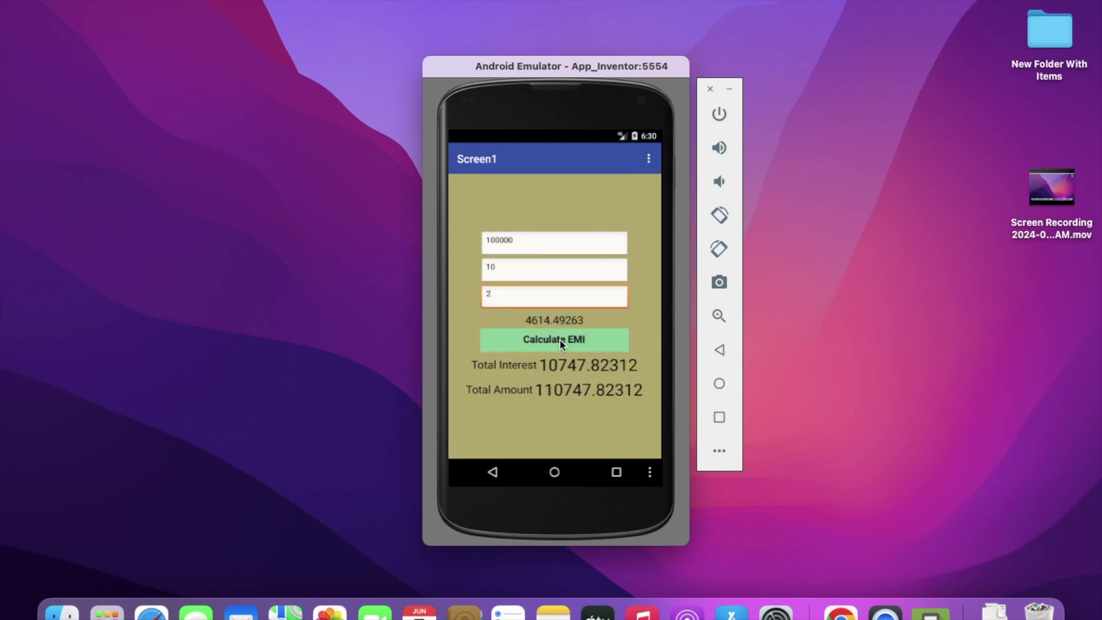